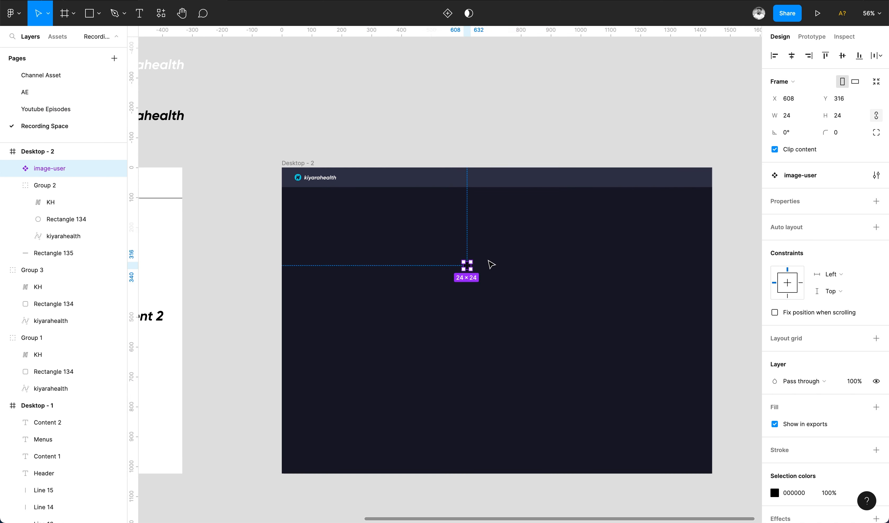
Recolor the user icon in the header to white.
{"action": "left_click", "coordinate": [774, 493]}
{"action": "left_click_drag", "start_coordinate": [657, 284], "coordinate": [595, 233]}
{"action": "left_click", "coordinate": [596, 231]}
{"action": "left_click", "coordinate": [699, 179]}
Copy the search-lg icon from the icon library page and paste it into the header beside the logo.
{"action": "scroll", "coordinate": [700, 180], "scroll_direction": "up", "scroll_amount": 5}
{"action": "left_click", "coordinate": [665, 174], "text": "shift"}
{"action": "left_click", "coordinate": [681, 102]}
{"action": "scroll", "coordinate": [682, 103], "scroll_direction": "down", "scroll_amount": 4}
{"action": "scroll", "coordinate": [681, 100], "scroll_direction": "left", "scroll_amount": 2}
{"action": "scroll", "coordinate": [681, 101], "scroll_direction": "up", "scroll_amount": 1}
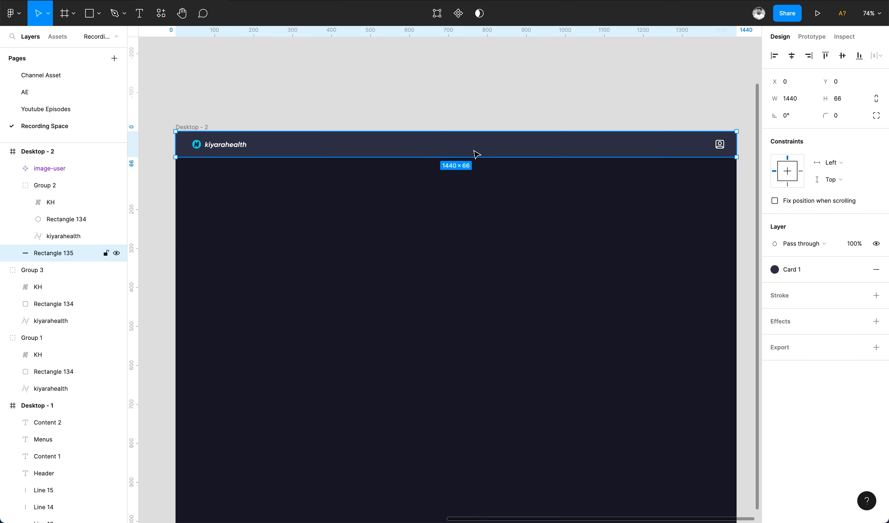
{"action": "key", "text": "super+v"}
{"action": "left_click_drag", "start_coordinate": [416, 329], "coordinate": [286, 144]}
Recolor the pasted search icon to white.
{"action": "scroll", "coordinate": [791, 433], "scroll_direction": "down", "scroll_amount": 3}
{"action": "left_click", "coordinate": [775, 421]}
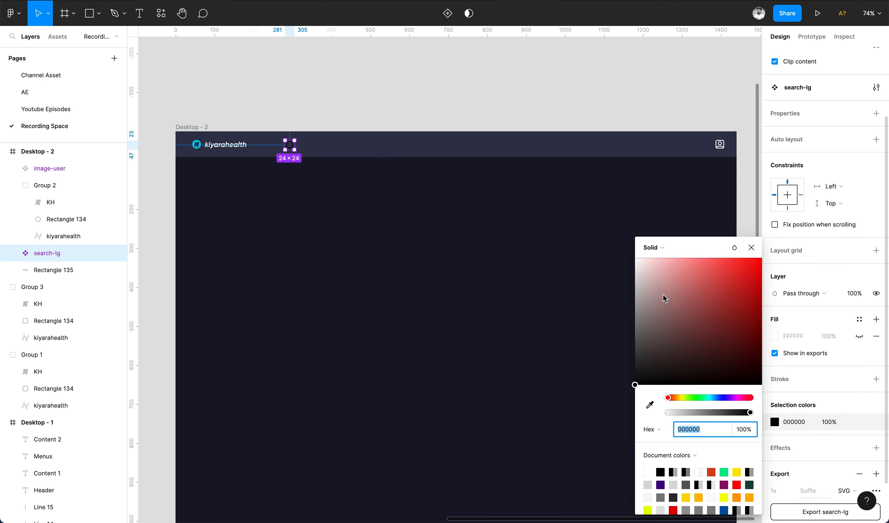
{"action": "left_click_drag", "start_coordinate": [656, 280], "coordinate": [634, 256]}
{"action": "left_click", "coordinate": [521, 215]}
Add the text "Search appointments, patients, etc" next to the search icon.
{"action": "scroll", "coordinate": [326, 135], "scroll_direction": "up", "scroll_amount": 3}
{"action": "key", "text": "t"}
{"action": "left_click", "coordinate": [303, 160]}
{"action": "type", "text": "Sea"}
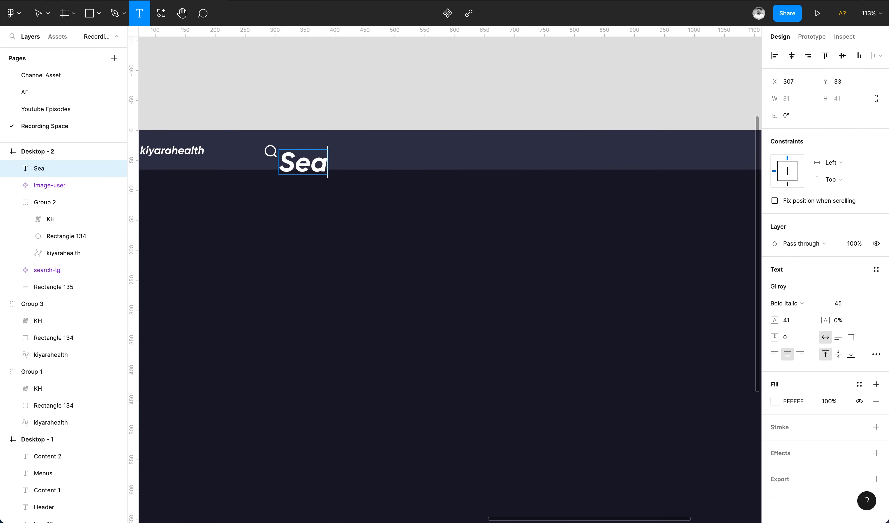
{"action": "type", "text": "rch appointments, patients, etc"}
{"action": "key", "text": "Escape"}
Set the placeholder text's font size to 14.
{"action": "left_click", "coordinate": [843, 303]}
{"action": "type", "text": "25"}
{"action": "key", "text": "Return"}
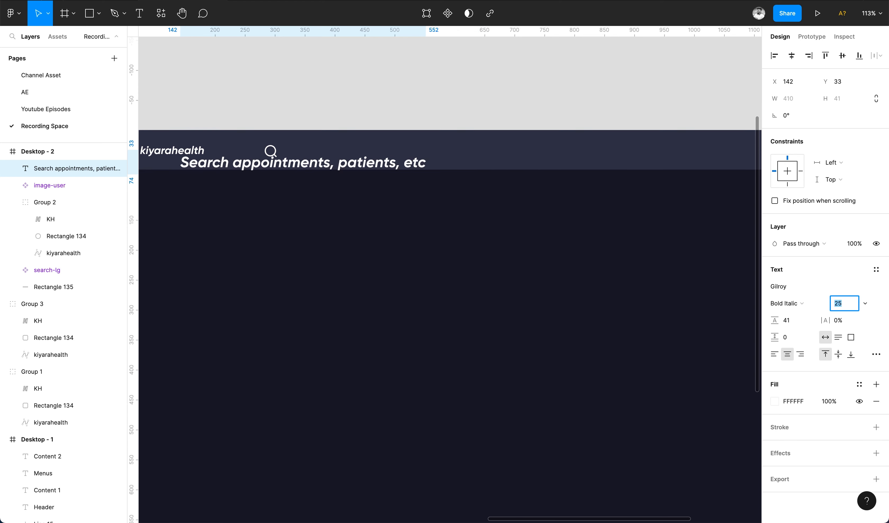
{"action": "type", "text": "11"}
{"action": "key", "text": "Return"}
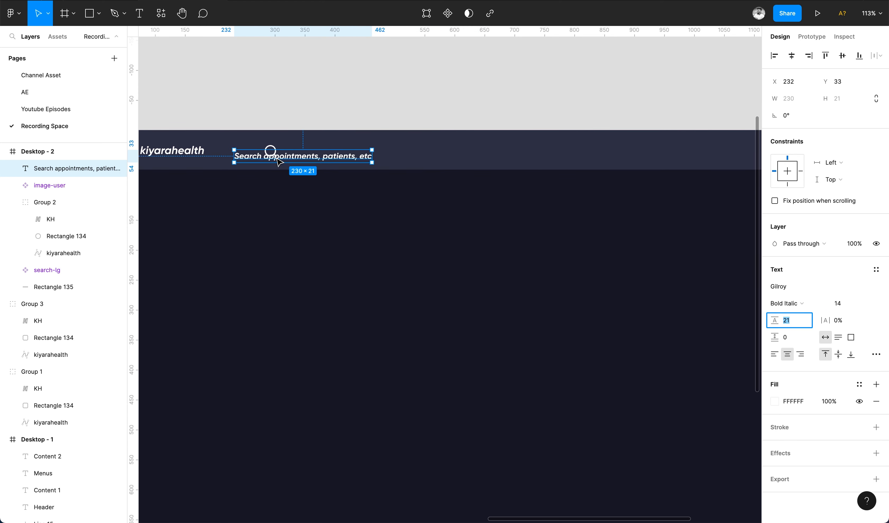
Move the placeholder text beside the search icon and set its weight to Medium Italic.
{"action": "left_click_drag", "start_coordinate": [279, 162], "coordinate": [333, 157]}
{"action": "left_click", "coordinate": [786, 303]}
{"action": "left_click", "coordinate": [795, 288]}
Apply the Sub text color style to the placeholder text.
{"action": "scroll", "coordinate": [416, 157], "scroll_direction": "down", "scroll_amount": 3}
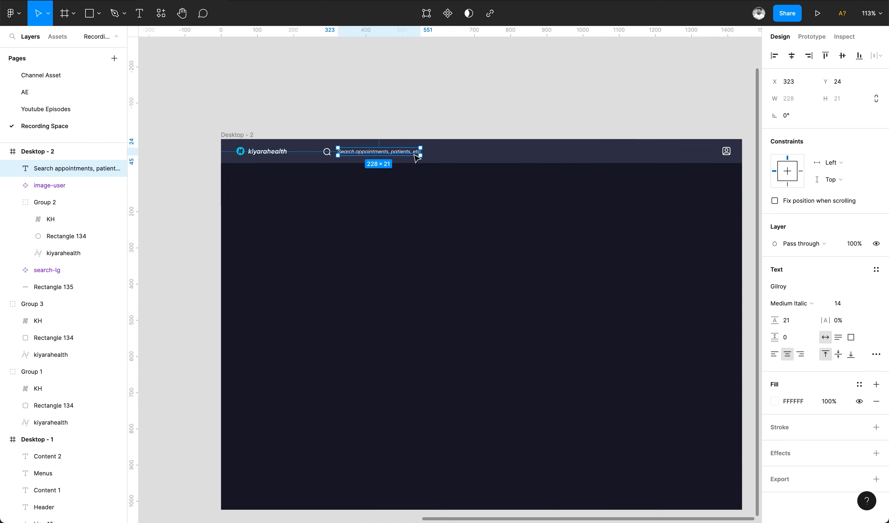
{"action": "scroll", "coordinate": [417, 157], "scroll_direction": "down", "scroll_amount": 2}
{"action": "left_click", "coordinate": [856, 250]}
{"action": "key", "text": "Escape"}
{"action": "scroll", "coordinate": [297, 141], "scroll_direction": "up", "scroll_amount": 5}
Draw a vertical divider line about 66 px tall after the logo and give it a faint white stroke.
{"action": "key", "text": "l"}
{"action": "left_click_drag", "start_coordinate": [332, 142], "coordinate": [350, 192]}
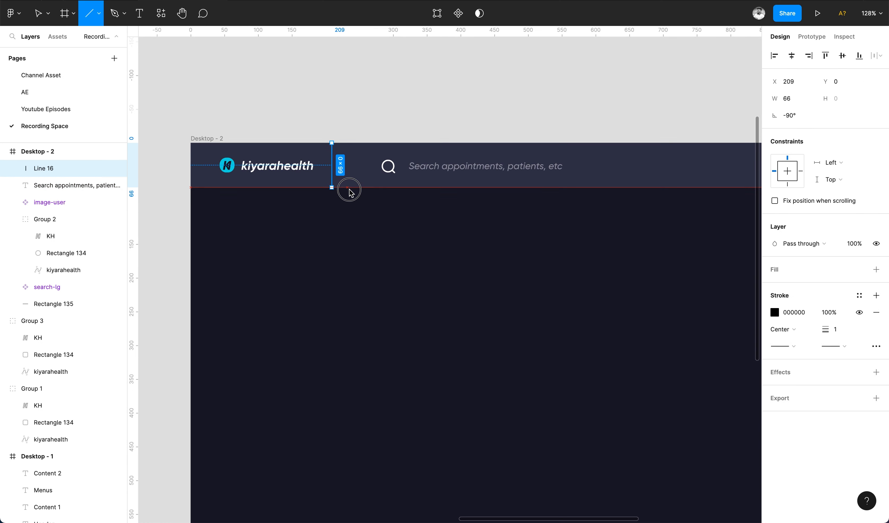
{"action": "left_click", "coordinate": [774, 312]}
{"action": "left_click", "coordinate": [636, 260]}
{"action": "left_click", "coordinate": [829, 313]}
{"action": "type", "text": "90"}
{"action": "key", "text": "Return"}
{"action": "left_click", "coordinate": [449, 102]}
Nudge the search icon and placeholder text left toward the divider line.
{"action": "left_click", "coordinate": [399, 161]}
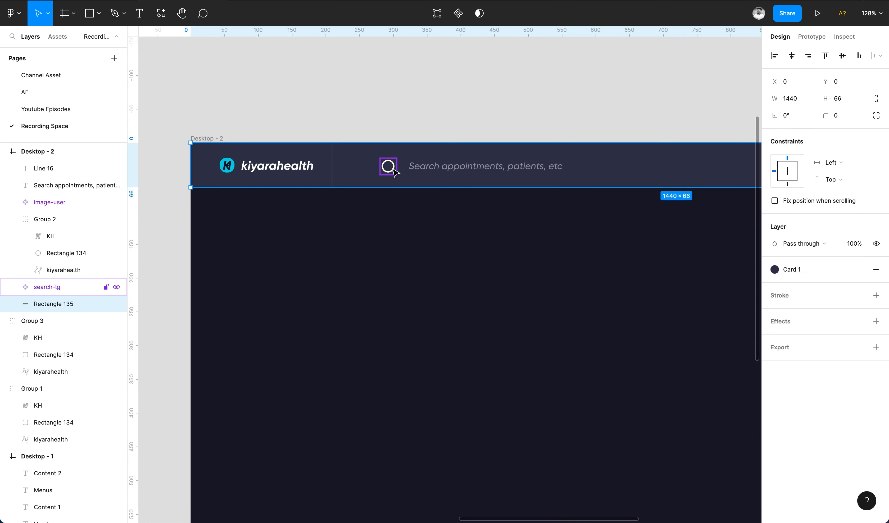
{"action": "left_click", "coordinate": [389, 166]}
{"action": "left_click", "coordinate": [454, 167], "text": "shift"}
{"action": "key", "text": "shift+Left"}
{"action": "key", "text": "shift+Left"}
{"action": "key", "text": "shift+Left"}
{"action": "scroll", "coordinate": [457, 158], "scroll_direction": "down", "scroll_amount": 3}
{"action": "left_click", "coordinate": [601, 128]}
{"action": "left_click", "coordinate": [687, 158]}
{"action": "scroll", "coordinate": [688, 158], "scroll_direction": "up", "scroll_amount": 5}
{"action": "key", "text": "shift+Left"}
{"action": "key", "text": "shift+Left"}
{"action": "key", "text": "shift+Left"}
{"action": "key", "text": "shift+Left"}
{"action": "key", "text": "shift+Left"}
{"action": "key", "text": "shift+Left"}
{"action": "key", "text": "shift+Left"}
{"action": "key", "text": "shift+Left"}
{"action": "key", "text": "shift+Left"}
{"action": "key", "text": "shift+Left"}
{"action": "key", "text": "super+z"}
Duplicate the divider line and place the copy just before the user icon.
{"action": "left_click", "coordinate": [634, 110]}
{"action": "scroll", "coordinate": [634, 107], "scroll_direction": "down", "scroll_amount": 5}
{"action": "left_click_drag", "start_coordinate": [319, 125], "coordinate": [646, 138]}
{"action": "left_click", "coordinate": [656, 127]}
{"action": "scroll", "coordinate": [657, 127], "scroll_direction": "up", "scroll_amount": 4}
{"action": "key", "text": "Right"}
{"action": "key", "text": "Right"}
{"action": "key", "text": "Right"}
{"action": "key", "text": "Right"}
{"action": "key", "text": "Right"}
{"action": "left_click", "coordinate": [576, 70]}
{"action": "scroll", "coordinate": [574, 71], "scroll_direction": "down", "scroll_amount": 5}
{"action": "scroll", "coordinate": [552, 78], "scroll_direction": "left", "scroll_amount": 3}
{"action": "scroll", "coordinate": [550, 79], "scroll_direction": "up", "scroll_amount": 4}
{"action": "scroll", "coordinate": [550, 79], "scroll_direction": "right", "scroll_amount": 2}
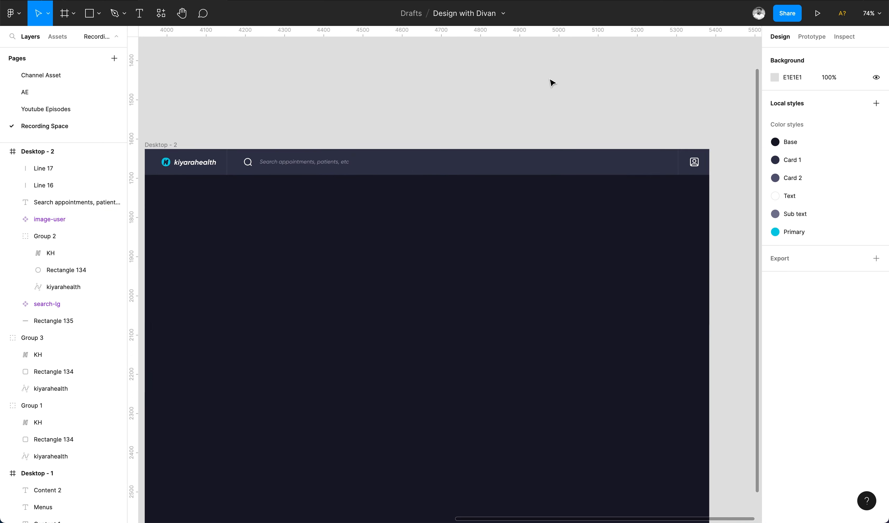
Draw a sidebar rectangle about 232 × 941 under the header and fill it with the Card 1 color style.
{"action": "key", "text": "super+backslash"}
{"action": "scroll", "coordinate": [549, 79], "scroll_direction": "up", "scroll_amount": 1}
{"action": "scroll", "coordinate": [550, 79], "scroll_direction": "down", "scroll_amount": 1}
{"action": "left_click", "coordinate": [375, 102]}
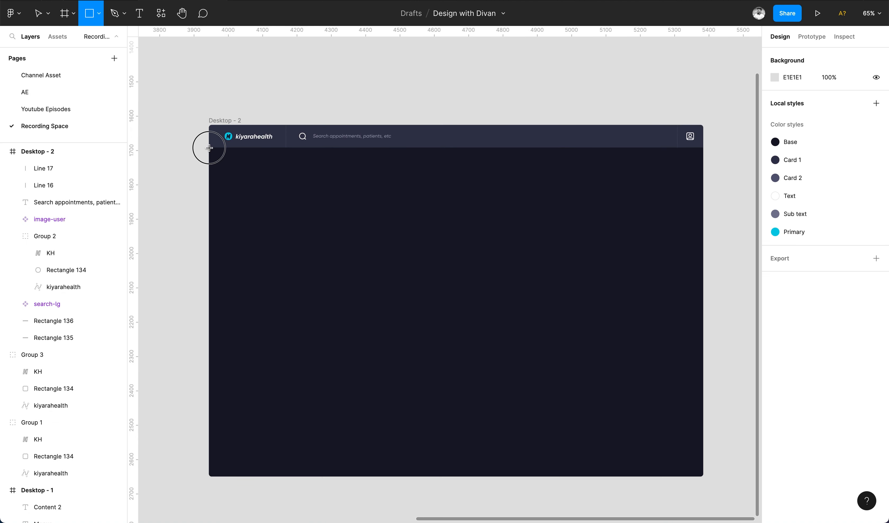
{"action": "left_click_drag", "start_coordinate": [209, 147], "coordinate": [288, 473]}
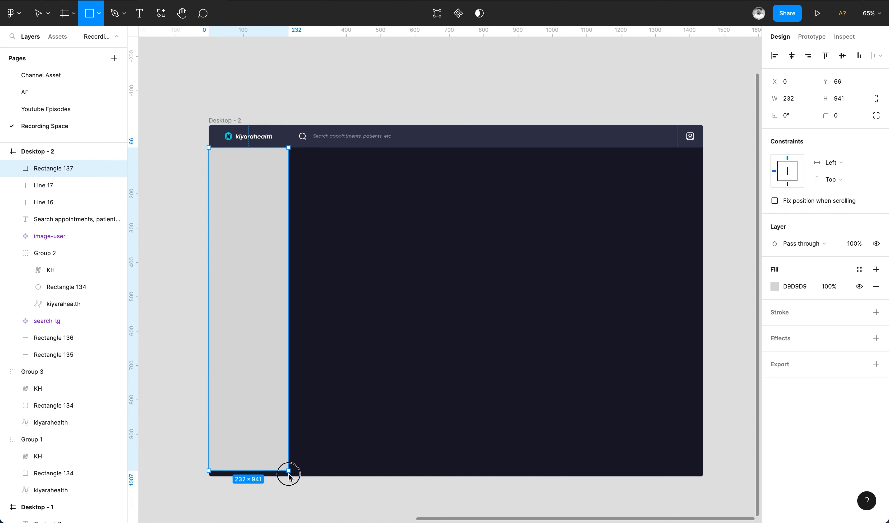
{"action": "left_click", "coordinate": [858, 269]}
{"action": "left_click", "coordinate": [799, 334]}
{"action": "left_click", "coordinate": [441, 275]}
Reduce the sidebar's width by a few pixels.
{"action": "left_click", "coordinate": [248, 165]}
{"action": "scroll", "coordinate": [229, 143], "scroll_direction": "up", "scroll_amount": 5}
{"action": "left_click", "coordinate": [790, 98]}
{"action": "key", "text": "Down"}
{"action": "key", "text": "Down"}
{"action": "key", "text": "Down"}
{"action": "key", "text": "Down"}
{"action": "key", "text": "Down"}
{"action": "key", "text": "Down"}
{"action": "key", "text": "Down"}
{"action": "left_click", "coordinate": [590, 289]}
Add a white stroke at 10% opacity to the sidebar.
{"action": "left_click", "coordinate": [316, 215]}
{"action": "left_click", "coordinate": [809, 294]}
{"action": "left_click", "coordinate": [775, 311]}
{"action": "left_click_drag", "start_coordinate": [657, 287], "coordinate": [634, 259]}
{"action": "left_click", "coordinate": [829, 313]}
{"action": "type", "text": "10"}
{"action": "key", "text": "Return"}
{"action": "left_click", "coordinate": [482, 357]}
Add a "Dashboard" heading text at the top of the main content area.
{"action": "scroll", "coordinate": [482, 357], "scroll_direction": "down", "scroll_amount": 5}
{"action": "scroll", "coordinate": [450, 135], "scroll_direction": "right", "scroll_amount": 2}
{"action": "key", "text": "t"}
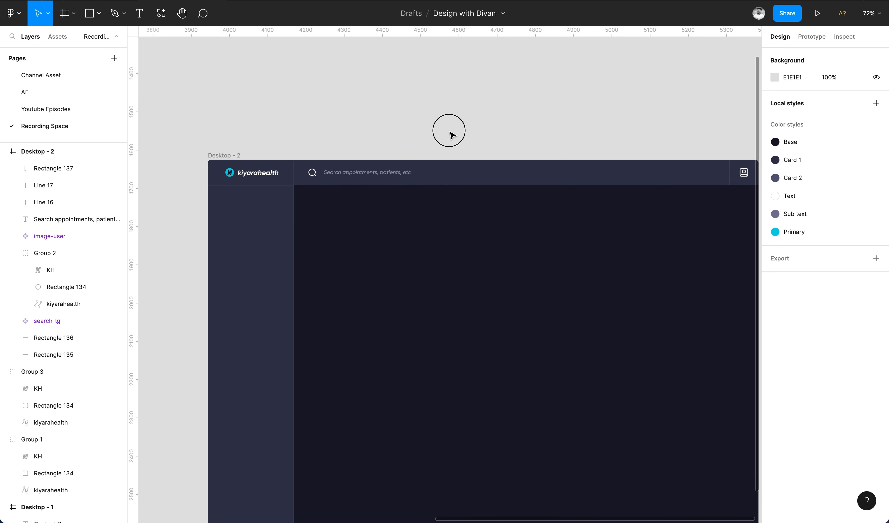
{"action": "left_click", "coordinate": [330, 208]}
{"action": "type", "text": "Dashboard"}
{"action": "key", "text": "Escape"}
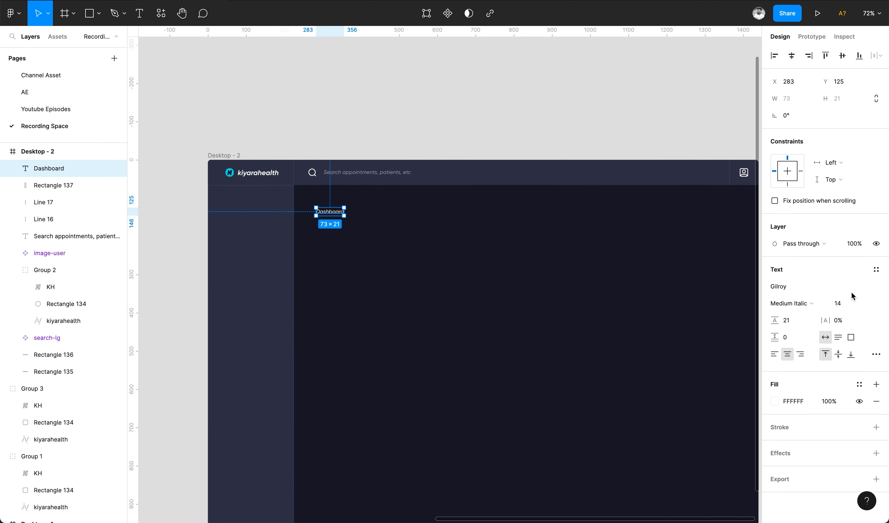
Set the Dashboard heading's weight to Bold.
{"action": "left_click", "coordinate": [807, 303]}
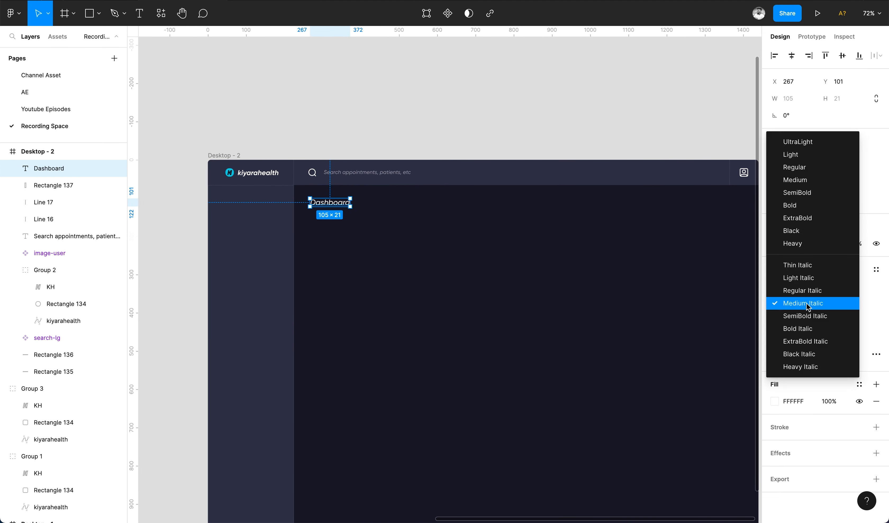
{"action": "left_click", "coordinate": [803, 204]}
{"action": "left_click", "coordinate": [398, 243]}
Draw a 365 × 240 card rectangle below the Dashboard heading.
{"action": "scroll", "coordinate": [398, 243], "scroll_direction": "down", "scroll_amount": 4}
{"action": "scroll", "coordinate": [397, 241], "scroll_direction": "up", "scroll_amount": 2}
{"action": "scroll", "coordinate": [398, 244], "scroll_direction": "up", "scroll_amount": 3}
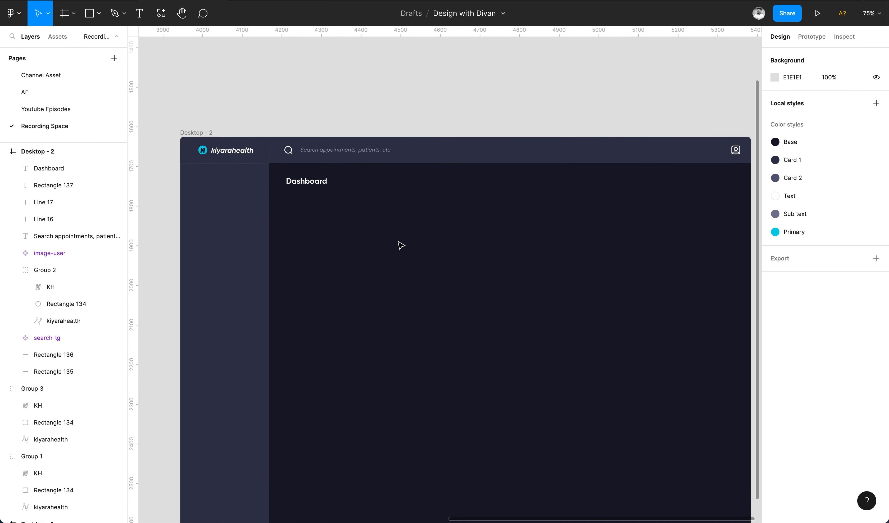
{"action": "key", "text": "r"}
{"action": "mouse_move", "coordinate": [287, 196]}
{"action": "left_mouse_down"}
{"action": "mouse_move", "coordinate": [413, 292]}
{"action": "mouse_move", "coordinate": [432, 292]}
{"action": "left_mouse_up"}
{"action": "type", "text": "365"}
{"action": "left_click", "coordinate": [853, 101]}
Copy the sidebar's fill and stroke properties and paste them onto the card rectangle.
{"action": "key", "text": "v"}
{"action": "left_click", "coordinate": [248, 219]}
{"action": "key", "text": "alt+super+c"}
{"action": "left_click", "coordinate": [416, 259]}
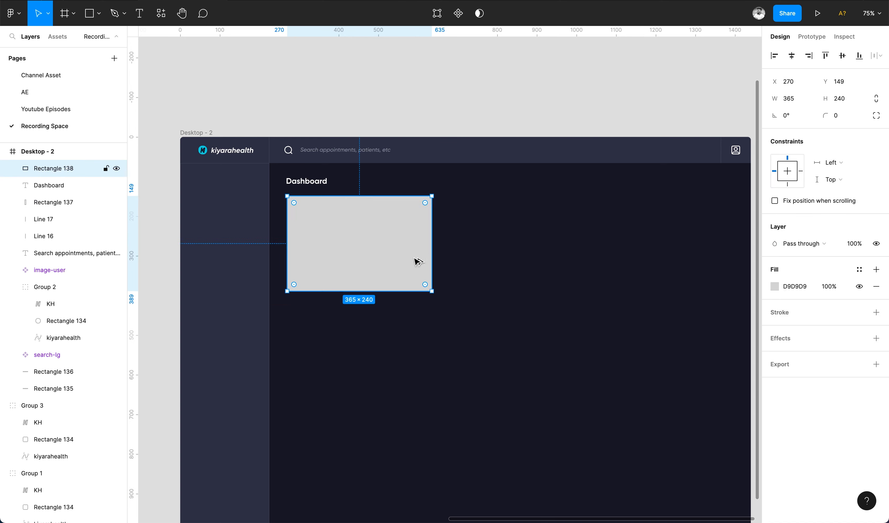
{"action": "key", "text": "alt+super+v"}
Duplicate the heading into the card's top-left corner, set it to size 14 and change it to "Revenue".
{"action": "scroll", "coordinate": [304, 179], "scroll_direction": "up", "scroll_amount": 5}
{"action": "left_click_drag", "start_coordinate": [300, 180], "coordinate": [313, 236]}
{"action": "key", "text": "super+]"}
{"action": "type", "text": "14"}
{"action": "key", "text": "Return"}
{"action": "double_click", "coordinate": [312, 232]}
{"action": "type", "text": "Revenue"}
{"action": "key", "text": "Escape"}
Draw a circle inside the card and center it horizontally and vertically in the card.
{"action": "mouse_move", "coordinate": [329, 229]}
{"action": "left_mouse_down"}
{"action": "mouse_move", "coordinate": [322, 231]}
{"action": "mouse_move", "coordinate": [445, 351]}
{"action": "left_mouse_up"}
{"action": "key", "text": "o"}
{"action": "left_click_drag", "start_coordinate": [410, 278], "coordinate": [415, 288]}
{"action": "left_click", "coordinate": [497, 269], "text": "shift"}
{"action": "left_click", "coordinate": [791, 55]}
{"action": "left_click", "coordinate": [840, 57]}
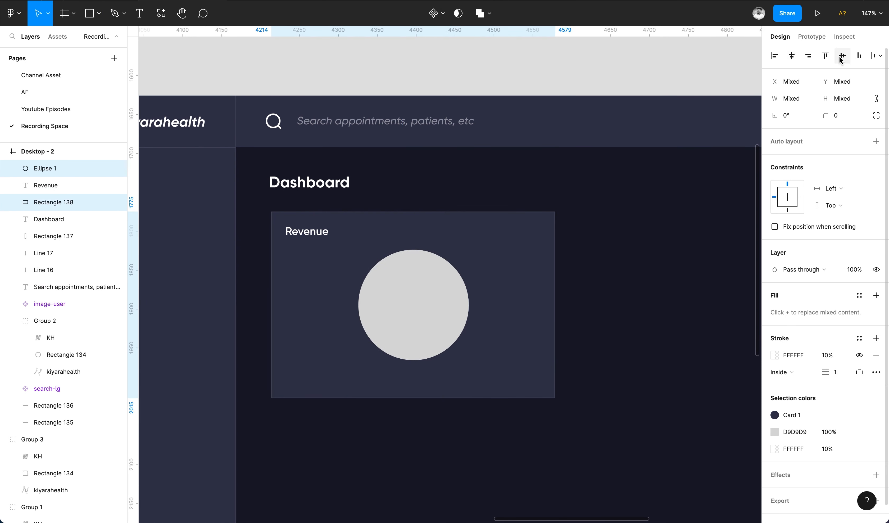
Turn the circle into a ring by adjusting its inner ratio and set its corner radius to 40.
{"action": "left_click", "coordinate": [434, 306]}
{"action": "left_click_drag", "start_coordinate": [463, 305], "coordinate": [359, 333]}
{"action": "left_click", "coordinate": [838, 116]}
{"action": "type", "text": "40"}
{"action": "key", "text": "Return"}
Fill the ring with the Primary color style.
{"action": "scroll", "coordinate": [394, 313], "scroll_direction": "up", "scroll_amount": 5}
{"action": "scroll", "coordinate": [360, 332], "scroll_direction": "down", "scroll_amount": 5}
{"action": "scroll", "coordinate": [360, 332], "scroll_direction": "down", "scroll_amount": 3}
{"action": "left_click", "coordinate": [859, 286]}
{"action": "left_click", "coordinate": [867, 350]}
Duplicate the ring and reshape the copy into a partial arc.
{"action": "left_click", "coordinate": [546, 341]}
{"action": "left_click", "coordinate": [431, 339]}
{"action": "left_click", "coordinate": [413, 348]}
{"action": "key", "text": "super+d"}
{"action": "left_click_drag", "start_coordinate": [432, 275], "coordinate": [354, 282]}
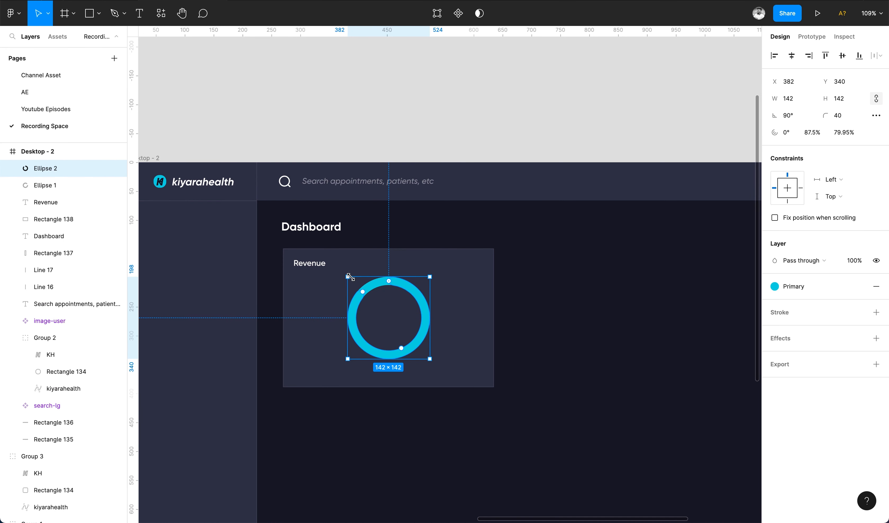
Send the arc copy behind the ring and fill it with the Additional/Orange color style.
{"action": "key", "text": "super+bracketleft"}
{"action": "key", "text": "super+bracketleft"}
{"action": "left_click", "coordinate": [774, 286]}
{"action": "left_click", "coordinate": [785, 439]}
{"action": "left_click", "coordinate": [775, 286]}
{"action": "left_click", "coordinate": [822, 409]}
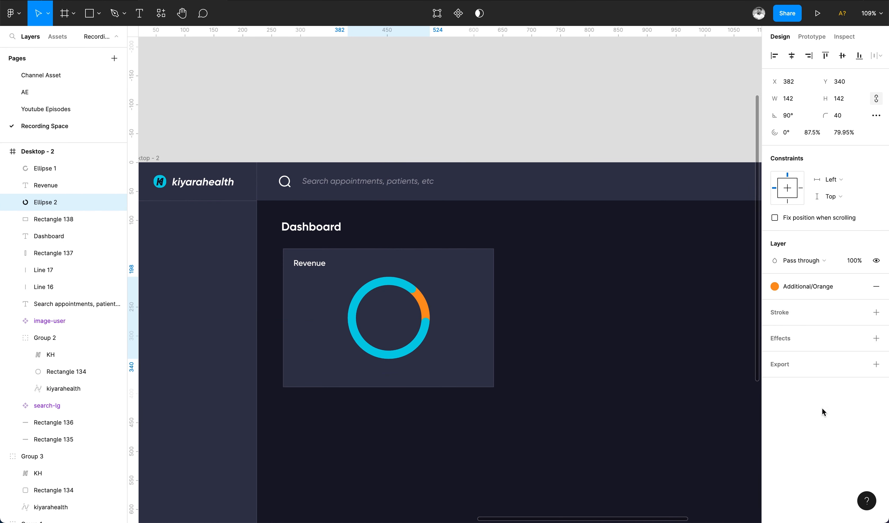
Change the arc's fill to the yellow color FFF72C.
{"action": "left_click", "coordinate": [876, 286]}
{"action": "left_click", "coordinate": [818, 288]}
{"action": "left_click", "coordinate": [775, 303]}
{"action": "left_click", "coordinate": [681, 398]}
{"action": "left_click", "coordinate": [740, 258]}
{"action": "left_click", "coordinate": [752, 248]}
Duplicate the Revenue label into the ring's center and retype it as "Income".
{"action": "left_click", "coordinate": [563, 292]}
{"action": "left_click", "coordinate": [370, 320]}
{"action": "scroll", "coordinate": [396, 304], "scroll_direction": "up", "scroll_amount": 3}
{"action": "left_click_drag", "start_coordinate": [281, 252], "coordinate": [386, 327]}
{"action": "double_click", "coordinate": [383, 314]}
{"action": "key", "text": "Escape"}
{"action": "double_click", "coordinate": [385, 317]}
{"action": "type", "text": "Income"}
{"action": "key", "text": "Escape"}
Add a second centered label reading "$74.4K" below Income and set its font size to 24.
{"action": "left_click", "coordinate": [836, 305]}
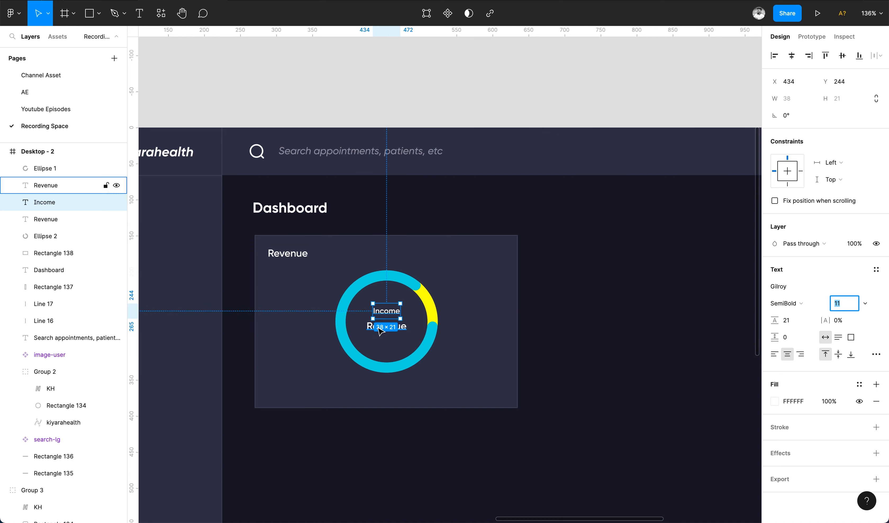
{"action": "double_click", "coordinate": [384, 332]}
{"action": "type", "text": "$"}
{"action": "left_click", "coordinate": [837, 304]}
{"action": "type", "text": "24"}
{"action": "key", "text": "Return"}
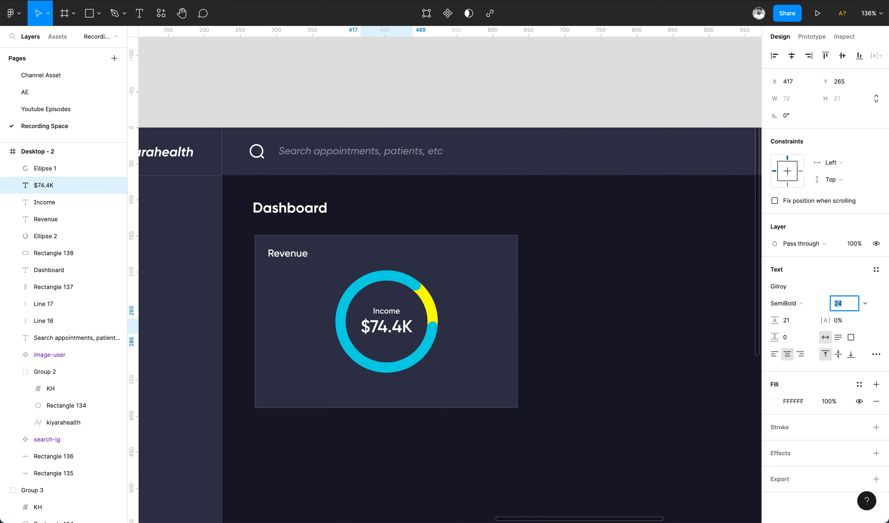
Nudge the Income label up slightly and group both ring ellipses with the two center labels.
{"action": "left_click", "coordinate": [390, 312], "text": "shift"}
{"action": "key", "text": "Up"}
{"action": "key", "text": "Up"}
{"action": "scroll", "coordinate": [411, 347], "scroll_direction": "down", "scroll_amount": 4}
{"action": "left_click", "coordinate": [439, 260]}
{"action": "left_click", "coordinate": [421, 248], "text": "shift"}
{"action": "left_click", "coordinate": [415, 277], "text": "shift"}
{"action": "left_click", "coordinate": [415, 267], "text": "shift"}
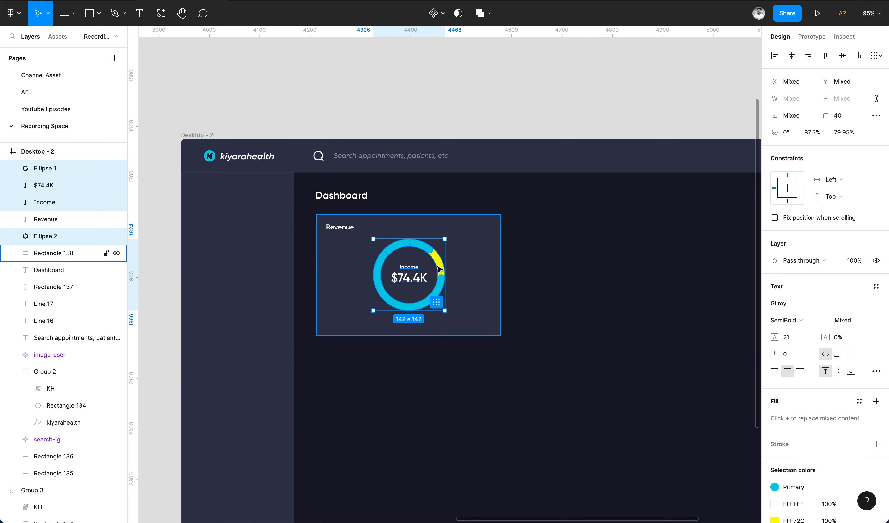
{"action": "key", "text": "super+g"}
Create legend labels "Expense" and "Profit" below the ring from copies of the Revenue title.
{"action": "left_click_drag", "start_coordinate": [340, 227], "coordinate": [344, 302]}
{"action": "left_click", "coordinate": [876, 355]}
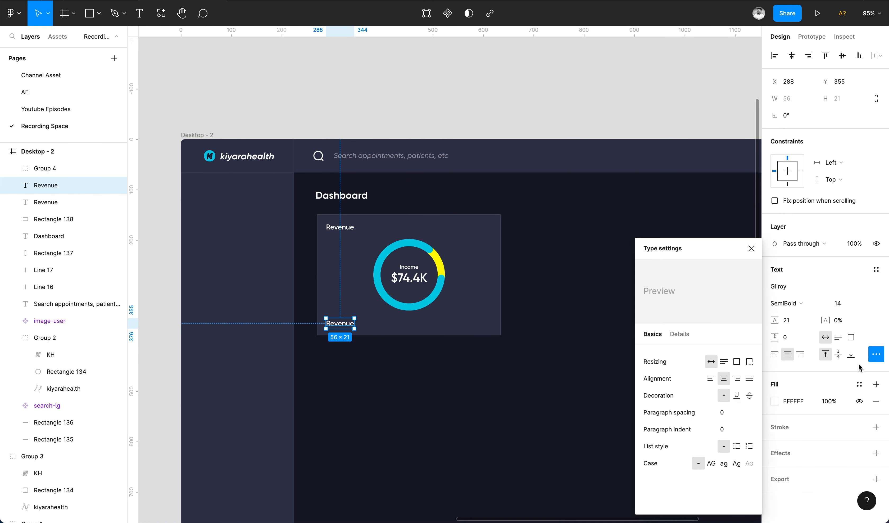
{"action": "left_click", "coordinate": [560, 322]}
{"action": "left_click", "coordinate": [343, 324]}
{"action": "scroll", "coordinate": [343, 323], "scroll_direction": "up", "scroll_amount": 5}
{"action": "double_click", "coordinate": [341, 323]}
{"action": "type", "text": "Expense"}
{"action": "key", "text": "Escape"}
{"action": "left_click_drag", "start_coordinate": [336, 323], "coordinate": [426, 323]}
{"action": "type", "text": "Profit"}
Rename the ring's center Income label to "Profit".
{"action": "left_click", "coordinate": [480, 420]}
{"action": "double_click", "coordinate": [449, 231]}
{"action": "type", "text": "Profit"}
Add small circle markers beside the Expense and Profit legend labels, colored yellow and Primary.
{"action": "left_click", "coordinate": [385, 366]}
{"action": "key", "text": "o"}
{"action": "scroll", "coordinate": [324, 300], "scroll_direction": "up", "scroll_amount": 5}
{"action": "mouse_move", "coordinate": [315, 334]}
{"action": "left_mouse_down"}
{"action": "mouse_move", "coordinate": [328, 347]}
{"action": "mouse_move", "coordinate": [470, 342]}
{"action": "left_mouse_up"}
{"action": "left_click", "coordinate": [321, 340]}
{"action": "left_click", "coordinate": [774, 286]}
{"action": "left_click", "coordinate": [649, 404]}
{"action": "left_click", "coordinate": [629, 165]}
{"action": "left_click", "coordinate": [860, 269]}
{"action": "left_click", "coordinate": [867, 333]}
{"action": "left_click", "coordinate": [539, 403]}
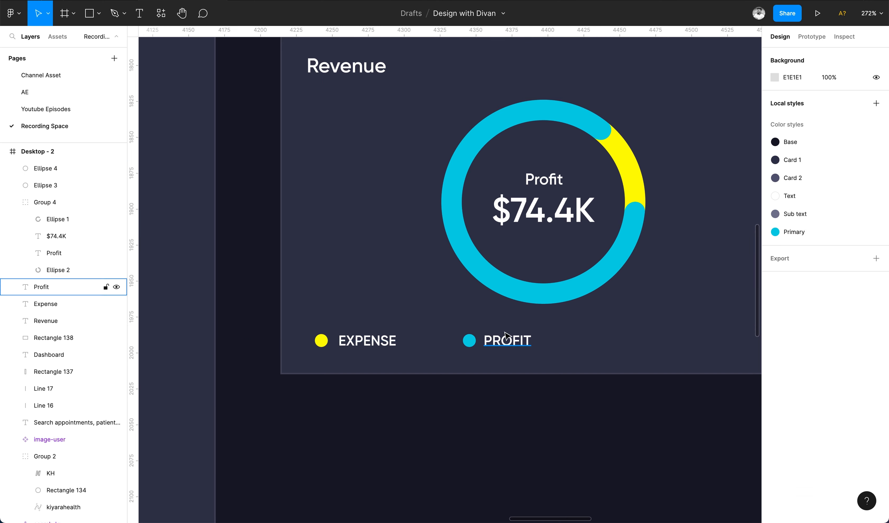
Group the legend markers and labels together.
{"action": "scroll", "coordinate": [395, 350], "scroll_direction": "down", "scroll_amount": 5}
{"action": "left_click", "coordinate": [443, 347]}
{"action": "left_click", "coordinate": [427, 346], "text": "shift"}
{"action": "left_click", "coordinate": [383, 347], "text": "shift"}
{"action": "left_click", "coordinate": [363, 346], "text": "shift"}
{"action": "key", "text": "super+g"}
{"action": "left_click", "coordinate": [535, 294], "text": "shift"}
{"action": "left_click", "coordinate": [791, 55]}
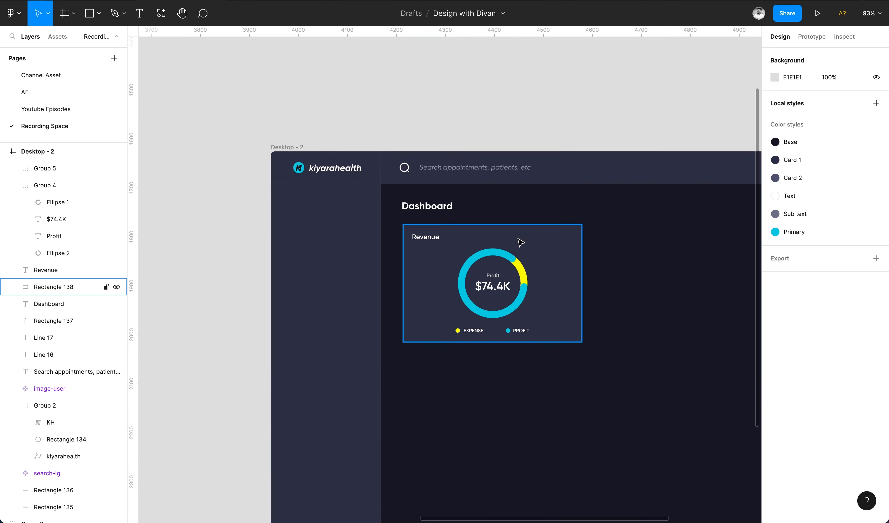
Duplicate the Revenue title to the card's top-right corner and retype it as "Last Month".
{"action": "scroll", "coordinate": [521, 242], "scroll_direction": "up", "scroll_amount": 3}
{"action": "left_click", "coordinate": [385, 241]}
{"action": "left_click_drag", "start_coordinate": [399, 241], "coordinate": [580, 241]}
{"action": "key", "text": "Return"}
{"action": "type", "text": "LAs"}
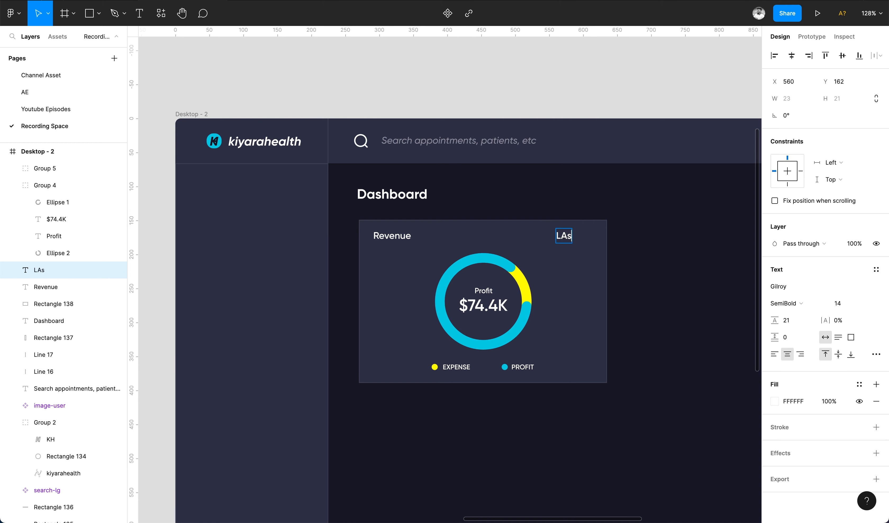
{"action": "key", "text": "Delete"}
{"action": "key", "text": "r"}
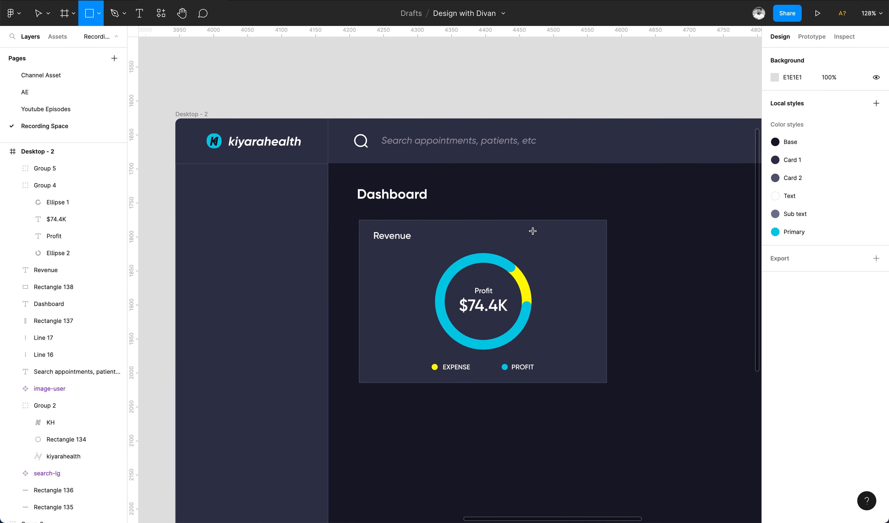
{"action": "key", "text": "super+z"}
{"action": "key", "text": "Return"}
{"action": "type", "text": "Last"}
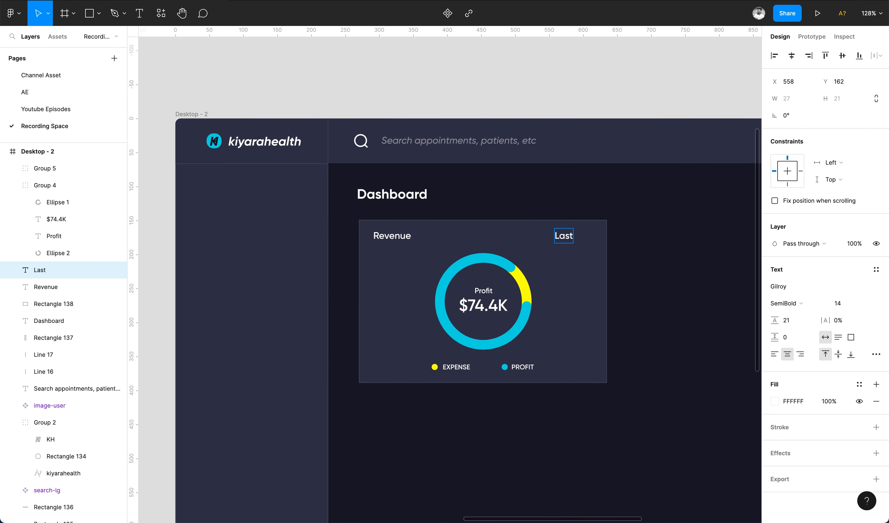
{"action": "type", "text": " Month"}
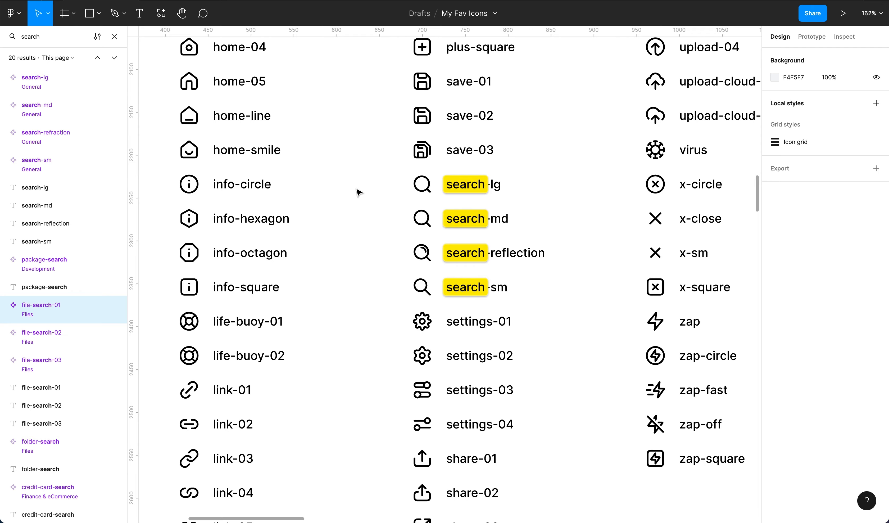
Switch to the My Fav Icons file, find a chevron icon, and place chevron-down beside Last Month.
{"action": "type", "text": "dropdown"}
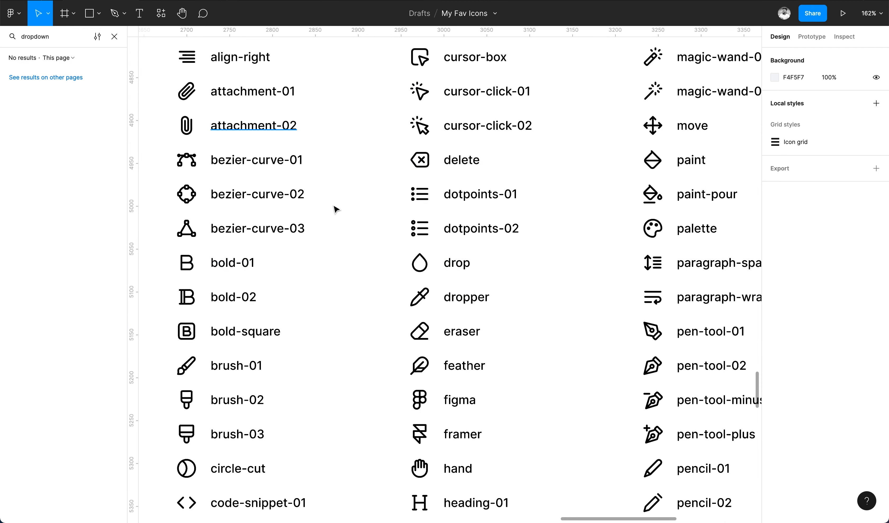
{"action": "key", "text": "Return"}
{"action": "scroll", "coordinate": [354, 168], "scroll_direction": "down", "scroll_amount": 5}
{"action": "scroll", "coordinate": [354, 169], "scroll_direction": "up", "scroll_amount": 10}
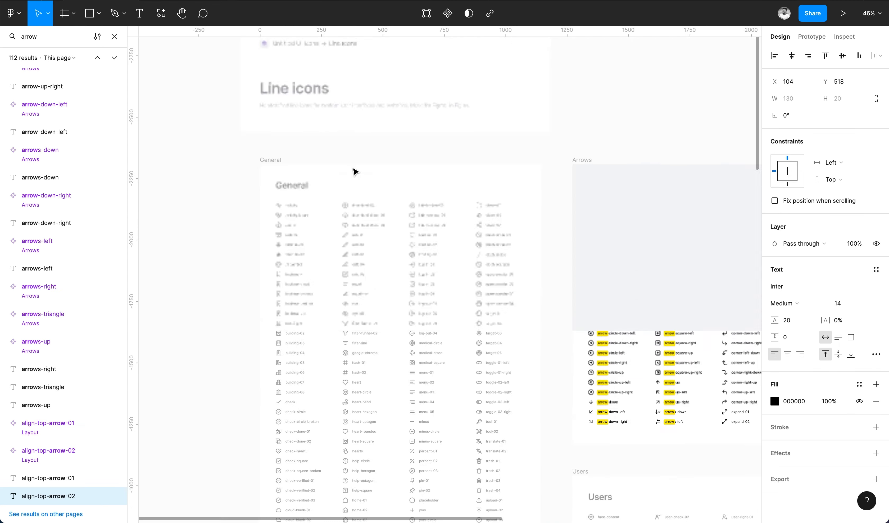
{"action": "scroll", "coordinate": [577, 269], "scroll_direction": "up", "scroll_amount": 5}
{"action": "left_click", "coordinate": [566, 93]}
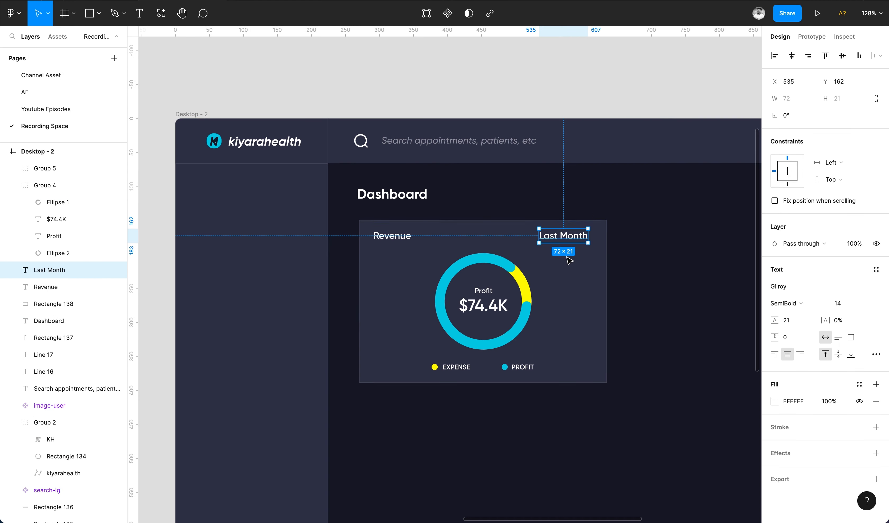
{"action": "key", "text": "ctrl+v"}
{"action": "left_click_drag", "start_coordinate": [591, 313], "coordinate": [586, 235]}
{"action": "left_click", "coordinate": [562, 240]}
{"action": "left_click", "coordinate": [597, 235]}
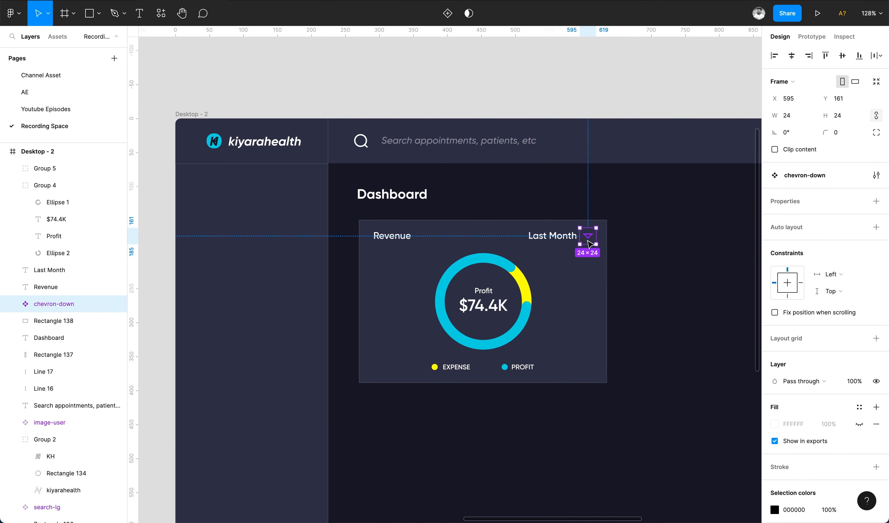
Recolor the chevron icon white at 50% opacity.
{"action": "scroll", "coordinate": [779, 438], "scroll_direction": "down", "scroll_amount": 2}
{"action": "left_click", "coordinate": [774, 443]}
{"action": "left_click_drag", "start_coordinate": [659, 284], "coordinate": [632, 254]}
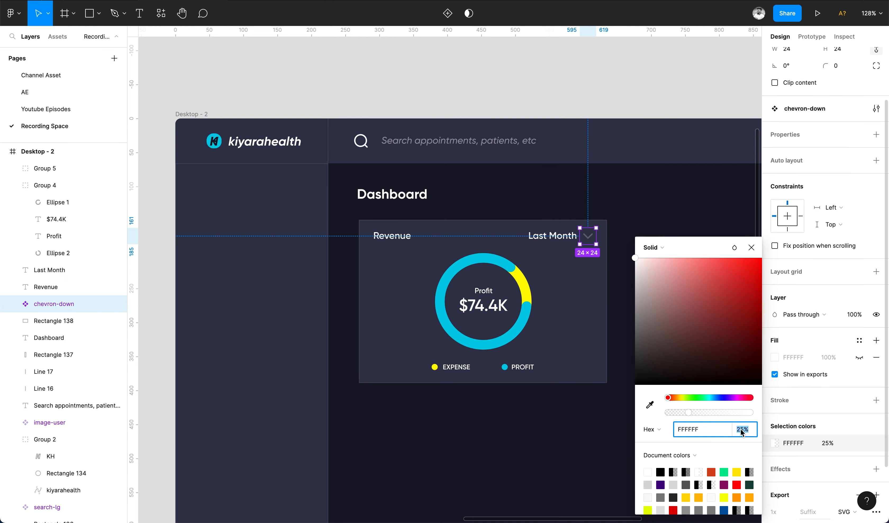
{"action": "left_click", "coordinate": [657, 103]}
Group the Last Month label with the chevron icon.
{"action": "left_click", "coordinate": [560, 235]}
{"action": "left_click", "coordinate": [593, 240], "text": "shift"}
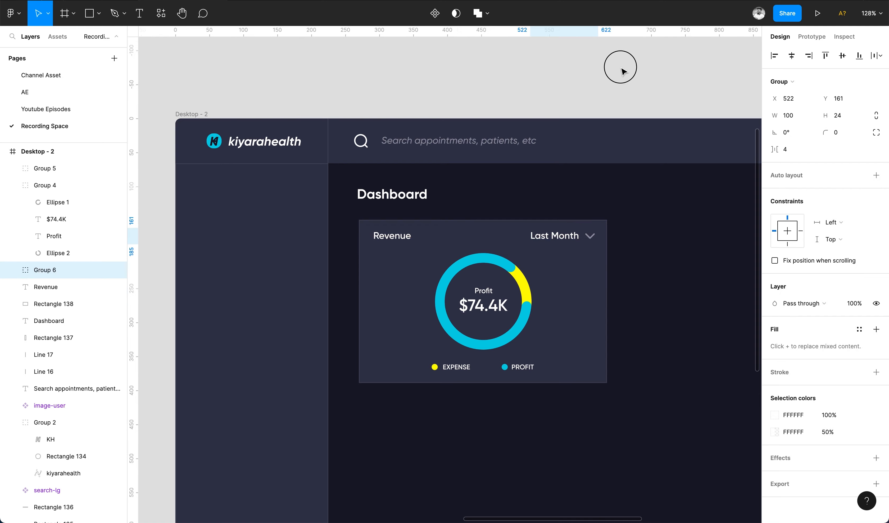
{"action": "key", "text": "super+g"}
Resize the revenue card's background to a height of 260 and shift the legend down slightly.
{"action": "scroll", "coordinate": [621, 69], "scroll_direction": "down", "scroll_amount": 3}
{"action": "left_click", "coordinate": [524, 246]}
{"action": "left_click", "coordinate": [581, 240], "text": "shift"}
{"action": "left_click", "coordinate": [588, 248]}
{"action": "left_click", "coordinate": [857, 87]}
{"action": "left_click", "coordinate": [857, 97]}
{"action": "key", "text": "shift+Up"}
{"action": "key", "text": "shift+Up"}
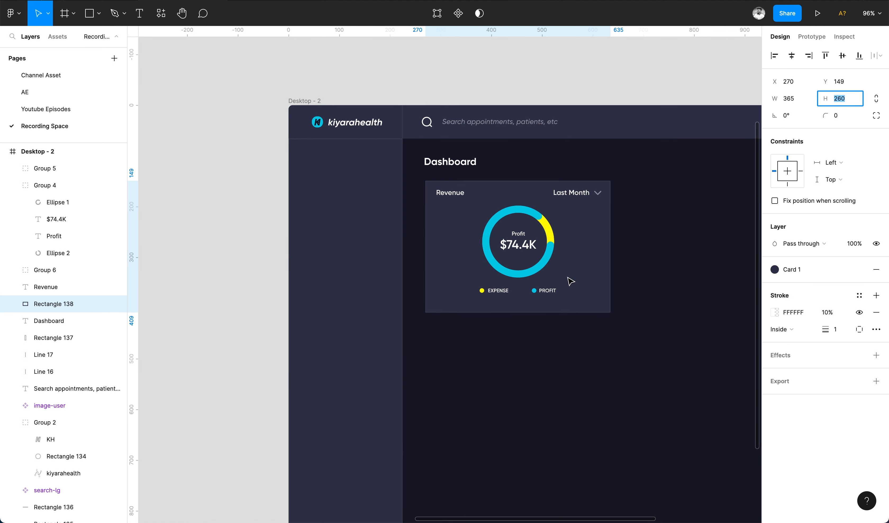
{"action": "left_click_drag", "start_coordinate": [542, 287], "coordinate": [542, 293]}
Rename the card title to "Total Revenue".
{"action": "left_click", "coordinate": [447, 197]}
{"action": "type", "text": "Total"}
{"action": "key", "text": "Escape"}
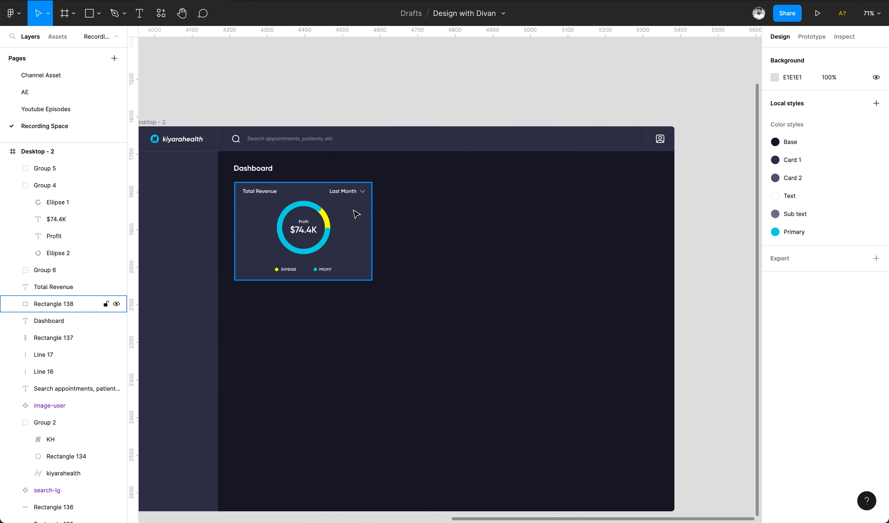
Draw a divider line across the card below its header with a white stroke at 20% opacity.
{"action": "left_click", "coordinate": [357, 213]}
{"action": "left_click", "coordinate": [840, 116]}
{"action": "left_click", "coordinate": [581, 236]}
{"action": "scroll", "coordinate": [574, 239], "scroll_direction": "left", "scroll_amount": 3}
{"action": "left_click_drag", "start_coordinate": [291, 202], "coordinate": [501, 202]}
{"action": "left_click", "coordinate": [774, 312]}
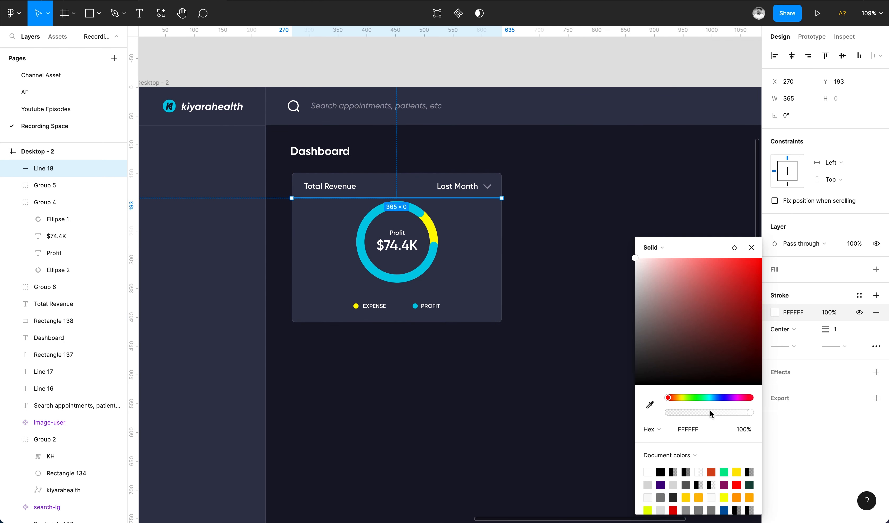
{"action": "left_click", "coordinate": [413, 243]}
{"action": "key", "text": "shift+Down"}
{"action": "key", "text": "Down"}
{"action": "key", "text": "Down"}
{"action": "key", "text": "Down"}
{"action": "key", "text": "Down"}
{"action": "left_click", "coordinate": [421, 199]}
{"action": "key", "text": "Up"}
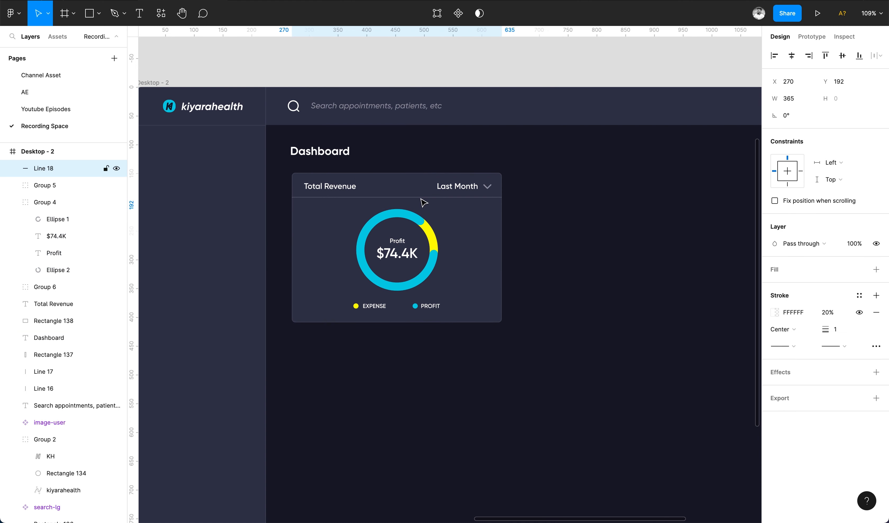
Apply the Sub text color style to the Last Month label.
{"action": "left_click", "coordinate": [463, 222]}
{"action": "left_click", "coordinate": [460, 197]}
{"action": "left_click", "coordinate": [461, 183]}
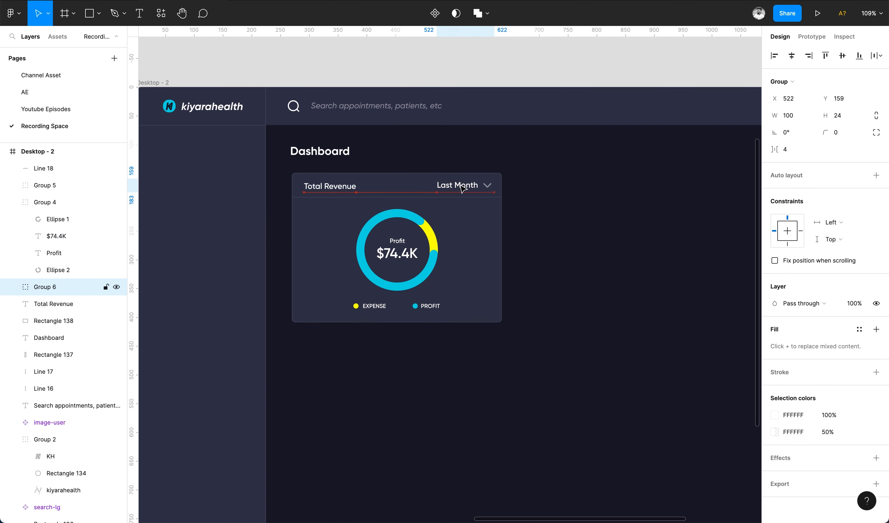
{"action": "left_click", "coordinate": [461, 184]}
{"action": "left_click", "coordinate": [852, 369]}
{"action": "left_click", "coordinate": [850, 378]}
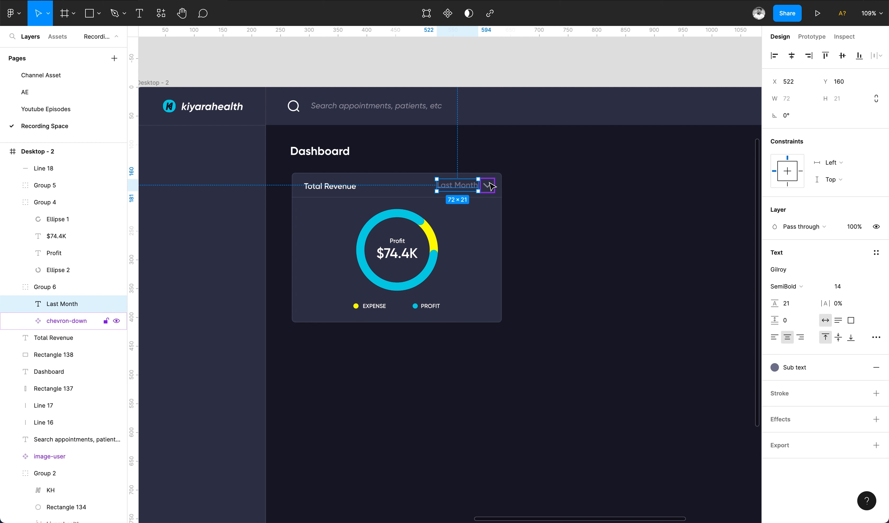
{"action": "left_click", "coordinate": [66, 320]}
{"action": "left_click", "coordinate": [859, 401]}
{"action": "key", "text": "Escape"}
{"action": "left_click", "coordinate": [678, 331]}
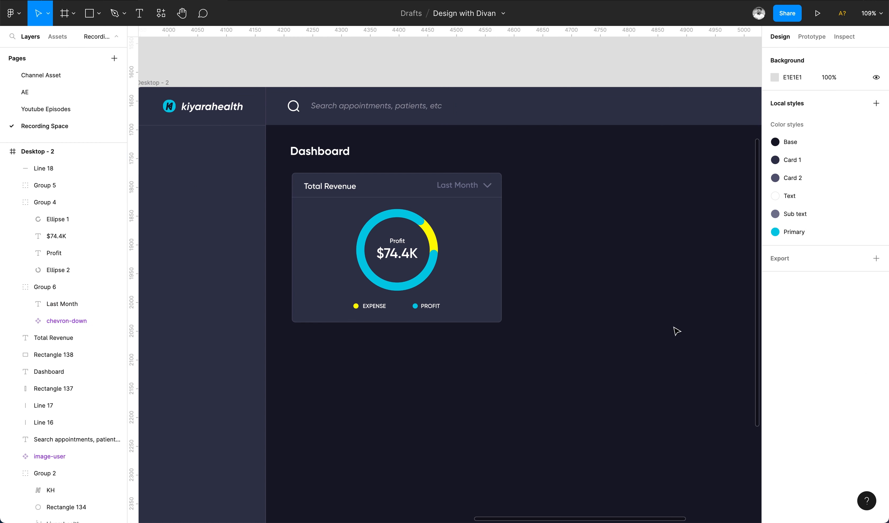
Detach the Last Month label's color style and set its fill to near-white EEEEEE.
{"action": "double_click", "coordinate": [466, 190]}
{"action": "left_click", "coordinate": [859, 367]}
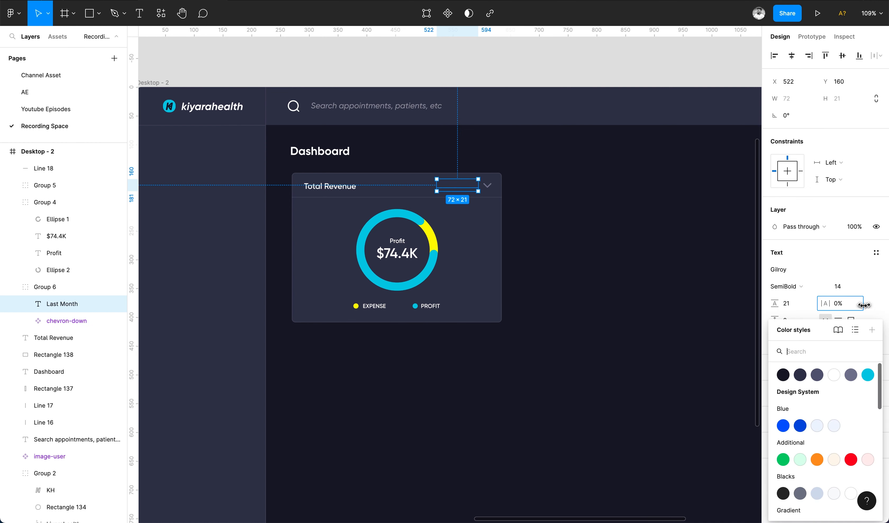
{"action": "left_click", "coordinate": [510, 231]}
{"action": "key", "text": "super+z"}
{"action": "left_click", "coordinate": [875, 367]}
{"action": "left_click", "coordinate": [774, 384]}
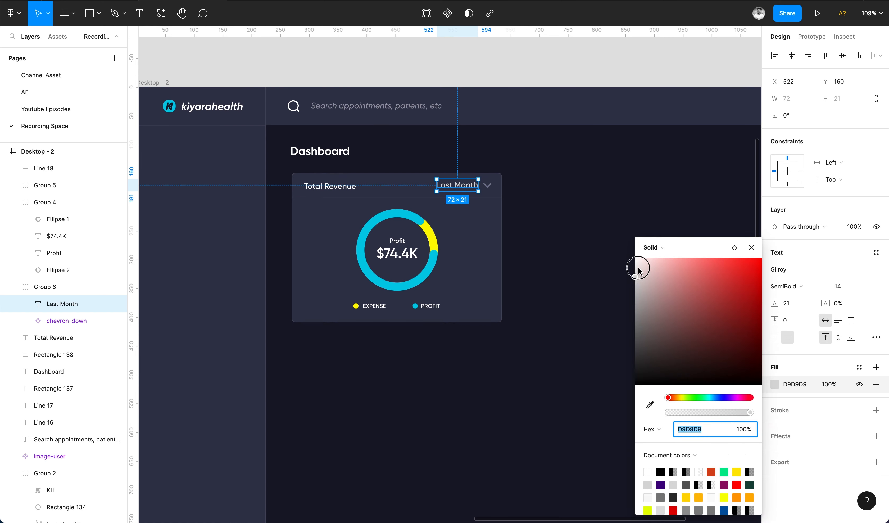
{"action": "left_click", "coordinate": [638, 268]}
{"action": "left_click", "coordinate": [752, 247]}
Set the Last Month label's weight to Medium and the Total Revenue title's weight to Bold.
{"action": "left_click", "coordinate": [786, 286]}
{"action": "left_click", "coordinate": [786, 270]}
{"action": "left_click", "coordinate": [330, 185]}
{"action": "left_click", "coordinate": [787, 304]}
{"action": "left_click", "coordinate": [786, 321]}
{"action": "left_click", "coordinate": [589, 297]}
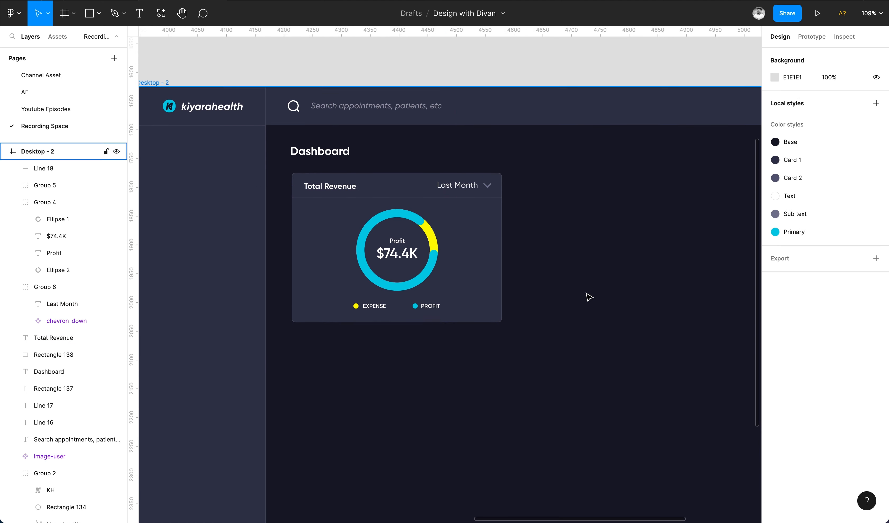
Group all the revenue card's elements and duplicate the card to its right.
{"action": "left_click_drag", "start_coordinate": [528, 163], "coordinate": [323, 320]}
{"action": "key", "text": "super+g"}
{"action": "scroll", "coordinate": [452, 115], "scroll_direction": "down", "scroll_amount": 5}
{"action": "scroll", "coordinate": [452, 115], "scroll_direction": "up", "scroll_amount": 2}
{"action": "left_click_drag", "start_coordinate": [338, 188], "coordinate": [499, 186]}
Set the Total Revenue title to uppercase and copy its text properties.
{"action": "double_click", "coordinate": [321, 168]}
{"action": "left_click", "coordinate": [305, 166]}
{"action": "left_click", "coordinate": [876, 337]}
{"action": "left_click", "coordinate": [711, 463]}
{"action": "left_click", "coordinate": [752, 248]}
{"action": "key", "text": "super+alt+c"}
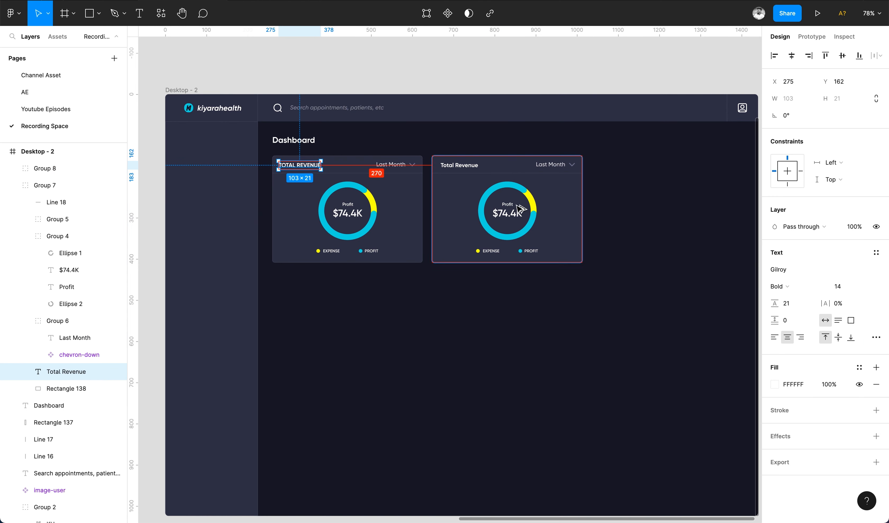
Paste the text properties onto the copied card's title, retitle it "Patient incoming history", and change its period to "Last 6 Month".
{"action": "double_click", "coordinate": [465, 167]}
{"action": "key", "text": "super+alt+v"}
{"action": "key", "text": "Return"}
{"action": "type", "text": "Pa"}
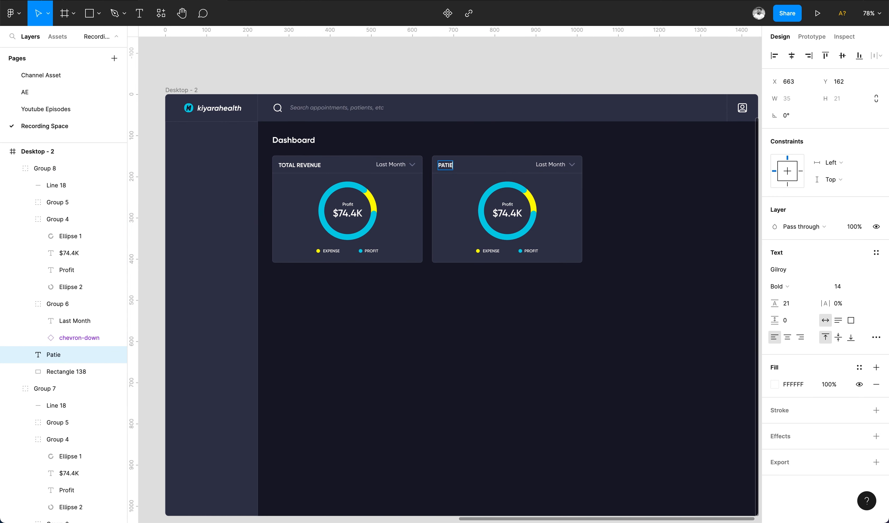
{"action": "double_click", "coordinate": [549, 165]}
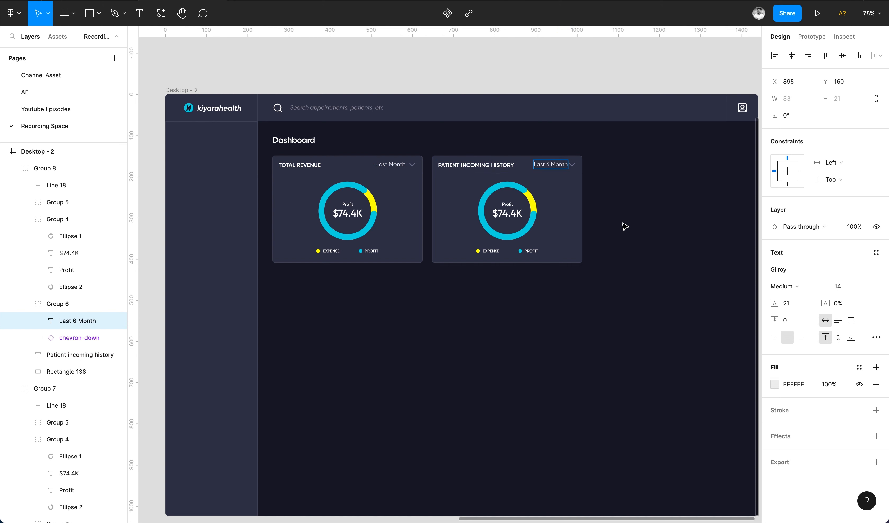
{"action": "left_click", "coordinate": [602, 244]}
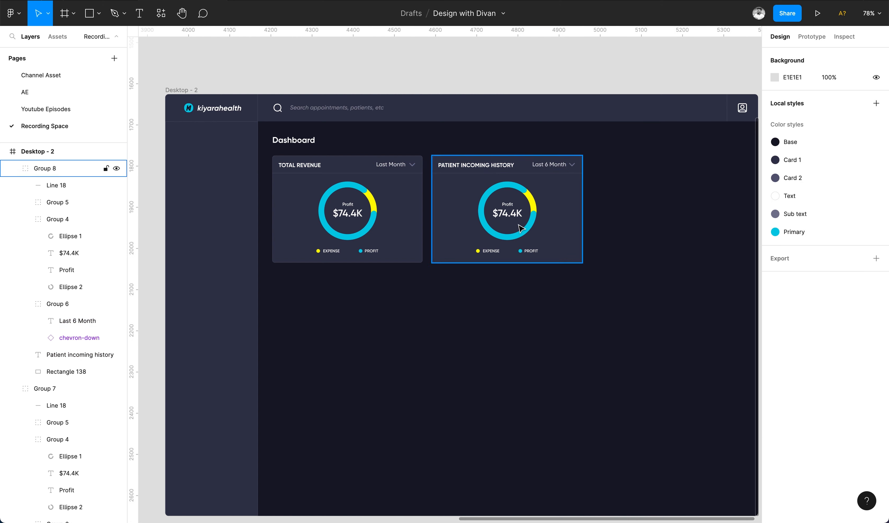
Delete the donut chart and its legend from the copied Patient incoming history card.
{"action": "double_click", "coordinate": [520, 227]}
{"action": "key", "text": "Delete"}
{"action": "left_click", "coordinate": [492, 252], "text": "super"}
{"action": "key", "text": "Delete"}
{"action": "left_click", "coordinate": [521, 251], "text": "super"}
{"action": "left_click", "coordinate": [478, 251], "text": "shift+super"}
{"action": "key", "text": "Delete"}
Extend the copied card's background rectangle downward to about 365 × 330.
{"action": "scroll", "coordinate": [482, 322], "scroll_direction": "up", "scroll_amount": 2}
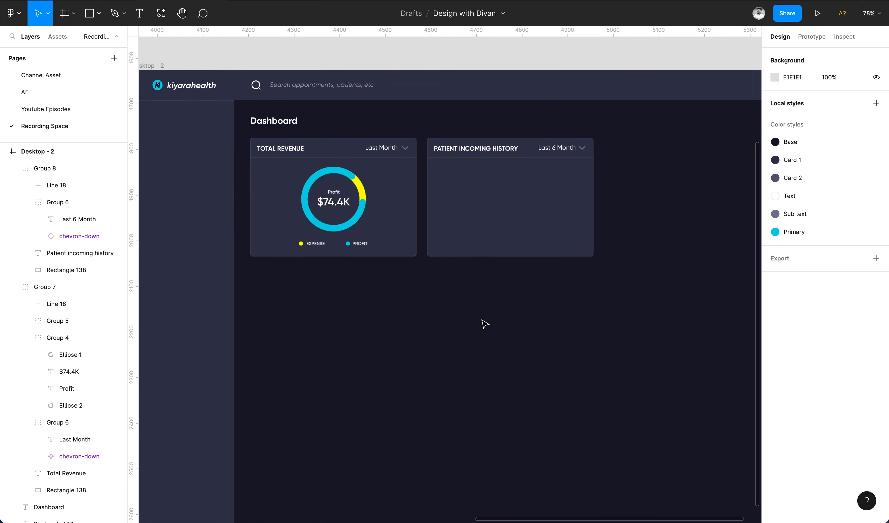
{"action": "left_click", "coordinate": [501, 284]}
{"action": "left_click_drag", "start_coordinate": [492, 304], "coordinate": [493, 337]}
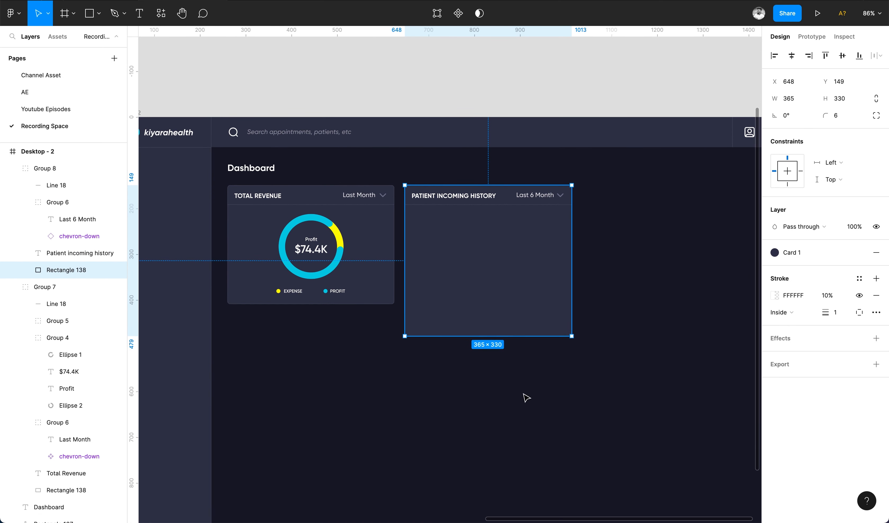
{"action": "left_click", "coordinate": [524, 393]}
Draw a jagged line-chart path with the Pen tool across the Patient incoming history card.
{"action": "scroll", "coordinate": [484, 320], "scroll_direction": "up", "scroll_amount": 2}
{"action": "scroll", "coordinate": [484, 320], "scroll_direction": "right", "scroll_amount": 1}
{"action": "scroll", "coordinate": [484, 321], "scroll_direction": "up", "scroll_amount": 1}
{"action": "key", "text": "p"}
{"action": "scroll", "coordinate": [379, 307], "scroll_direction": "up", "scroll_amount": 2}
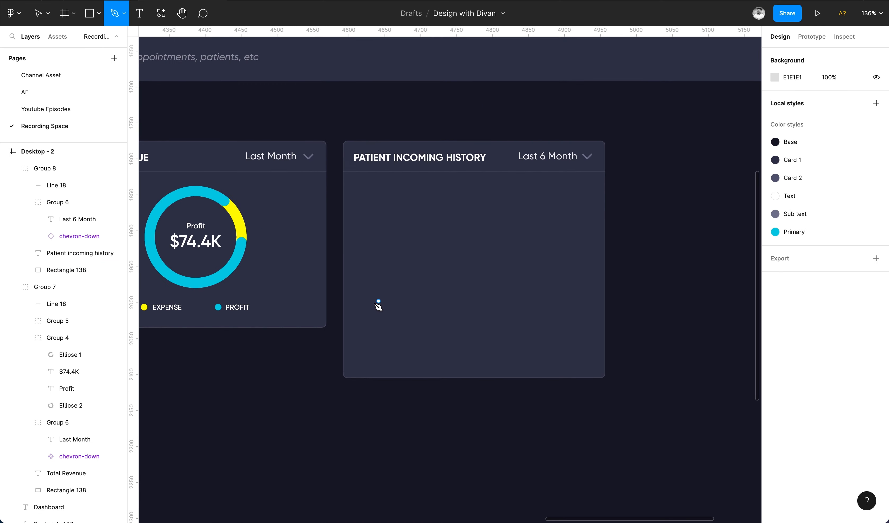
{"action": "left_click", "coordinate": [380, 303]}
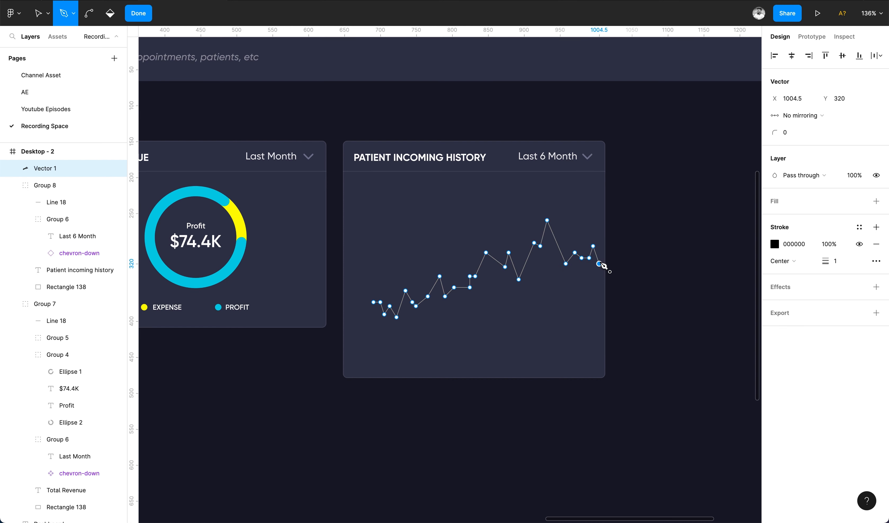
{"action": "left_click", "coordinate": [138, 13]}
Set the chart line's stroke to the Primary color style.
{"action": "left_click", "coordinate": [466, 121]}
{"action": "left_click", "coordinate": [493, 259]}
{"action": "left_click", "coordinate": [859, 295]}
{"action": "left_click", "coordinate": [869, 359]}
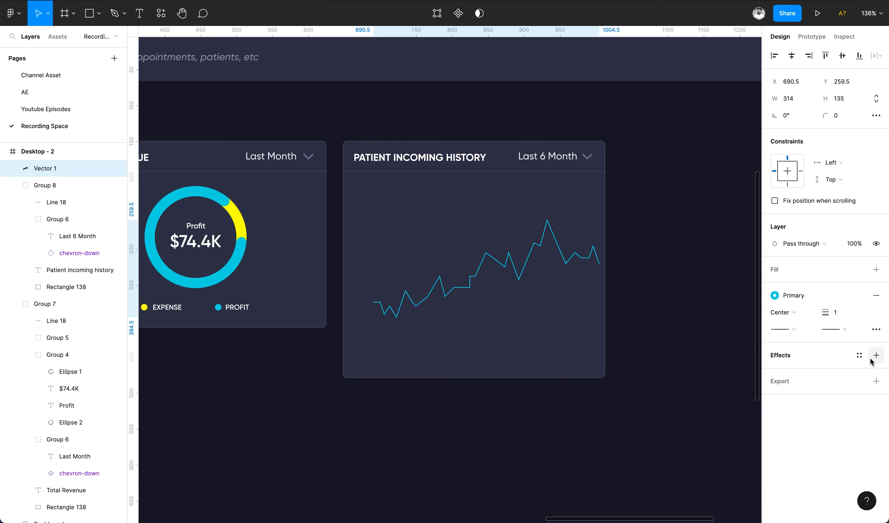
Duplicate the chart line and close the copy's path along the bottom of the chart area.
{"action": "key", "text": "ctrl+d"}
{"action": "left_click", "coordinate": [877, 295]}
{"action": "left_click", "coordinate": [775, 270]}
{"action": "left_click", "coordinate": [774, 286]}
{"action": "left_click", "coordinate": [867, 332]}
{"action": "key", "text": "ctrl+z"}
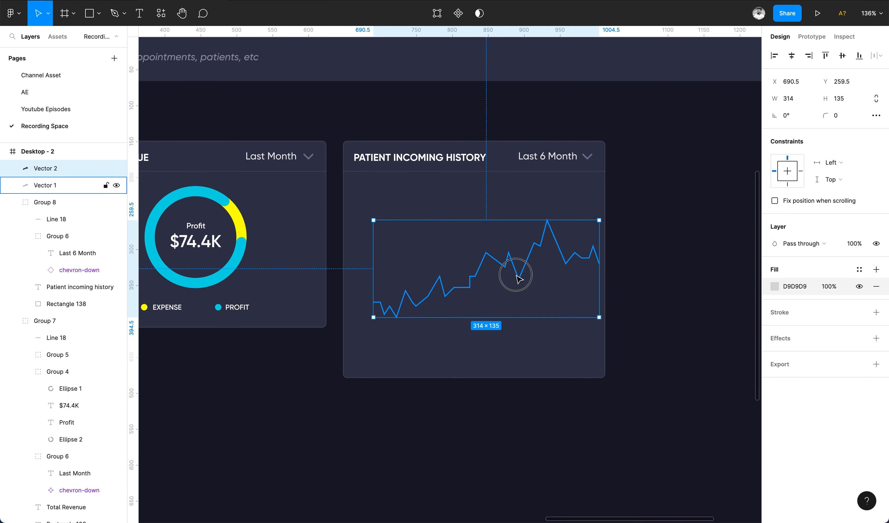
{"action": "double_click", "coordinate": [599, 265]}
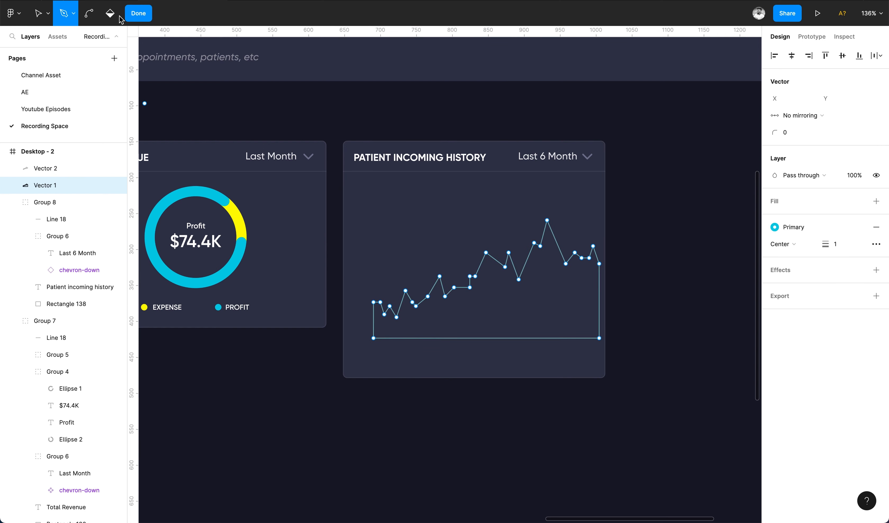
{"action": "left_click", "coordinate": [138, 13]}
{"action": "left_click", "coordinate": [876, 295]}
{"action": "key", "text": "ctrl+z"}
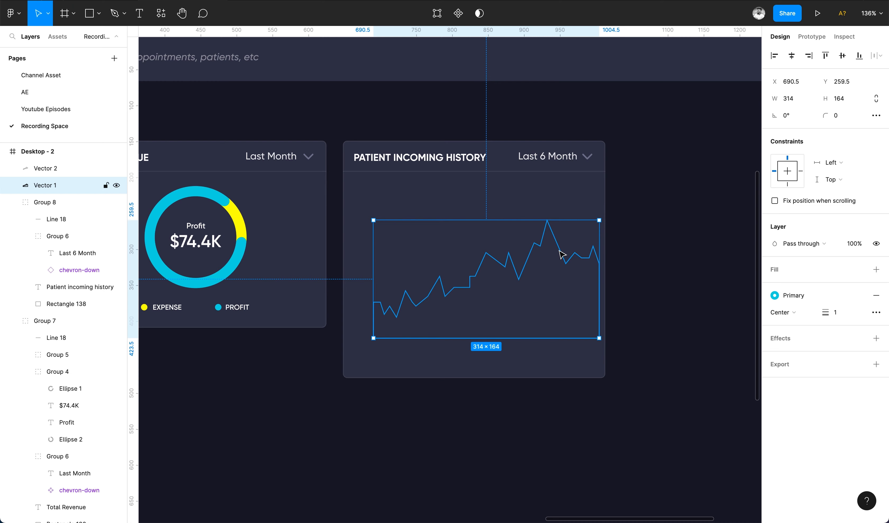
{"action": "key", "text": "ctrl+z"}
Paste a copy of the closed chart shape, remove its stroke, add a fill and set its opacity to 20%.
{"action": "left_click", "coordinate": [695, 313]}
{"action": "left_click", "coordinate": [529, 258]}
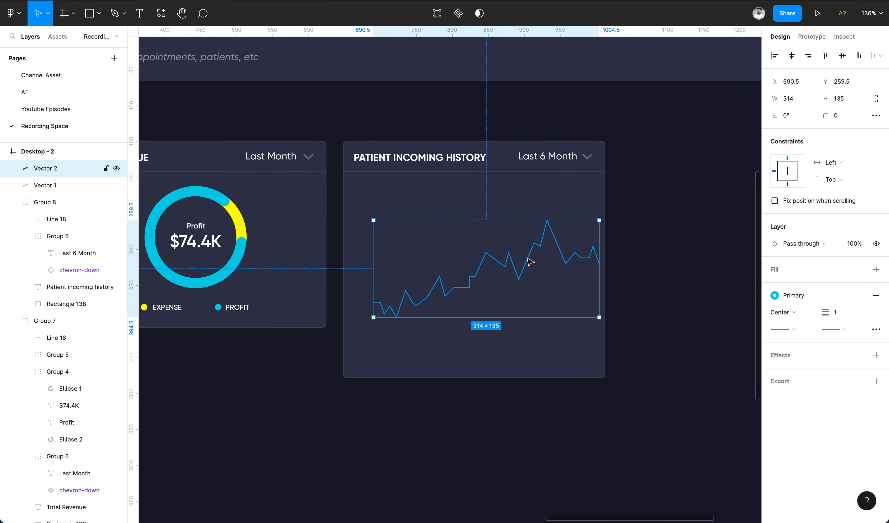
{"action": "key", "text": "ctrl+v"}
{"action": "left_click", "coordinate": [876, 296]}
{"action": "left_click", "coordinate": [859, 296]}
{"action": "left_click", "coordinate": [867, 359]}
{"action": "left_click", "coordinate": [876, 269]}
{"action": "left_click", "coordinate": [876, 312]}
{"action": "left_click", "coordinate": [774, 286]}
{"action": "left_click", "coordinate": [859, 270]}
{"action": "left_click", "coordinate": [868, 333]}
{"action": "left_click", "coordinate": [855, 243]}
{"action": "type", "text": "20"}
{"action": "key", "text": "Return"}
{"action": "left_click", "coordinate": [877, 270]}
{"action": "left_click", "coordinate": [787, 269]}
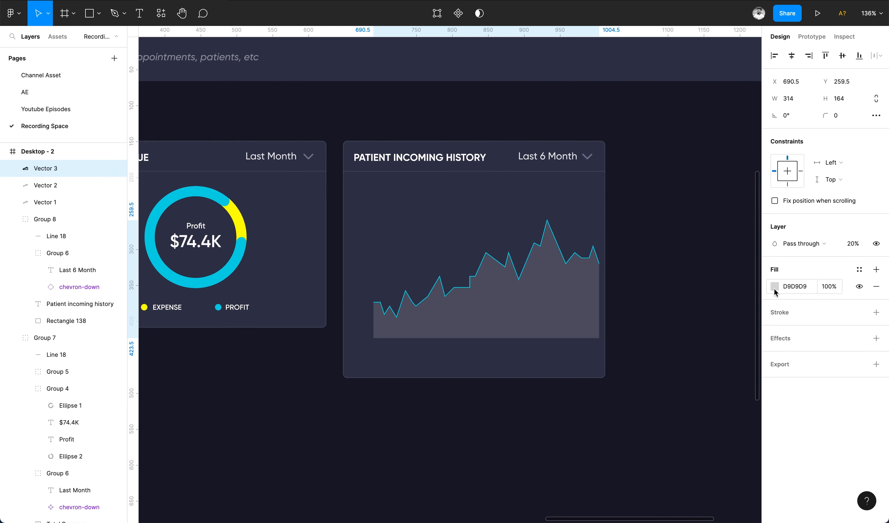
Change the area's fill to a linear gradient of the donut's cyan fading to 0% opacity.
{"action": "left_click", "coordinate": [774, 287]}
{"action": "left_click", "coordinate": [654, 247]}
{"action": "left_click", "coordinate": [662, 258]}
{"action": "key", "text": "i"}
{"action": "left_click", "coordinate": [216, 200]}
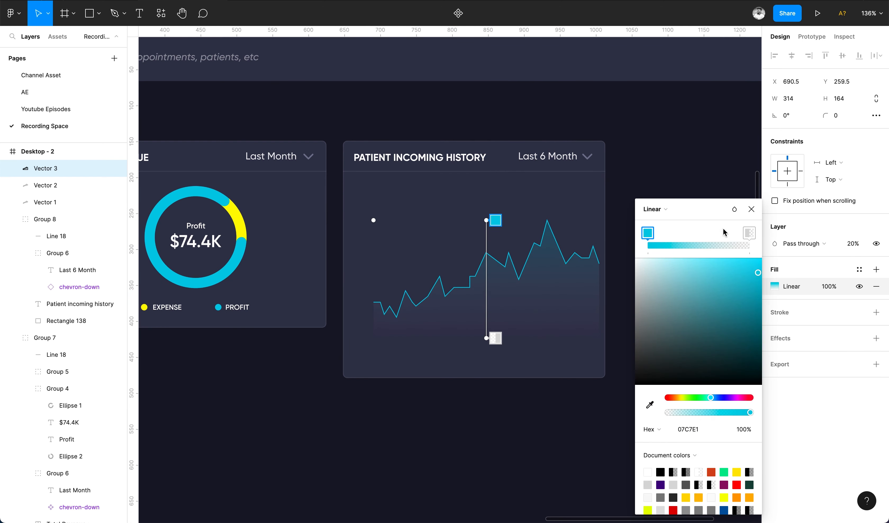
{"action": "left_click", "coordinate": [649, 405]}
{"action": "left_click", "coordinate": [220, 198]}
{"action": "left_click_drag", "start_coordinate": [725, 414], "coordinate": [636, 414]}
{"action": "left_click", "coordinate": [747, 209]}
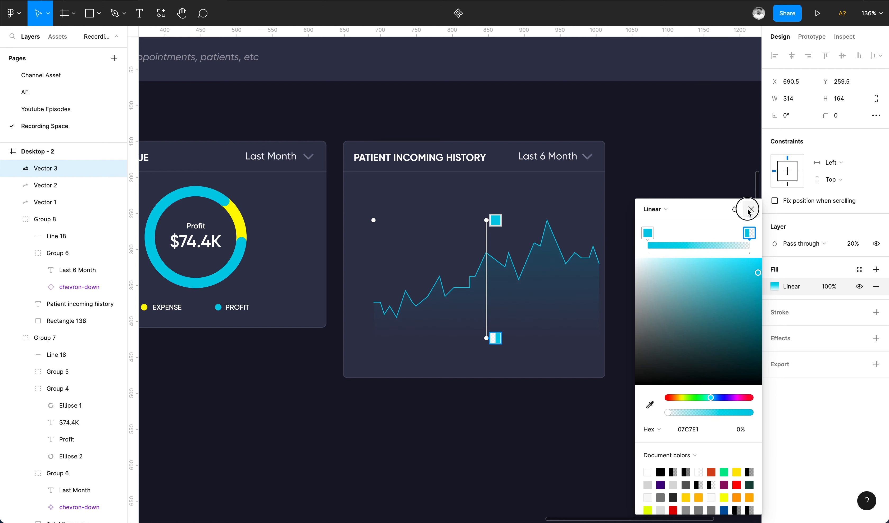
Set the gradient area's layer opacity to 40%.
{"action": "left_click", "coordinate": [853, 244]}
{"action": "type", "text": "40"}
{"action": "key", "text": "Return"}
{"action": "left_click", "coordinate": [209, 79]}
{"action": "left_click", "coordinate": [605, 443]}
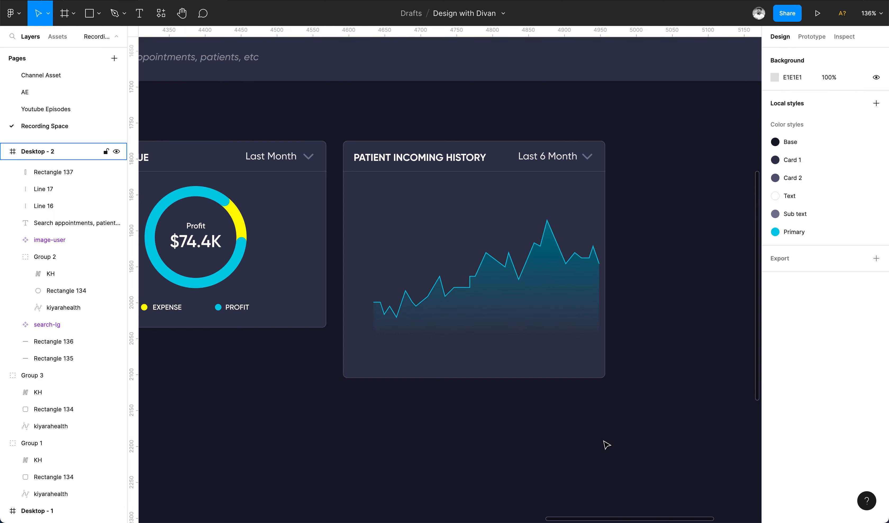
Add a "Jan" text label below the chart's left end.
{"action": "scroll", "coordinate": [605, 443], "scroll_direction": "up", "scroll_amount": 3}
{"action": "left_click", "coordinate": [144, 17]}
{"action": "left_click", "coordinate": [315, 338]}
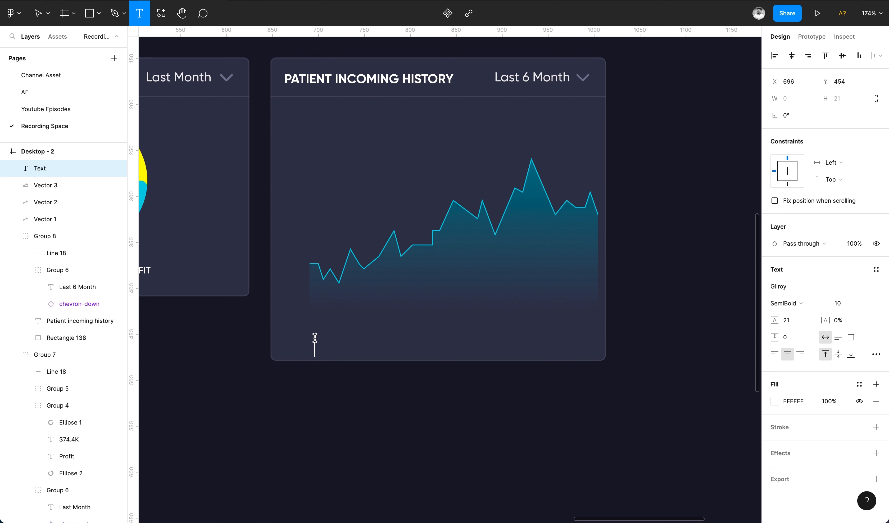
{"action": "left_click", "coordinate": [322, 352]}
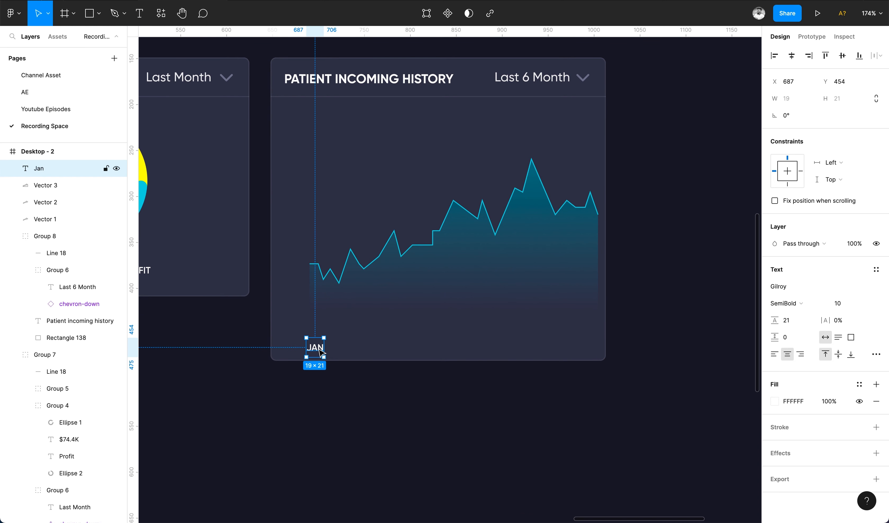
Duplicate the month label along the chart and rename the copies Feb, Mar, Apr, May and Jun.
{"action": "left_click_drag", "start_coordinate": [317, 344], "coordinate": [473, 338]}
{"action": "double_click", "coordinate": [436, 337]}
{"action": "type", "text": "Apr"}
{"action": "key", "text": "Escape"}
{"action": "double_click", "coordinate": [473, 337]}
{"action": "type", "text": "May"}
{"action": "key", "text": "Escape"}
{"action": "type", "text": "Jun"}
{"action": "left_click", "coordinate": [511, 369]}
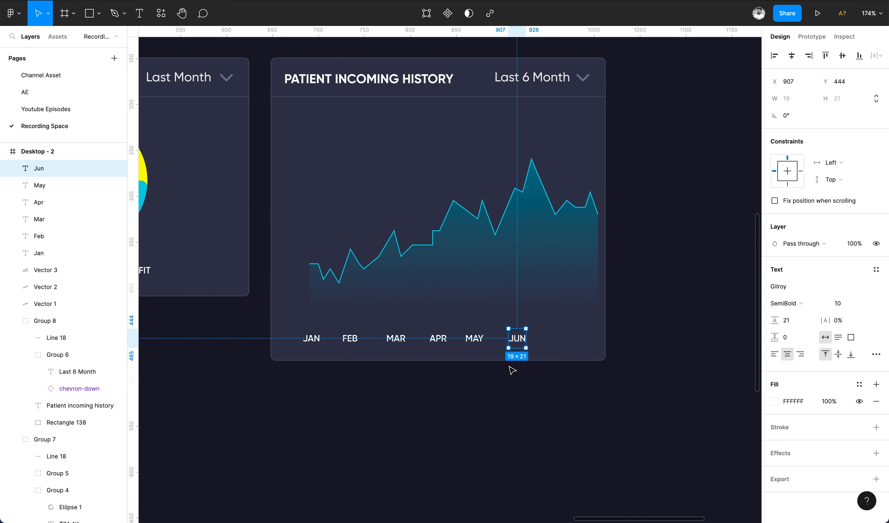
Move Jun to the chart's right edge, distribute the month labels evenly, and set them to Medium, size 9.
{"action": "left_click_drag", "start_coordinate": [517, 338], "coordinate": [584, 338]}
{"action": "left_click", "coordinate": [474, 337], "text": "shift"}
{"action": "left_click", "coordinate": [436, 337], "text": "shift"}
{"action": "left_click", "coordinate": [395, 338], "text": "shift"}
{"action": "left_click", "coordinate": [350, 338], "text": "shift"}
{"action": "left_click", "coordinate": [312, 338], "text": "shift"}
{"action": "left_click", "coordinate": [880, 56]}
{"action": "left_click", "coordinate": [826, 113]}
{"action": "left_click", "coordinate": [795, 346]}
{"action": "left_click", "coordinate": [798, 333]}
{"action": "left_click", "coordinate": [838, 346]}
{"action": "key", "text": "Down"}
{"action": "key", "text": "Escape"}
Copy a month label to the chart's left side as a "0" axis value and duplicate it into a column.
{"action": "left_click_drag", "start_coordinate": [311, 338], "coordinate": [295, 286]}
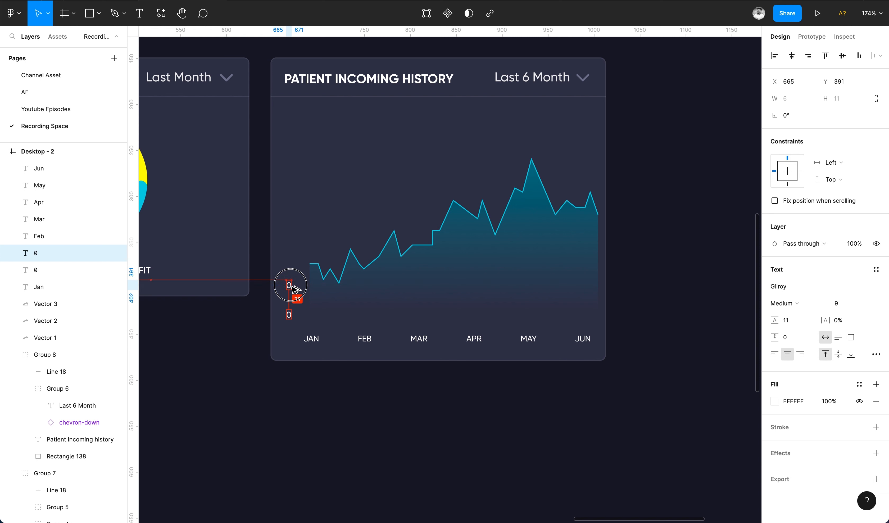
{"action": "key", "text": "super+d"}
{"action": "key", "text": "super+d"}
{"action": "key", "text": "super+d"}
{"action": "key", "text": "super+d"}
{"action": "key", "text": "super+d"}
{"action": "key", "text": "super+d"}
{"action": "key", "text": "Delete"}
Position the top axis label, then left-align the seven axis labels and distribute them vertically.
{"action": "left_click", "coordinate": [289, 140]}
{"action": "key", "text": "shift+Up"}
{"action": "key", "text": "shift+Up"}
{"action": "left_click", "coordinate": [289, 168], "text": "shift"}
{"action": "left_click", "coordinate": [289, 198], "text": "shift"}
{"action": "left_click", "coordinate": [288, 226], "text": "shift"}
{"action": "left_click", "coordinate": [289, 256], "text": "shift"}
{"action": "left_click", "coordinate": [289, 285], "text": "shift"}
{"action": "left_click", "coordinate": [289, 315], "text": "shift"}
{"action": "left_click", "coordinate": [774, 354]}
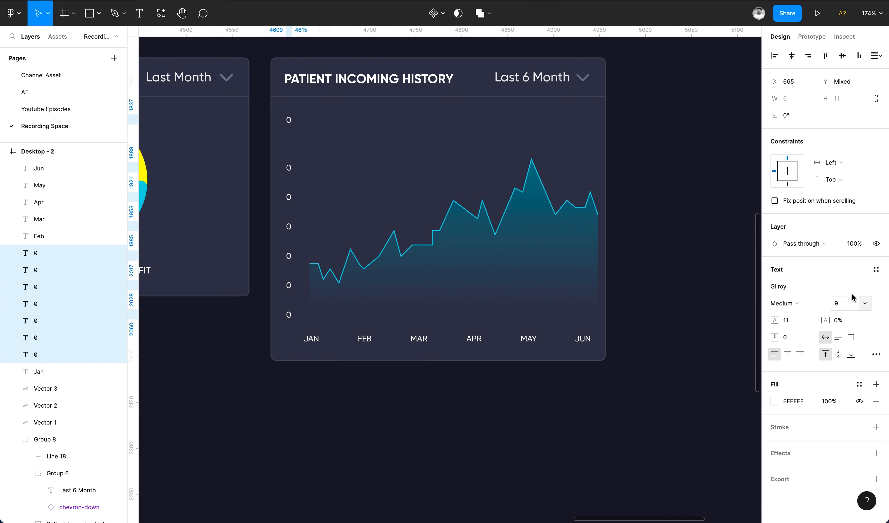
{"action": "left_click", "coordinate": [102, 354]}
{"action": "left_click", "coordinate": [102, 253], "text": "shift"}
{"action": "left_click", "coordinate": [880, 56]}
{"action": "left_click", "coordinate": [808, 89]}
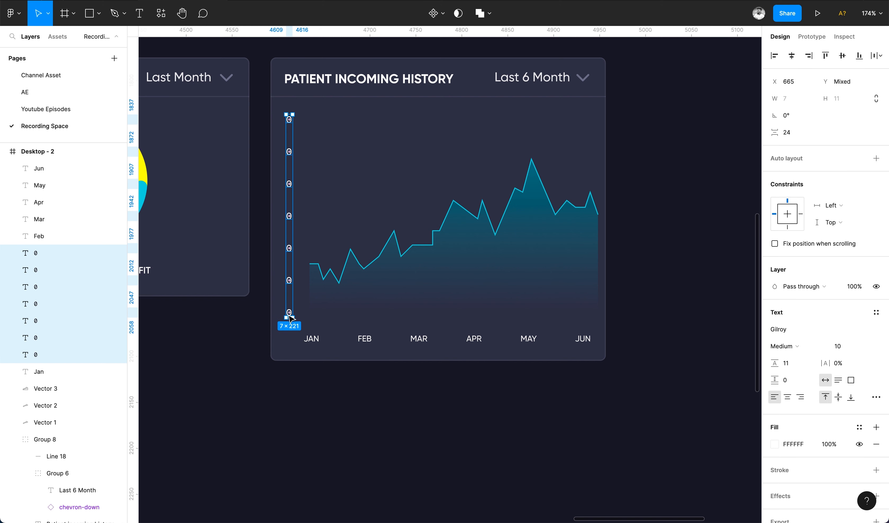
Relabel the axis values 100, 200, 300, 400, 500 and 600 from bottom to top.
{"action": "double_click", "coordinate": [289, 280]}
{"action": "type", "text": "100"}
{"action": "double_click", "coordinate": [288, 248]}
{"action": "type", "text": "200"}
{"action": "double_click", "coordinate": [289, 216]}
{"action": "type", "text": "300"}
{"action": "double_click", "coordinate": [289, 184]}
{"action": "type", "text": "400"}
{"action": "double_click", "coordinate": [290, 152]}
{"action": "type", "text": "500"}
{"action": "double_click", "coordinate": [289, 119]}
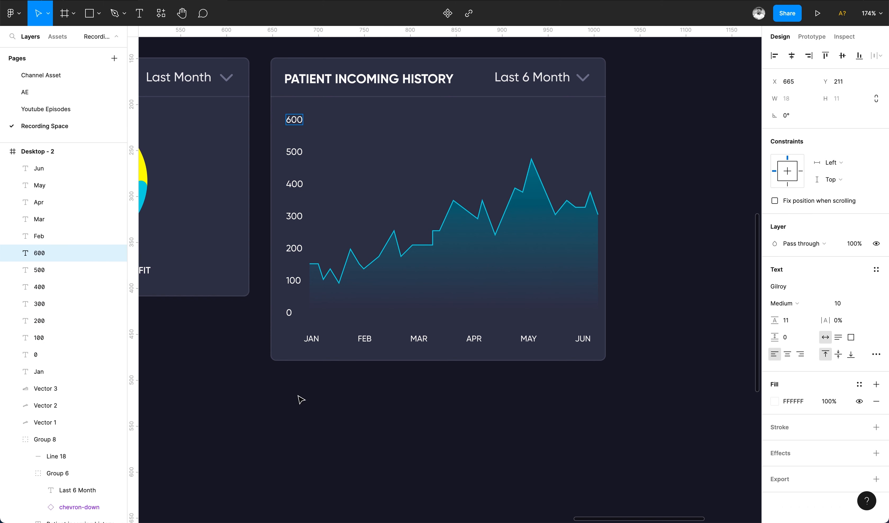
Duplicate the card's divider line into horizontal gridlines aligned with the axis values.
{"action": "left_click", "coordinate": [298, 422]}
{"action": "left_click_drag", "start_coordinate": [385, 96], "coordinate": [348, 154]}
{"action": "key", "text": "ctrl+d"}
{"action": "key", "text": "ctrl+d"}
{"action": "key", "text": "ctrl+d"}
{"action": "key", "text": "ctrl+d"}
{"action": "key", "text": "ctrl+d"}
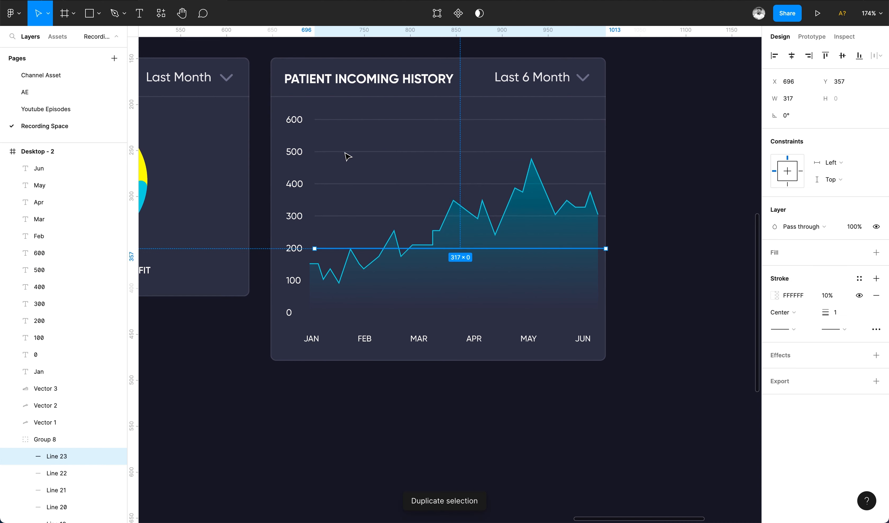
Set the gridlines' stroke opacity to 8% and group them.
{"action": "left_click_drag", "start_coordinate": [605, 281], "coordinate": [598, 119]}
{"action": "left_click", "coordinate": [828, 338]}
{"action": "type", "text": "5"}
{"action": "key", "text": "Return"}
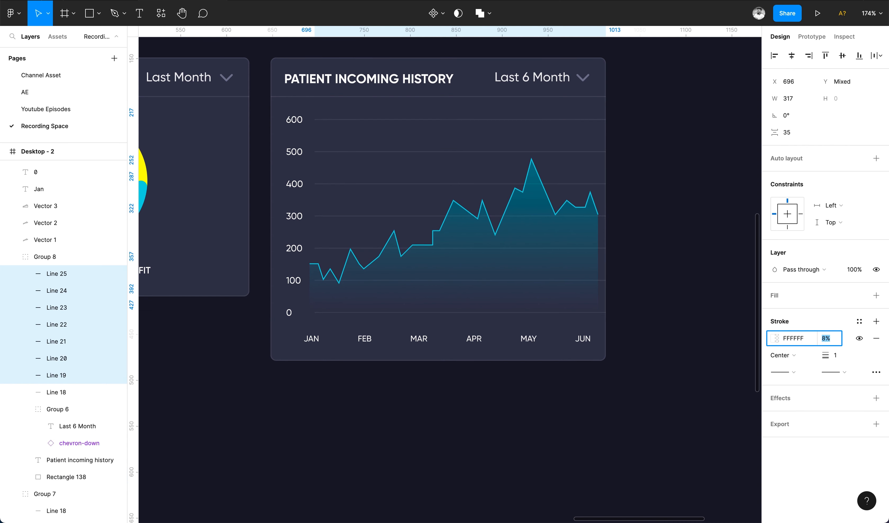
{"action": "key", "text": "ctrl+g"}
{"action": "left_click", "coordinate": [709, 451]}
{"action": "scroll", "coordinate": [664, 439], "scroll_direction": "down", "scroll_amount": 5}
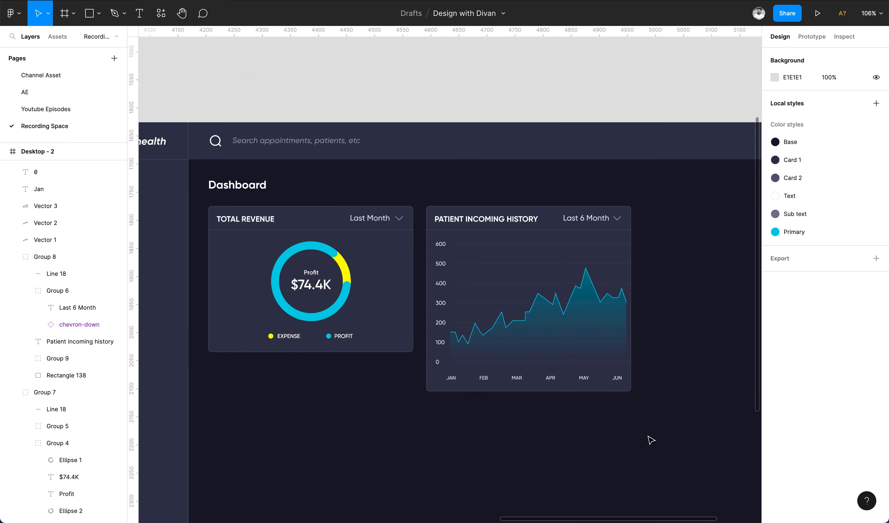
Adjust the font weight of both cards' titles and period labels.
{"action": "scroll", "coordinate": [492, 423], "scroll_direction": "right", "scroll_amount": 1}
{"action": "scroll", "coordinate": [492, 422], "scroll_direction": "down", "scroll_amount": 1}
{"action": "left_click", "coordinate": [447, 187], "text": "super"}
{"action": "left_click", "coordinate": [212, 186], "text": "shift+super"}
{"action": "left_click", "coordinate": [788, 287]}
{"action": "left_click", "coordinate": [788, 270]}
{"action": "key", "text": "Down"}
{"action": "left_click", "coordinate": [560, 186], "text": "shift"}
{"action": "left_click", "coordinate": [364, 187], "text": "shift"}
{"action": "key", "text": "Up"}
{"action": "key", "text": "Up"}
{"action": "left_click", "coordinate": [655, 235]}
{"action": "scroll", "coordinate": [657, 236], "scroll_direction": "down", "scroll_amount": 4}
{"action": "scroll", "coordinate": [656, 235], "scroll_direction": "up", "scroll_amount": 5}
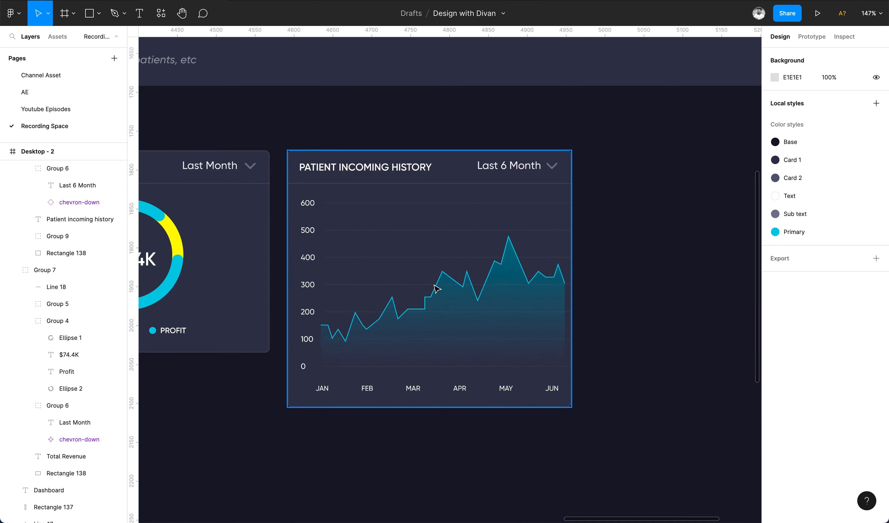
Draw a 30 × 30 circle on the chart line near April and fill it with the donut's yellow.
{"action": "key", "text": "o"}
{"action": "left_click_drag", "start_coordinate": [450, 232], "coordinate": [480, 259]}
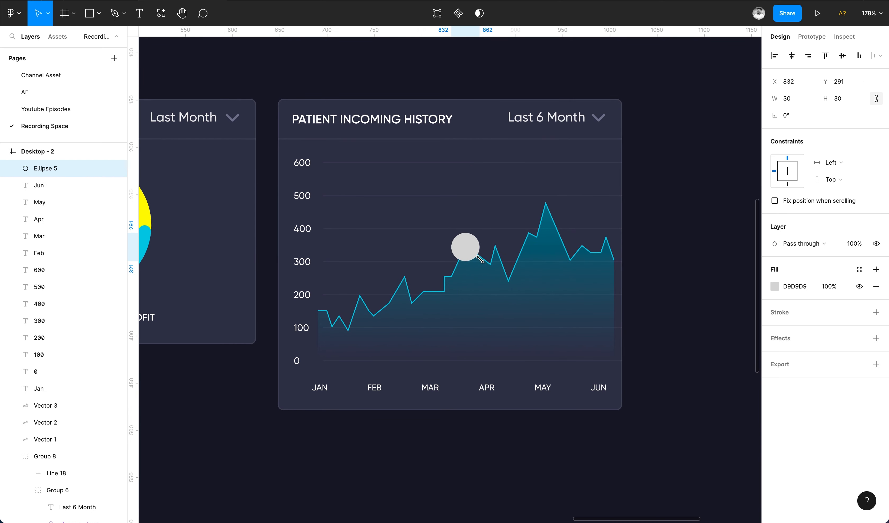
{"action": "scroll", "coordinate": [646, 276], "scroll_direction": "down", "scroll_amount": 3}
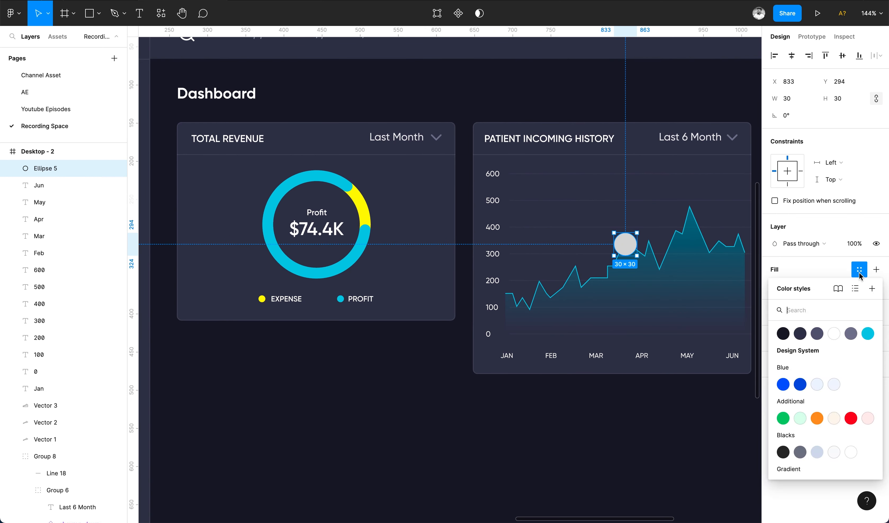
{"action": "left_click", "coordinate": [774, 286]}
{"action": "left_click", "coordinate": [648, 405]}
{"action": "left_click", "coordinate": [365, 209]}
{"action": "left_click", "coordinate": [456, 352]}
{"action": "scroll", "coordinate": [532, 293], "scroll_direction": "right", "scroll_amount": 3}
{"action": "scroll", "coordinate": [530, 292], "scroll_direction": "up", "scroll_amount": 5}
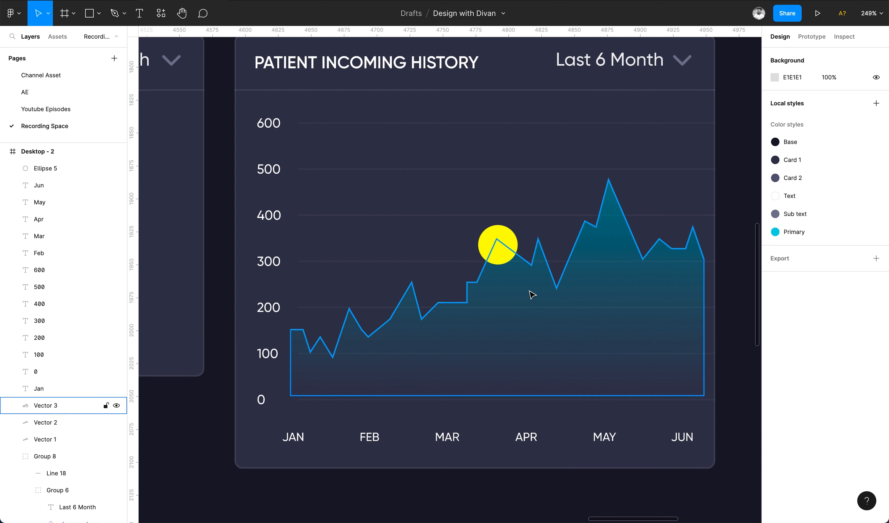
Add a "354" value label on the yellow marker.
{"action": "key", "text": "t"}
{"action": "left_click", "coordinate": [494, 246]}
{"action": "type", "text": "354"}
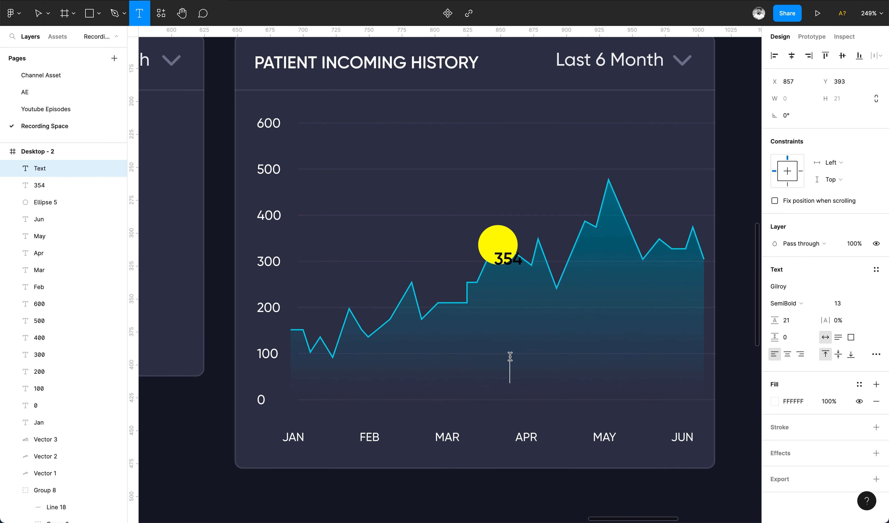
Center the "354" label on the yellow marker at font size 11 and select it together with the circle.
{"action": "left_click_drag", "start_coordinate": [503, 262], "coordinate": [505, 260]}
{"action": "left_click", "coordinate": [787, 353]}
{"action": "left_click", "coordinate": [842, 303]}
{"action": "left_click", "coordinate": [486, 254], "text": "shift"}
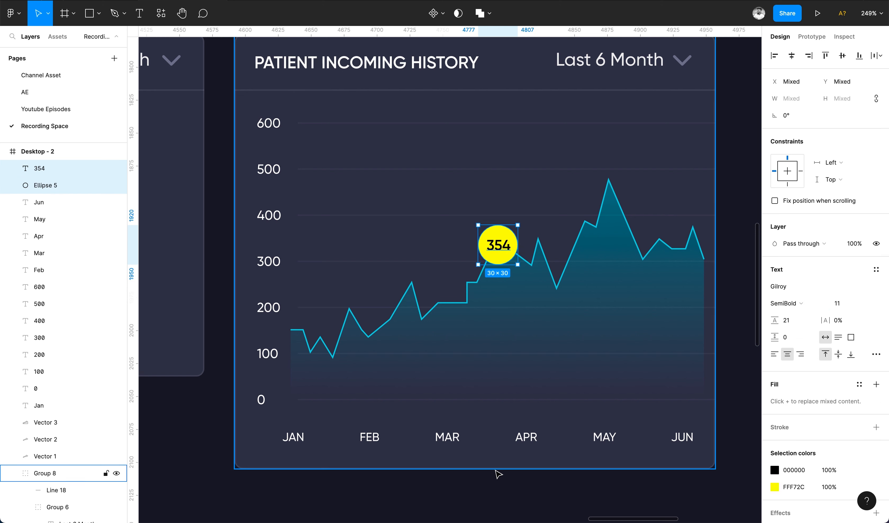
Draw a vertical line about 103 px from the marker down to the chart's baseline and give its stroke a linear gradient.
{"action": "key", "text": "l"}
{"action": "left_click_drag", "start_coordinate": [499, 264], "coordinate": [505, 399]}
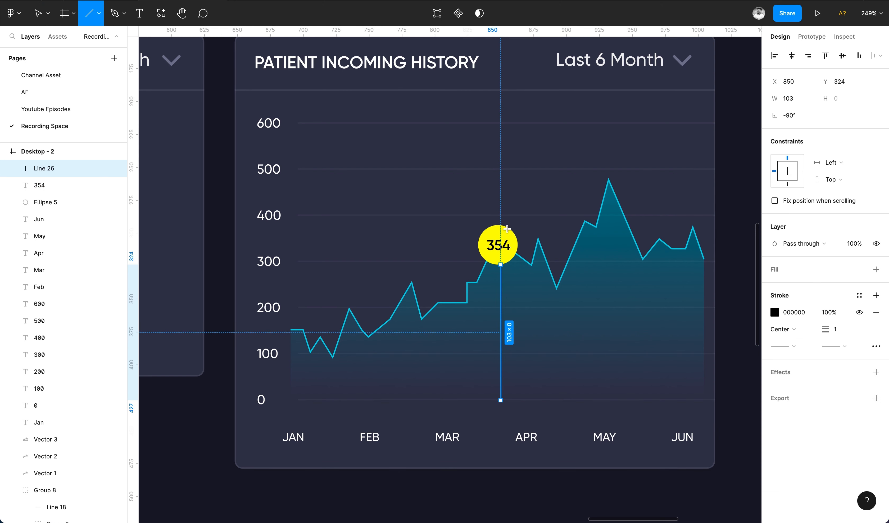
{"action": "key", "text": "v"}
{"action": "left_click", "coordinate": [507, 231], "text": "shift"}
{"action": "left_click", "coordinate": [791, 55]}
{"action": "left_click", "coordinate": [499, 331]}
{"action": "left_click", "coordinate": [775, 312]}
{"action": "left_click", "coordinate": [653, 247]}
{"action": "left_click", "coordinate": [662, 258]}
{"action": "left_click_drag", "start_coordinate": [648, 271], "coordinate": [635, 258]}
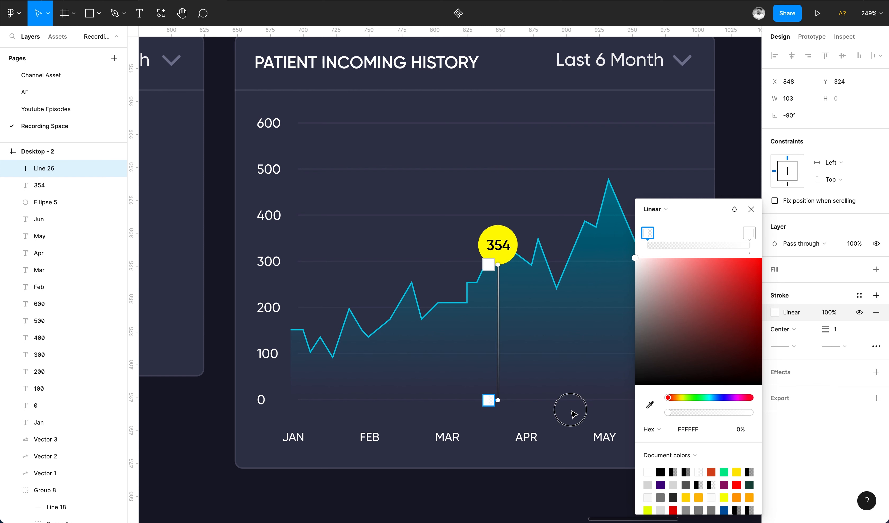
Set the vertical line's gradient stroke opacity to 80%.
{"action": "left_click", "coordinate": [751, 209]}
{"action": "scroll", "coordinate": [700, 202], "scroll_direction": "down", "scroll_amount": 5}
{"action": "left_click", "coordinate": [699, 202]}
{"action": "left_click", "coordinate": [602, 257]}
{"action": "left_click", "coordinate": [828, 312]}
{"action": "type", "text": "80"}
{"action": "key", "text": "Return"}
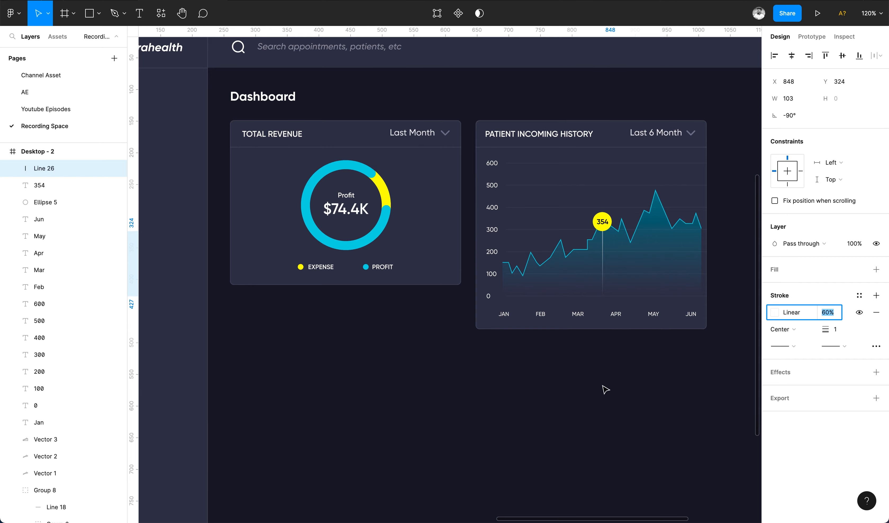
Duplicate the patient incoming history card and place the copy 23 px to its right.
{"action": "left_click", "coordinate": [602, 386]}
{"action": "scroll", "coordinate": [600, 389], "scroll_direction": "down", "scroll_amount": 4}
{"action": "scroll", "coordinate": [488, 308], "scroll_direction": "up", "scroll_amount": 7}
{"action": "left_click", "coordinate": [461, 128]}
{"action": "left_click", "coordinate": [796, 304]}
{"action": "left_click", "coordinate": [797, 321]}
{"action": "left_click", "coordinate": [472, 120], "text": "shift"}
{"action": "left_click", "coordinate": [686, 132]}
{"action": "scroll", "coordinate": [685, 132], "scroll_direction": "down", "scroll_amount": 5}
{"action": "scroll", "coordinate": [685, 131], "scroll_direction": "up", "scroll_amount": 3}
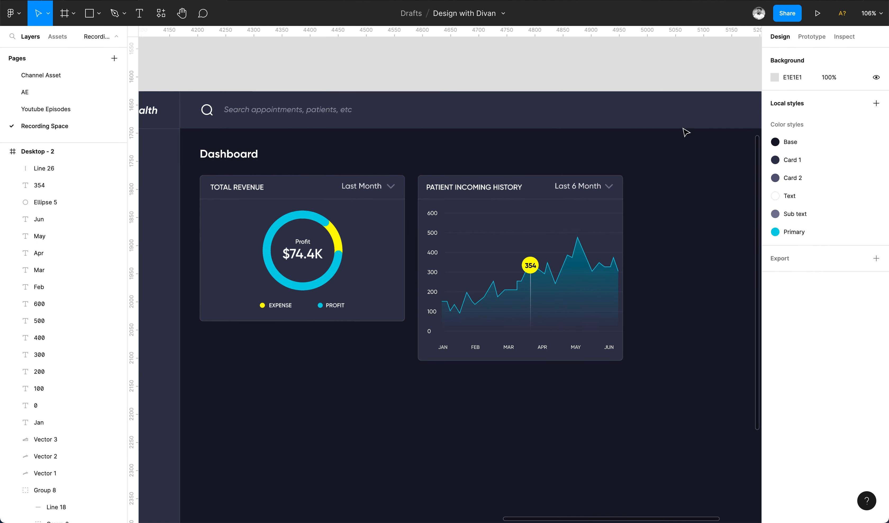
{"action": "scroll", "coordinate": [685, 131], "scroll_direction": "down", "scroll_amount": 3}
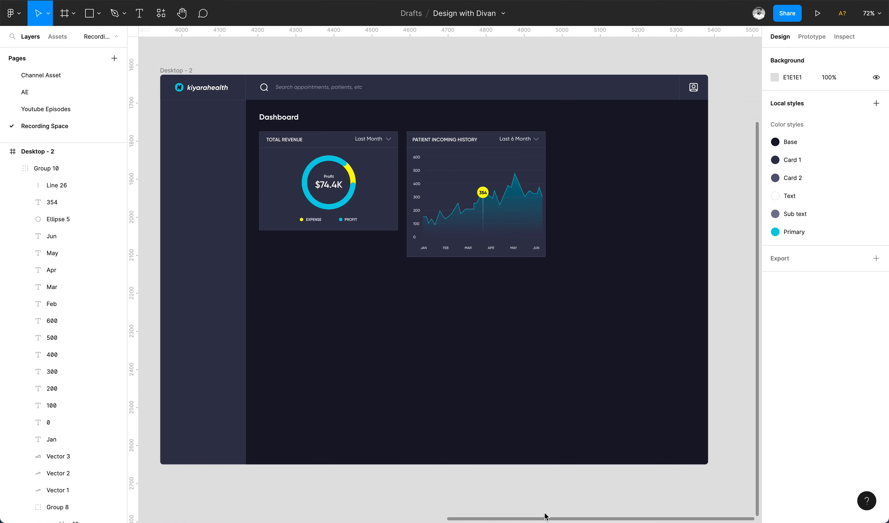
{"action": "left_click", "coordinate": [456, 176]}
{"action": "left_click_drag", "start_coordinate": [455, 175], "coordinate": [599, 224]}
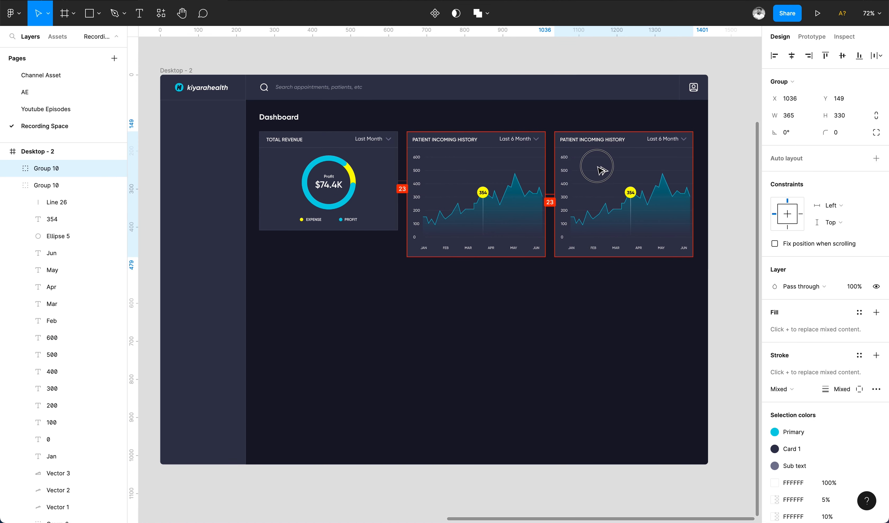
Rename the duplicated card's title to CALENDAR.
{"action": "double_click", "coordinate": [629, 143]}
{"action": "scroll", "coordinate": [623, 140], "scroll_direction": "up", "scroll_amount": 3}
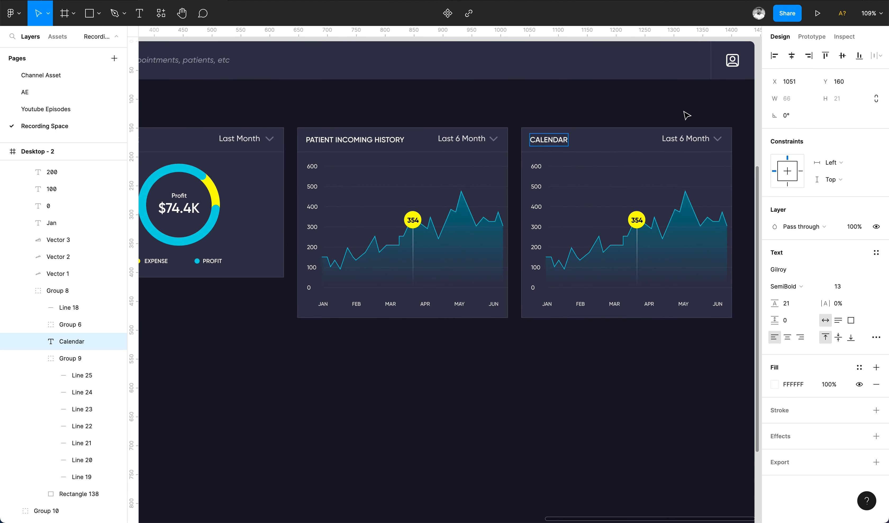
Change the calendar card's period label to June 2023.
{"action": "double_click", "coordinate": [668, 139]}
{"action": "double_click", "coordinate": [669, 139]}
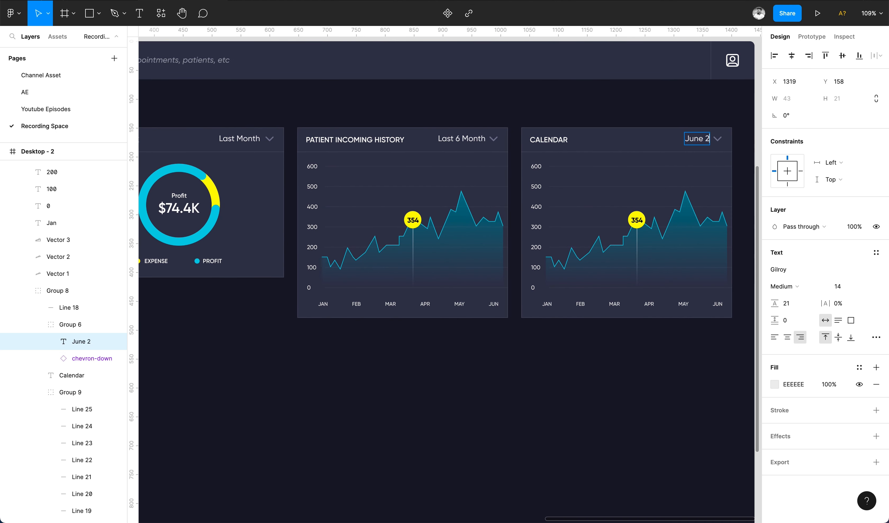
{"action": "left_click", "coordinate": [644, 110]}
Delete the chart, gridlines and axis labels from the calendar card.
{"action": "left_click_drag", "start_coordinate": [742, 161], "coordinate": [560, 170]}
{"action": "left_click", "coordinate": [534, 309], "text": "shift"}
{"action": "key", "text": "BackSpace"}
{"action": "left_click", "coordinate": [541, 168], "text": "super"}
{"action": "left_click", "coordinate": [566, 179], "text": "shift"}
{"action": "key", "text": "BackSpace"}
Create an "S" day label under the calendar title and duplicate it into a row of seven labels.
{"action": "double_click", "coordinate": [550, 164]}
{"action": "key", "text": "super+d"}
{"action": "key", "text": "super+d"}
{"action": "key", "text": "super+d"}
{"action": "key", "text": "super+d"}
{"action": "key", "text": "super+d"}
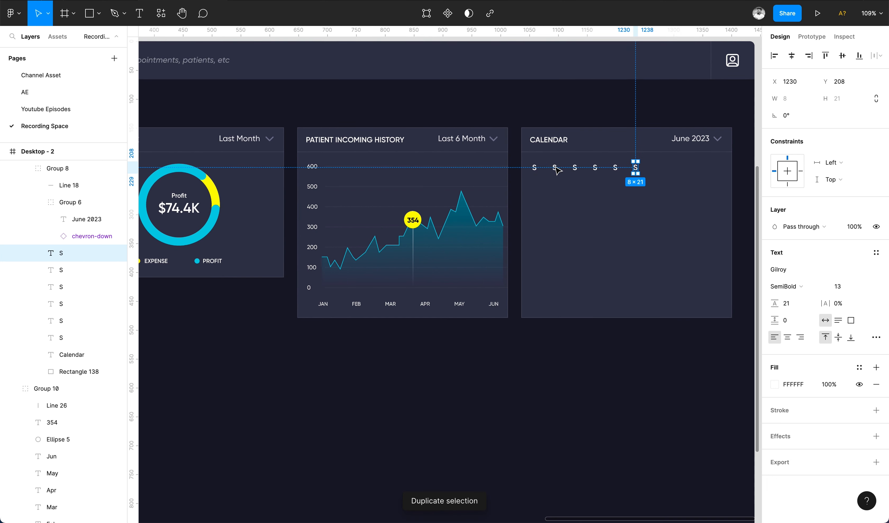
Edit the day labels to read S, M, T, W, T, F, S.
{"action": "double_click", "coordinate": [555, 168]}
{"action": "type", "text": "M"}
{"action": "double_click", "coordinate": [575, 167]}
{"action": "type", "text": "T"}
{"action": "double_click", "coordinate": [595, 167]}
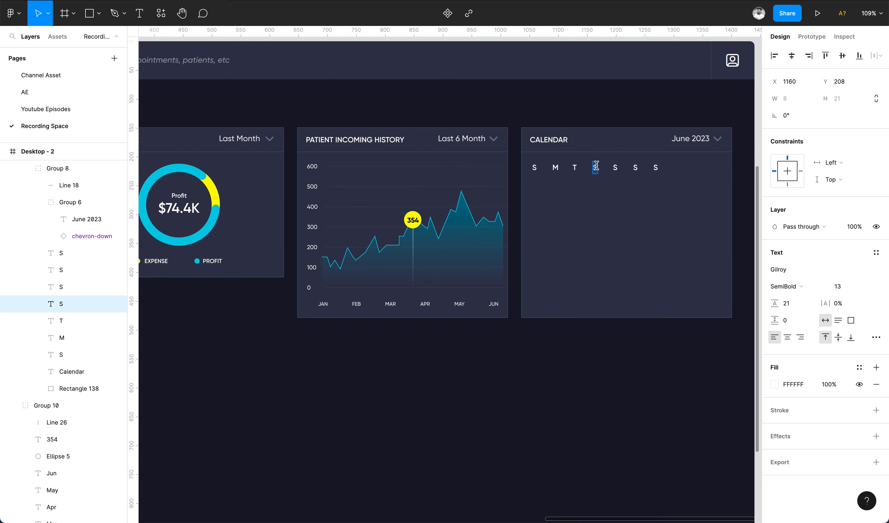
{"action": "double_click", "coordinate": [614, 167]}
{"action": "type", "text": "T"}
{"action": "double_click", "coordinate": [634, 170]}
{"action": "type", "text": "F"}
Move the last S to the card's right edge and distribute the seven day labels horizontally.
{"action": "left_click", "coordinate": [682, 209]}
{"action": "left_click_drag", "start_coordinate": [655, 168], "coordinate": [712, 171]}
{"action": "left_click", "coordinate": [635, 167], "text": "shift"}
{"action": "left_click", "coordinate": [615, 168], "text": "shift"}
{"action": "left_click", "coordinate": [596, 167], "text": "shift"}
{"action": "left_click", "coordinate": [574, 167], "text": "shift"}
{"action": "left_click", "coordinate": [555, 167], "text": "shift"}
{"action": "left_click", "coordinate": [534, 167], "text": "shift"}
{"action": "left_click", "coordinate": [879, 55]}
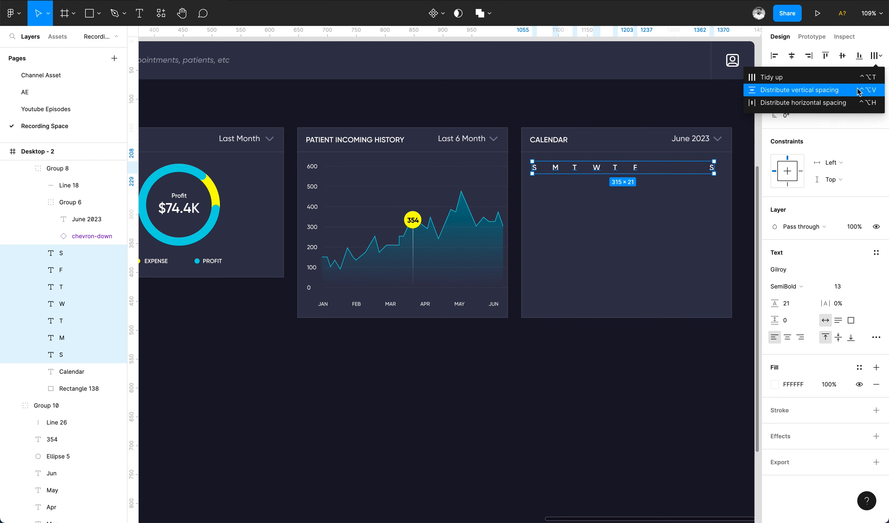
{"action": "left_click", "coordinate": [800, 99]}
Duplicate the weekday row downward into six more evenly spaced rows.
{"action": "left_click_drag", "start_coordinate": [596, 172], "coordinate": [597, 193]}
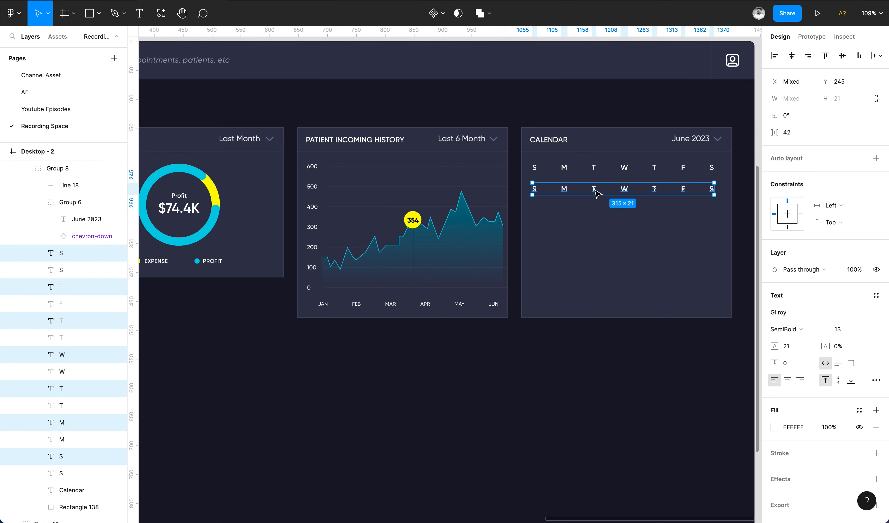
{"action": "key", "text": "super+d"}
{"action": "key", "text": "super+d"}
{"action": "key", "text": "super+d"}
{"action": "key", "text": "super+d"}
{"action": "key", "text": "super+d"}
Number the first date row 30, 31, 1 to 5 and start the second row with 6, 7, 8.
{"action": "left_click", "coordinate": [533, 190]}
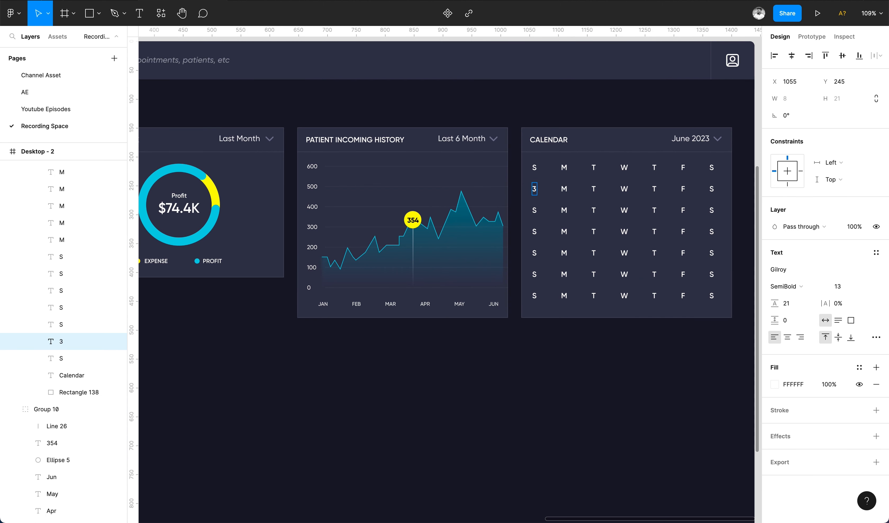
{"action": "double_click", "coordinate": [564, 189]}
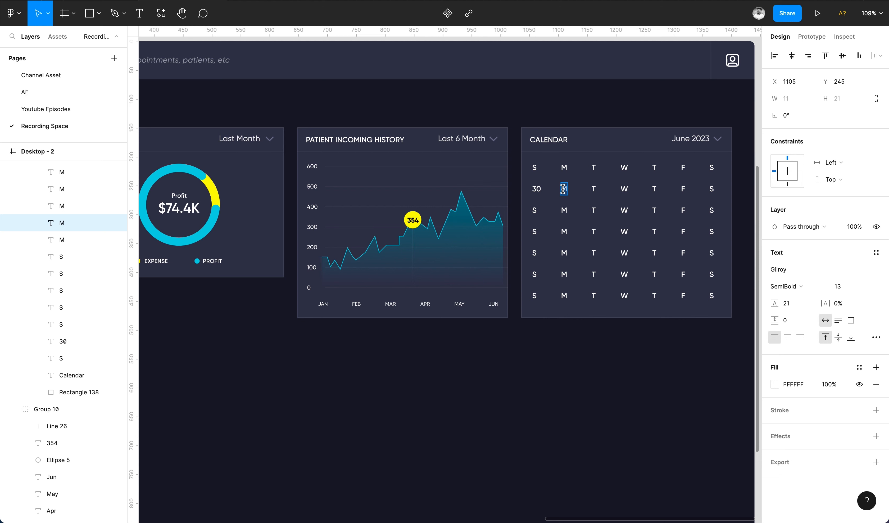
{"action": "type", "text": "31"}
{"action": "double_click", "coordinate": [592, 188]}
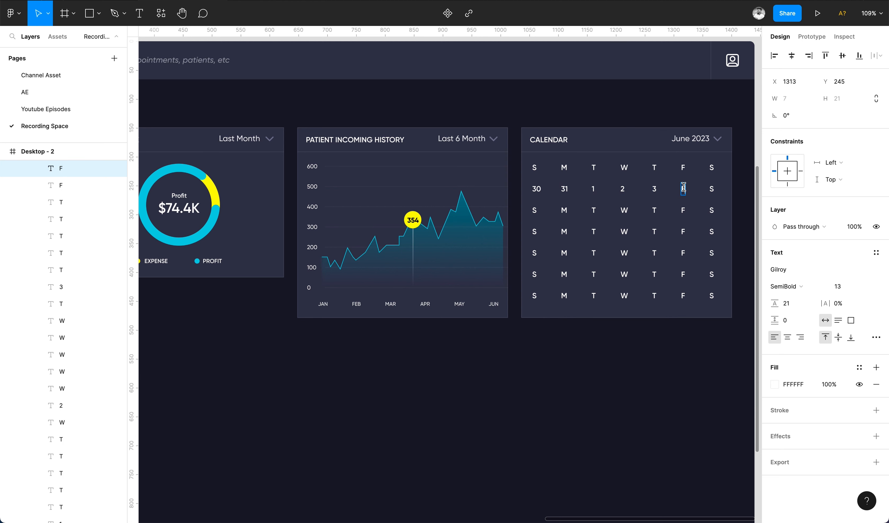
{"action": "double_click", "coordinate": [534, 210]}
{"action": "type", "text": "6"}
{"action": "double_click", "coordinate": [564, 210]}
{"action": "type", "text": "7"}
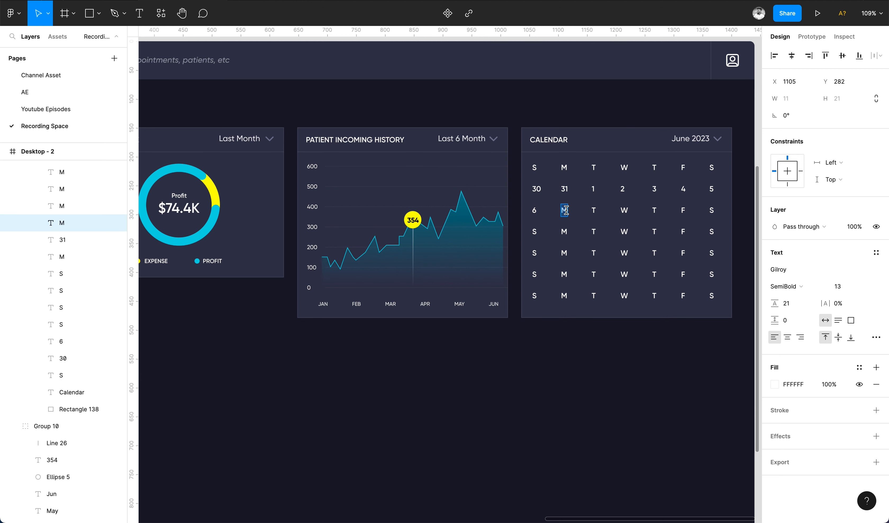
{"action": "scroll", "coordinate": [566, 211], "scroll_direction": "up", "scroll_amount": 5}
{"action": "double_click", "coordinate": [462, 224]}
{"action": "type", "text": "8"}
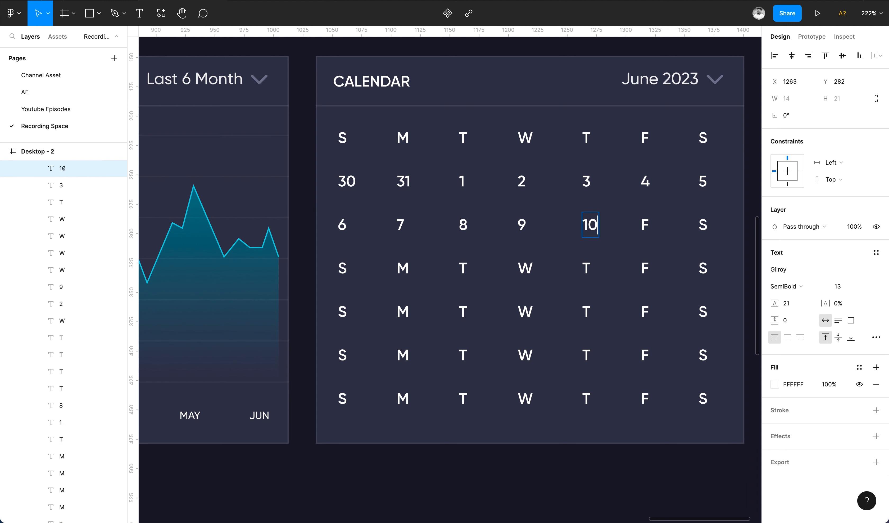
Fill in the dates 9 through 25 across the second, third and fourth rows.
{"action": "double_click", "coordinate": [342, 267]}
{"action": "type", "text": "13"}
{"action": "double_click", "coordinate": [402, 267]}
{"action": "type", "text": "14"}
{"action": "double_click", "coordinate": [463, 268]}
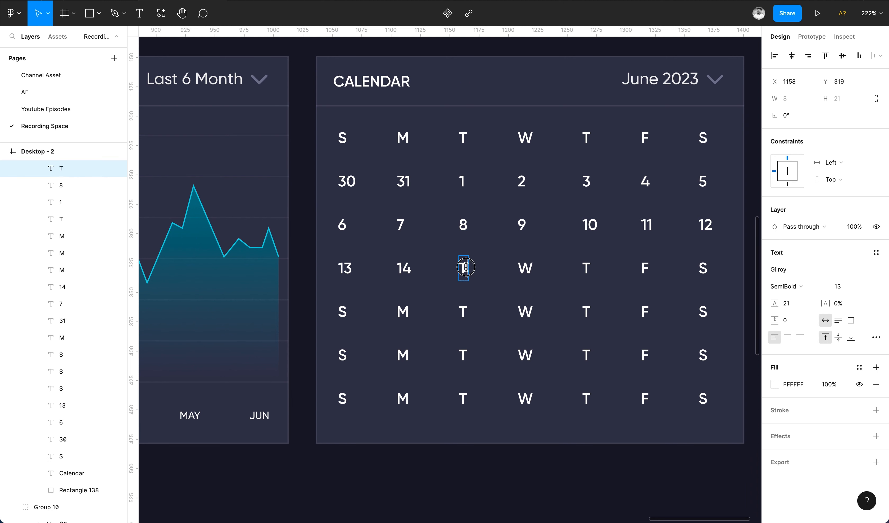
{"action": "type", "text": "16"}
{"action": "double_click", "coordinate": [589, 268]}
{"action": "type", "text": "119"}
{"action": "double_click", "coordinate": [342, 312]}
{"action": "type", "text": "20"}
{"action": "double_click", "coordinate": [403, 311]}
{"action": "type", "text": "21"}
{"action": "double_click", "coordinate": [463, 311]}
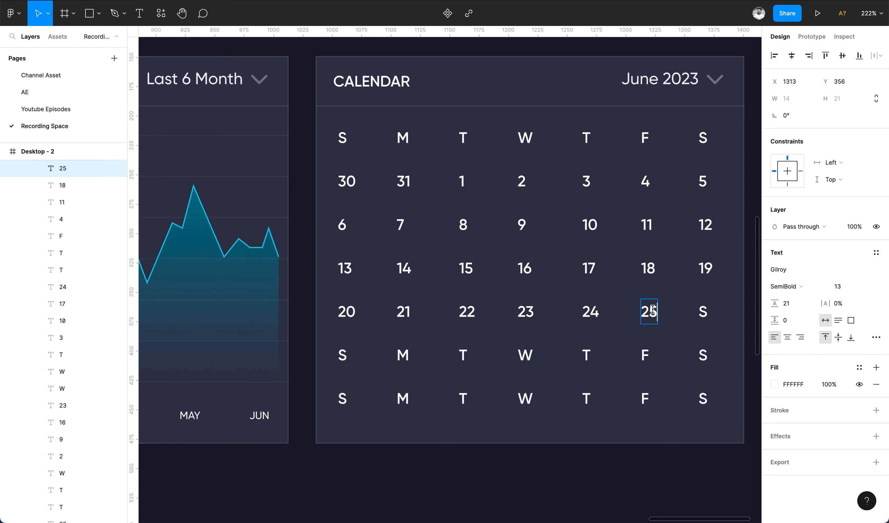
Fill in the dates 26 through 30 to complete the fourth row and start the fifth.
{"action": "double_click", "coordinate": [342, 355]}
{"action": "type", "text": "27"}
{"action": "double_click", "coordinate": [402, 355]}
{"action": "type", "text": "28"}
{"action": "double_click", "coordinate": [463, 355]}
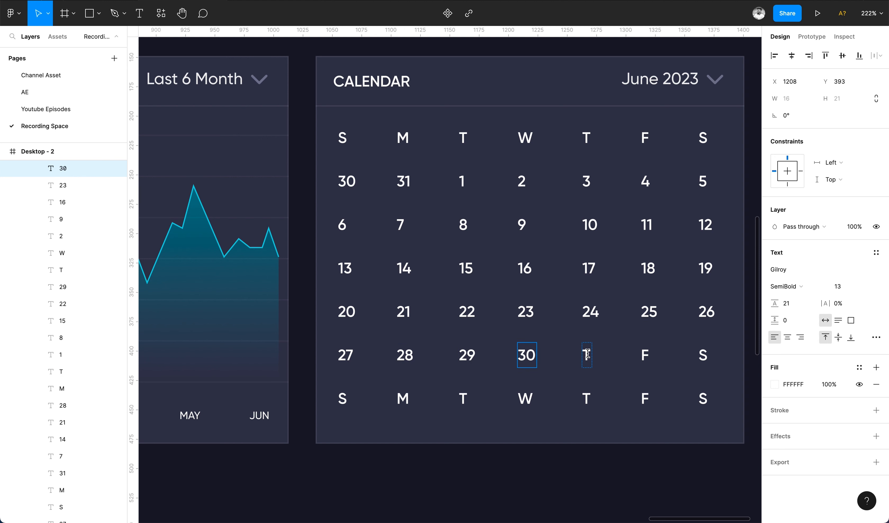
Change the first row's leading dates to 29 and 30.
{"action": "double_click", "coordinate": [403, 180]}
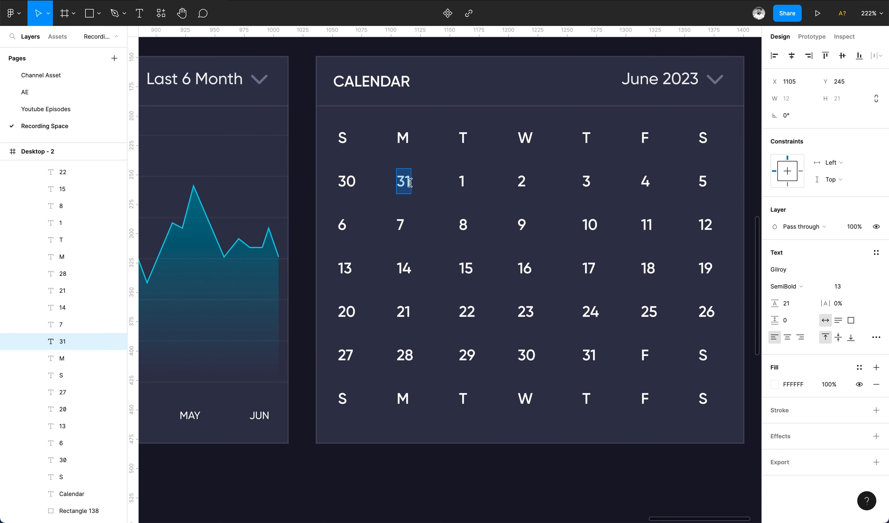
{"action": "type", "text": "30"}
{"action": "double_click", "coordinate": [347, 180]}
Finish the fifth row with 31, 1, 2 and fill the last row with dates 3 to 9.
{"action": "scroll", "coordinate": [646, 353], "scroll_direction": "down", "scroll_amount": 4}
{"action": "double_click", "coordinate": [645, 354]}
{"action": "type", "text": "1"}
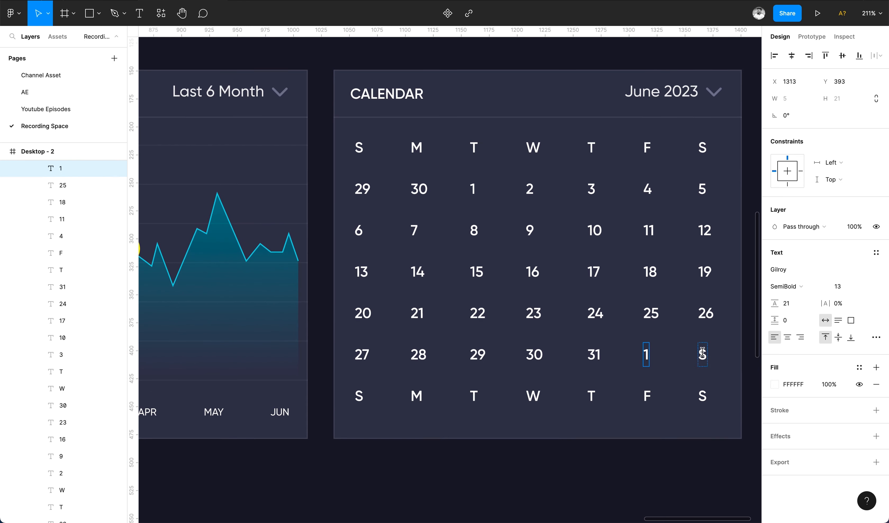
{"action": "double_click", "coordinate": [701, 354]}
{"action": "type", "text": "2"}
{"action": "double_click", "coordinate": [359, 396]}
{"action": "type", "text": "3"}
{"action": "double_click", "coordinate": [417, 395]}
{"action": "type", "text": "4"}
{"action": "double_click", "coordinate": [473, 395]}
{"action": "type", "text": "5"}
{"action": "double_click", "coordinate": [533, 395]}
{"action": "type", "text": "6"}
{"action": "double_click", "coordinate": [591, 395]}
{"action": "type", "text": "7"}
{"action": "type", "text": "9"}
Apply the Sub text color style to the next month's trailing dates 1 to 9.
{"action": "double_click", "coordinate": [534, 311]}
{"action": "scroll", "coordinate": [539, 308], "scroll_direction": "down", "scroll_amount": 5}
{"action": "left_click", "coordinate": [596, 341]}
{"action": "scroll", "coordinate": [596, 337], "scroll_direction": "up", "scroll_amount": 3}
{"action": "left_click_drag", "start_coordinate": [630, 309], "coordinate": [544, 341]}
{"action": "left_click_drag", "start_coordinate": [378, 398], "coordinate": [392, 362]}
{"action": "left_click_drag", "start_coordinate": [631, 333], "coordinate": [390, 348]}
{"action": "left_click", "coordinate": [406, 351], "text": "shift"}
{"action": "left_click", "coordinate": [860, 368]}
{"action": "left_click", "coordinate": [850, 376]}
{"action": "left_click", "coordinate": [584, 312]}
{"action": "left_click", "coordinate": [553, 312], "text": "shift"}
{"action": "left_click", "coordinate": [862, 411]}
{"action": "left_click", "coordinate": [849, 419]}
Apply the Sub text color style to the leading dates 29 and 30.
{"action": "left_click", "coordinate": [399, 223]}
{"action": "left_click", "coordinate": [428, 221], "text": "shift"}
{"action": "left_click", "coordinate": [859, 410]}
{"action": "left_click", "coordinate": [849, 419]}
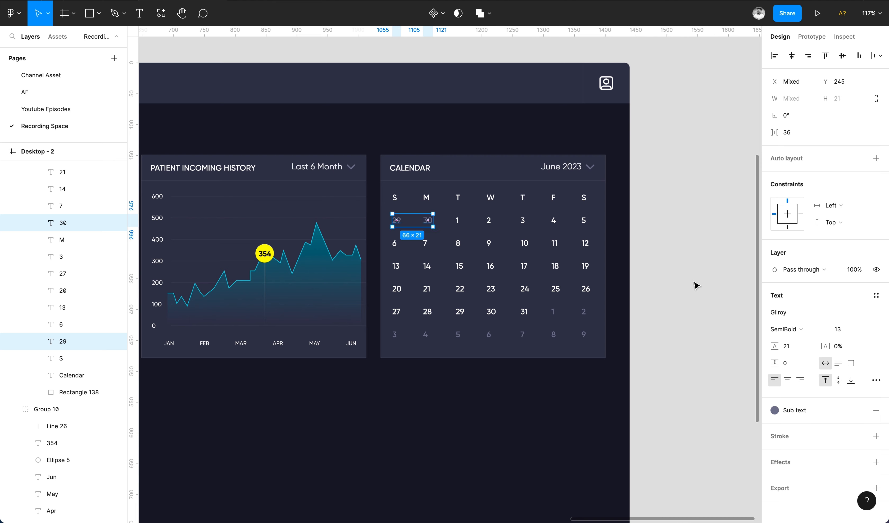
Apply the Sub text color style to both S weekend headings.
{"action": "left_click", "coordinate": [695, 283]}
{"action": "left_click", "coordinate": [584, 197], "text": "super"}
{"action": "left_click", "coordinate": [395, 196], "text": "shift"}
{"action": "left_click", "coordinate": [859, 410]}
{"action": "left_click", "coordinate": [850, 418]}
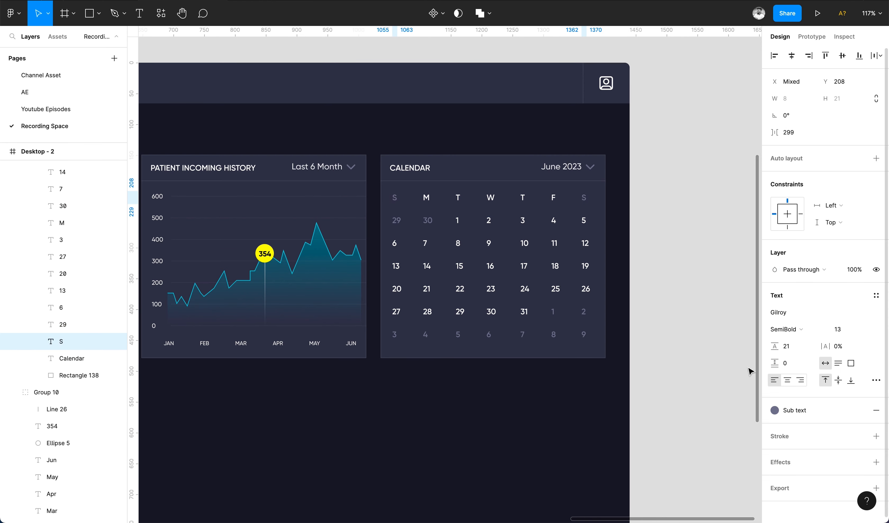
{"action": "left_click", "coordinate": [713, 325]}
{"action": "scroll", "coordinate": [540, 255], "scroll_direction": "up", "scroll_amount": 5}
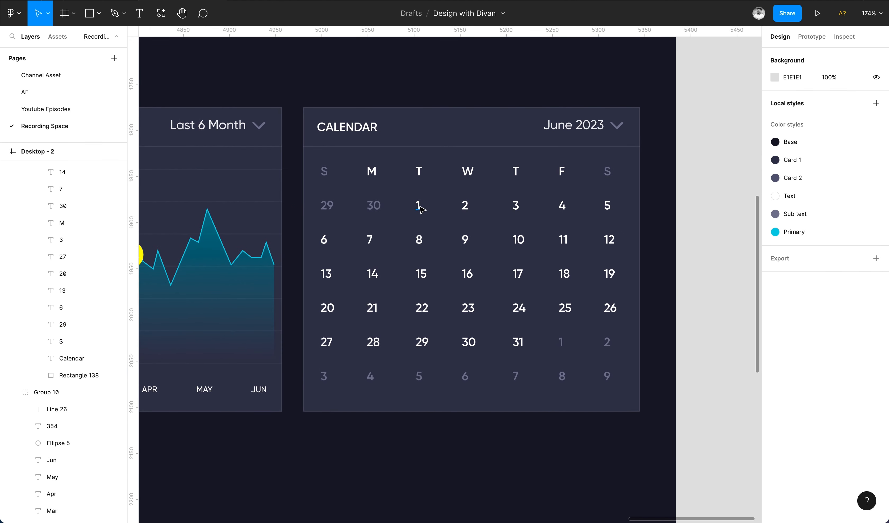
Apply the Sub text color style to the past dates 1 through 8 in the calendar.
{"action": "left_click", "coordinate": [419, 207], "text": "super"}
{"action": "left_click", "coordinate": [465, 207], "text": "shift"}
{"action": "left_click", "coordinate": [517, 207], "text": "shift"}
{"action": "left_click", "coordinate": [562, 208], "text": "shift"}
{"action": "left_click", "coordinate": [604, 214], "text": "shift"}
{"action": "left_click", "coordinate": [604, 214], "text": "shift"}
{"action": "left_click", "coordinate": [607, 207], "text": "shift"}
{"action": "left_click", "coordinate": [324, 241], "text": "shift"}
{"action": "left_click", "coordinate": [371, 245], "text": "shift"}
{"action": "left_click", "coordinate": [419, 242], "text": "shift"}
{"action": "left_click", "coordinate": [859, 368]}
{"action": "left_click", "coordinate": [867, 376]}
{"action": "key", "text": "super+z"}
{"action": "left_click", "coordinate": [860, 368]}
{"action": "left_click", "coordinate": [865, 377]}
{"action": "key", "text": "super+z"}
{"action": "left_click", "coordinate": [859, 368]}
{"action": "left_click", "coordinate": [850, 375]}
{"action": "left_click", "coordinate": [717, 338]}
Place a 30×30 circle filled with the Primary color style behind date 9 to mark today.
{"action": "scroll", "coordinate": [448, 217], "scroll_direction": "up", "scroll_amount": 5}
{"action": "key", "text": "o"}
{"action": "left_click_drag", "start_coordinate": [466, 243], "coordinate": [497, 273]}
{"action": "key", "text": "super+["}
{"action": "key", "text": "super+["}
{"action": "key", "text": "BackSpace"}
{"action": "key", "text": "o"}
{"action": "key", "text": "super+z"}
{"action": "key", "text": "super+z"}
{"action": "key", "text": "super+z"}
{"action": "key", "text": "v"}
{"action": "key", "text": "super+z"}
{"action": "left_click", "coordinate": [493, 246], "text": "super"}
{"action": "key", "text": "super+v"}
{"action": "left_click_drag", "start_coordinate": [483, 458], "coordinate": [475, 250]}
{"action": "left_click", "coordinate": [859, 253]}
{"action": "left_click", "coordinate": [870, 316]}
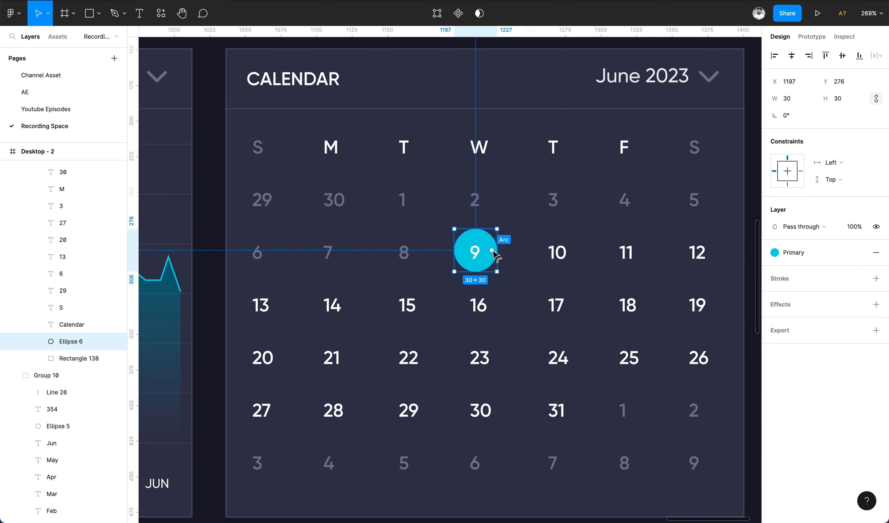
Draw a small 3 px event dot under date 10 and copy it under dates 11, 18 and 17.
{"action": "scroll", "coordinate": [492, 252], "scroll_direction": "down", "scroll_amount": 5}
{"action": "scroll", "coordinate": [528, 255], "scroll_direction": "up", "scroll_amount": 5}
{"action": "key", "text": "o"}
{"action": "scroll", "coordinate": [520, 264], "scroll_direction": "up", "scroll_amount": 5}
{"action": "mouse_move", "coordinate": [502, 267]}
{"action": "left_mouse_down"}
{"action": "mouse_move", "coordinate": [513, 277]}
{"action": "mouse_move", "coordinate": [677, 272]}
{"action": "left_mouse_up"}
{"action": "left_click_drag", "start_coordinate": [677, 272], "coordinate": [677, 401]}
{"action": "left_click_drag", "start_coordinate": [677, 401], "coordinate": [506, 401]}
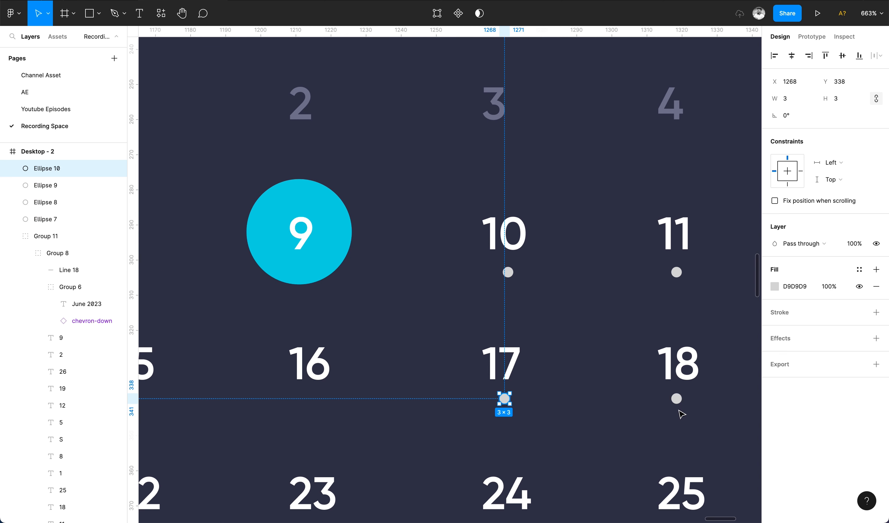
{"action": "left_click", "coordinate": [679, 402], "text": "shift"}
{"action": "key", "text": "Right"}
Add more event dots under dates 22, 23, 28 and 29.
{"action": "scroll", "coordinate": [680, 404], "scroll_direction": "down", "scroll_amount": 5}
{"action": "left_click_drag", "start_coordinate": [594, 278], "coordinate": [279, 412]}
{"action": "left_click", "coordinate": [283, 416]}
{"action": "left_click", "coordinate": [286, 413]}
Center-align each weekday column's heading, dates and dots horizontally.
{"action": "scroll", "coordinate": [289, 412], "scroll_direction": "down", "scroll_amount": 5}
{"action": "left_click_drag", "start_coordinate": [348, 447], "coordinate": [363, 154]}
{"action": "left_click", "coordinate": [380, 154], "text": "shift"}
{"action": "left_click", "coordinate": [790, 55]}
{"action": "left_click_drag", "start_coordinate": [446, 405], "coordinate": [475, 145]}
{"action": "left_click", "coordinate": [789, 56]}
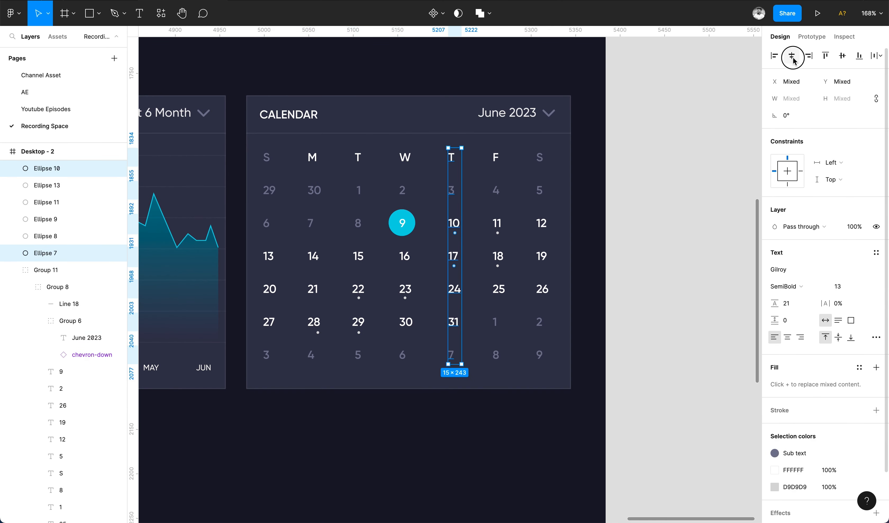
{"action": "left_click_drag", "start_coordinate": [486, 398], "coordinate": [506, 170]}
{"action": "left_click", "coordinate": [789, 56]}
{"action": "left_click_drag", "start_coordinate": [535, 390], "coordinate": [547, 160]}
{"action": "left_click", "coordinate": [789, 56]}
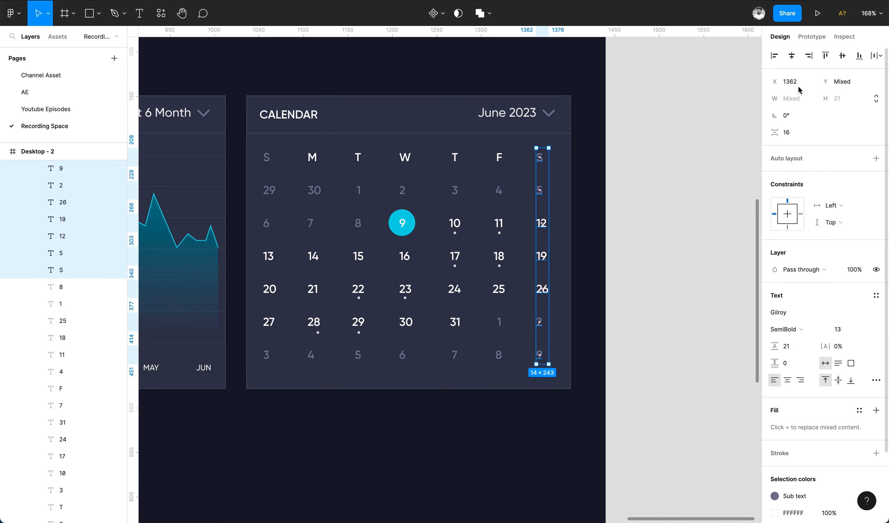
{"action": "left_click_drag", "start_coordinate": [260, 409], "coordinate": [279, 153]}
{"action": "left_click", "coordinate": [791, 55]}
{"action": "left_click_drag", "start_coordinate": [301, 410], "coordinate": [328, 145]}
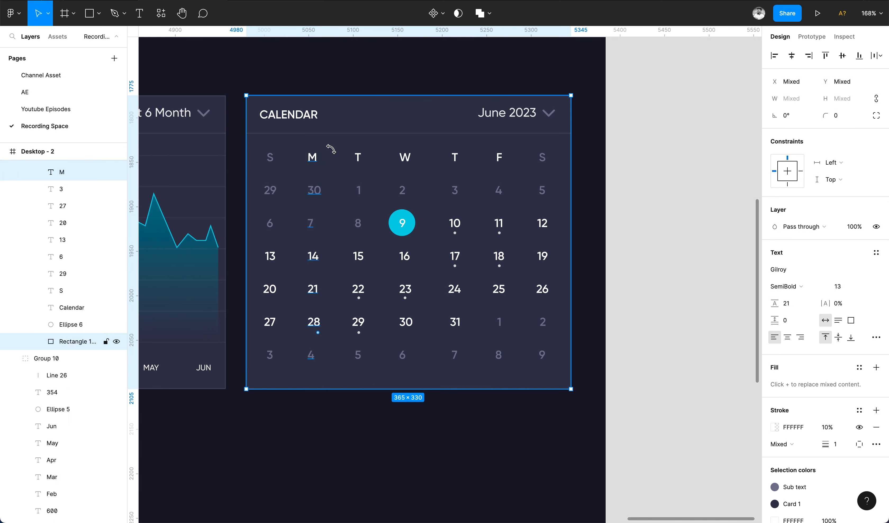
{"action": "left_click", "coordinate": [328, 147], "text": "shift"}
{"action": "left_click", "coordinate": [791, 55]}
{"action": "left_click_drag", "start_coordinate": [346, 413], "coordinate": [366, 154]}
{"action": "left_click", "coordinate": [792, 56]}
{"action": "key", "text": "super+z"}
Select all the event dots and apply the Primary color style to them.
{"action": "left_click", "coordinate": [478, 205], "text": "shift"}
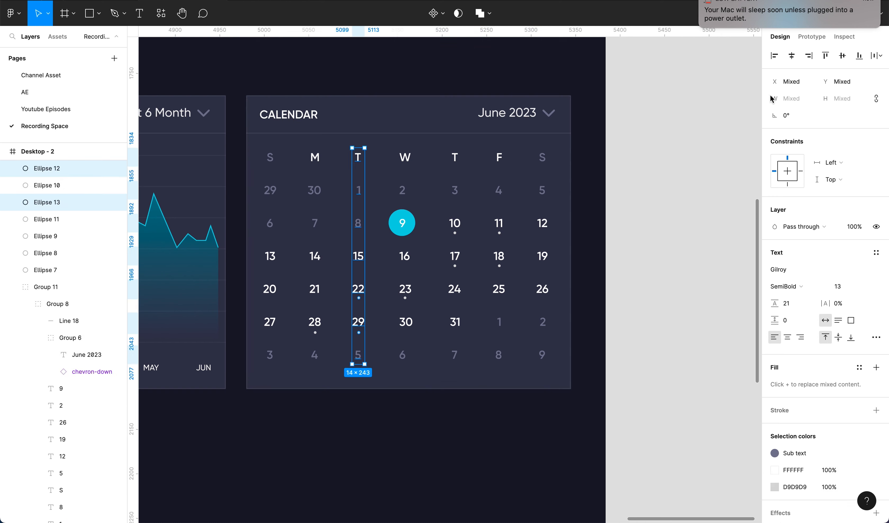
{"action": "left_click", "coordinate": [374, 455]}
{"action": "left_click", "coordinate": [358, 297]}
{"action": "left_click", "coordinate": [405, 298], "text": "shift"}
{"action": "left_click", "coordinate": [455, 266], "text": "shift"}
{"action": "left_click", "coordinate": [499, 266], "text": "shift"}
{"action": "left_click", "coordinate": [499, 233], "text": "shift"}
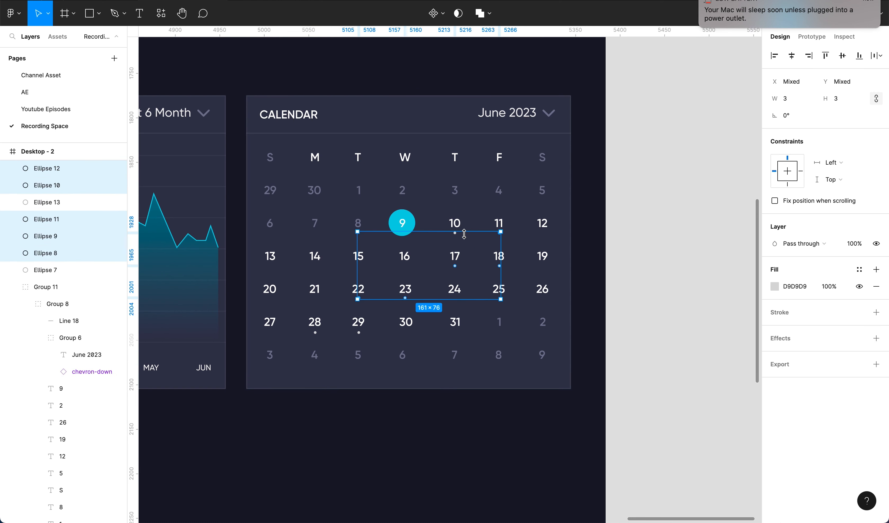
{"action": "scroll", "coordinate": [454, 234], "scroll_direction": "up", "scroll_amount": 5}
{"action": "left_click", "coordinate": [459, 229], "text": "shift"}
{"action": "left_click", "coordinate": [208, 490], "text": "shift"}
{"action": "scroll", "coordinate": [324, 403], "scroll_direction": "left", "scroll_amount": 6}
{"action": "scroll", "coordinate": [323, 403], "scroll_direction": "down", "scroll_amount": 1}
{"action": "left_click", "coordinate": [374, 439], "text": "shift"}
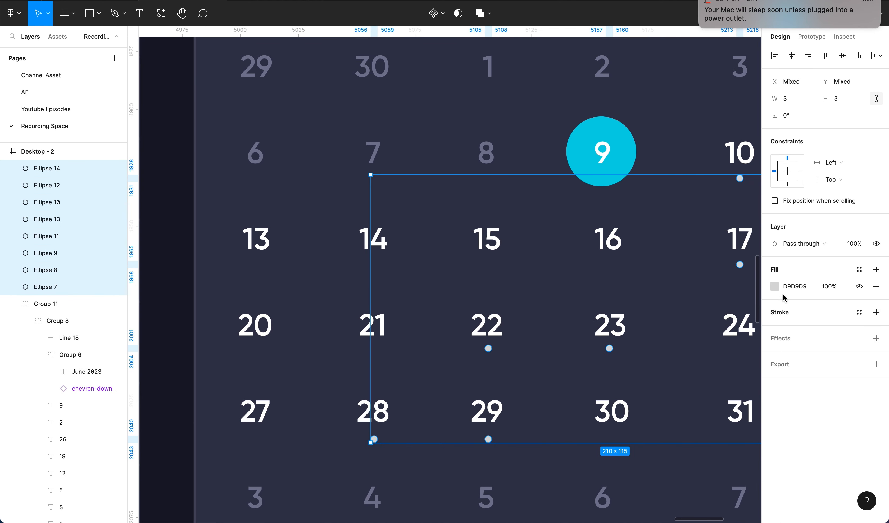
{"action": "left_click", "coordinate": [859, 270]}
{"action": "left_click", "coordinate": [779, 329]}
{"action": "scroll", "coordinate": [721, 320], "scroll_direction": "down", "scroll_amount": 5}
{"action": "left_click", "coordinate": [660, 212]}
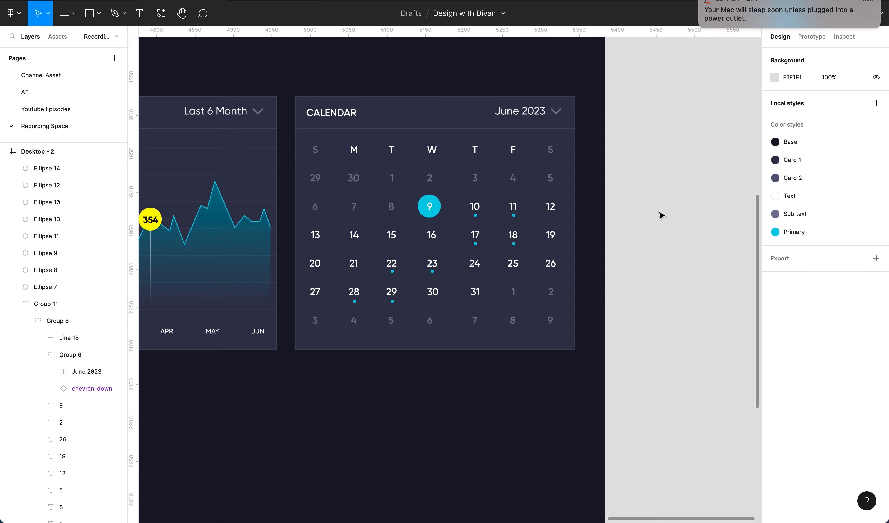
Zoom out to review the whole dashboard layout.
{"action": "scroll", "coordinate": [660, 212], "scroll_direction": "down", "scroll_amount": 3}
{"action": "left_click", "coordinate": [600, 211], "text": "super"}
{"action": "scroll", "coordinate": [600, 211], "scroll_direction": "up", "scroll_amount": 3}
{"action": "scroll", "coordinate": [676, 201], "scroll_direction": "down", "scroll_amount": 3}
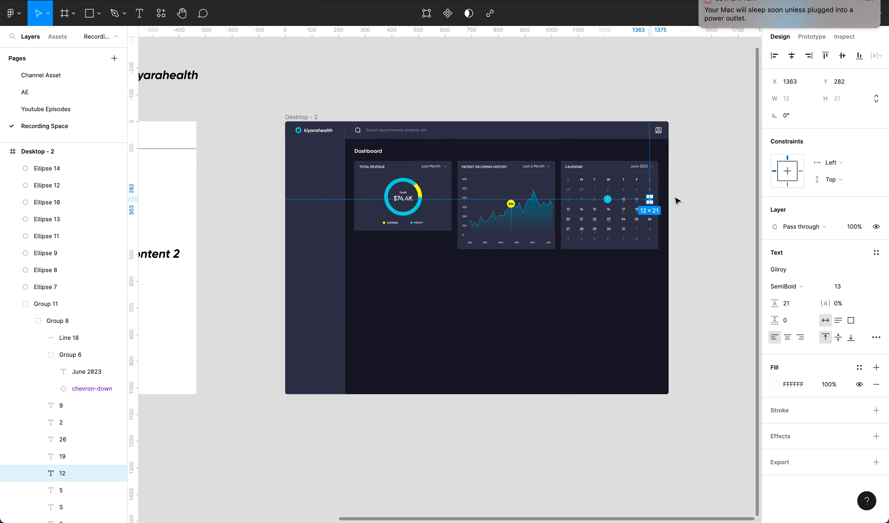
{"action": "left_click", "coordinate": [700, 1]}
{"action": "left_click", "coordinate": [679, 87]}
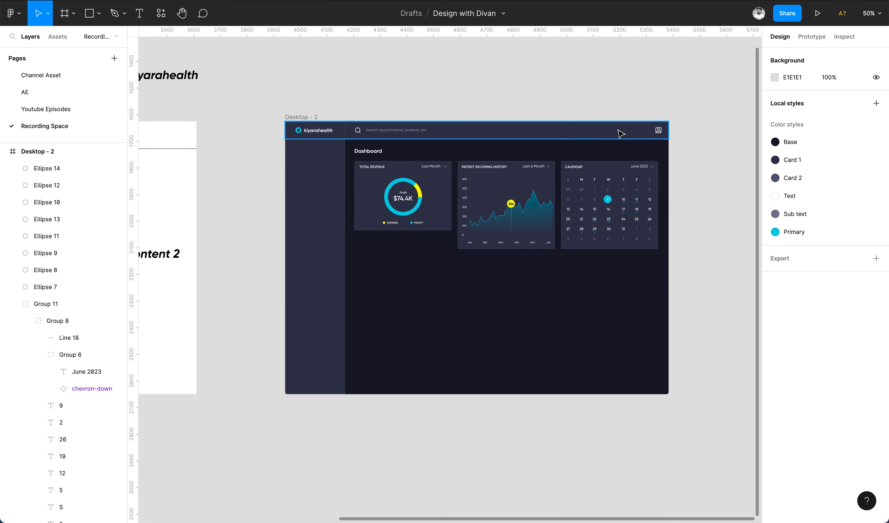
{"action": "scroll", "coordinate": [619, 132], "scroll_direction": "up", "scroll_amount": 3}
{"action": "left_click", "coordinate": [556, 197]}
{"action": "scroll", "coordinate": [556, 197], "scroll_direction": "right", "scroll_amount": 2}
{"action": "scroll", "coordinate": [556, 197], "scroll_direction": "up", "scroll_amount": 3}
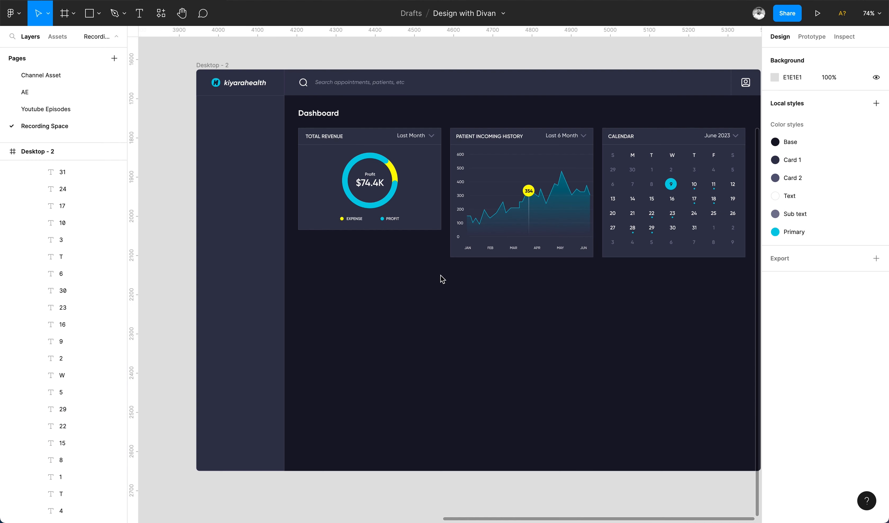
{"action": "scroll", "coordinate": [442, 278], "scroll_direction": "up", "scroll_amount": 3}
Duplicate the Total Revenue card below itself and retitle the copy RE-BOOKING RATE.
{"action": "left_click_drag", "start_coordinate": [361, 122], "coordinate": [362, 283]}
{"action": "double_click", "coordinate": [281, 255]}
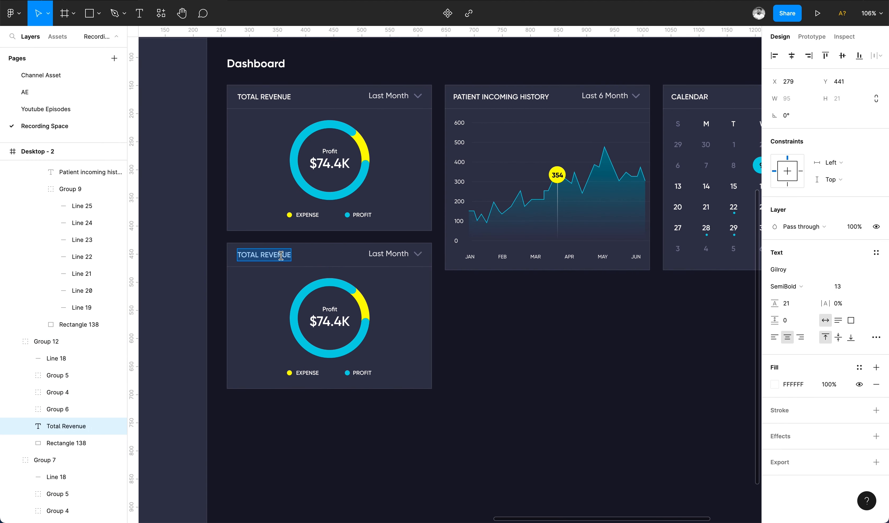
{"action": "left_click", "coordinate": [535, 342]}
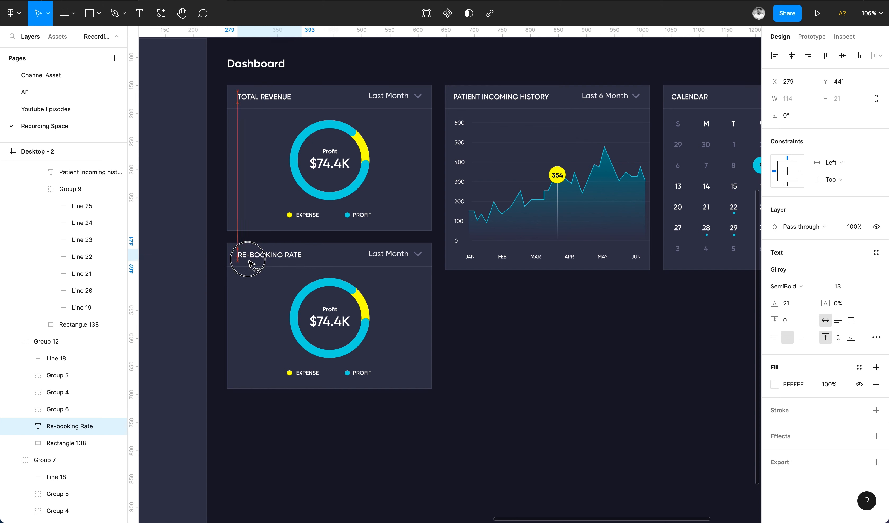
Delete the donut chart and legend from the new card and change its dropdown label to Last 6 months.
{"action": "left_click", "coordinate": [339, 321]}
{"action": "key", "text": "Delete"}
{"action": "left_click", "coordinate": [358, 370]}
{"action": "key", "text": "Delete"}
{"action": "double_click", "coordinate": [395, 254]}
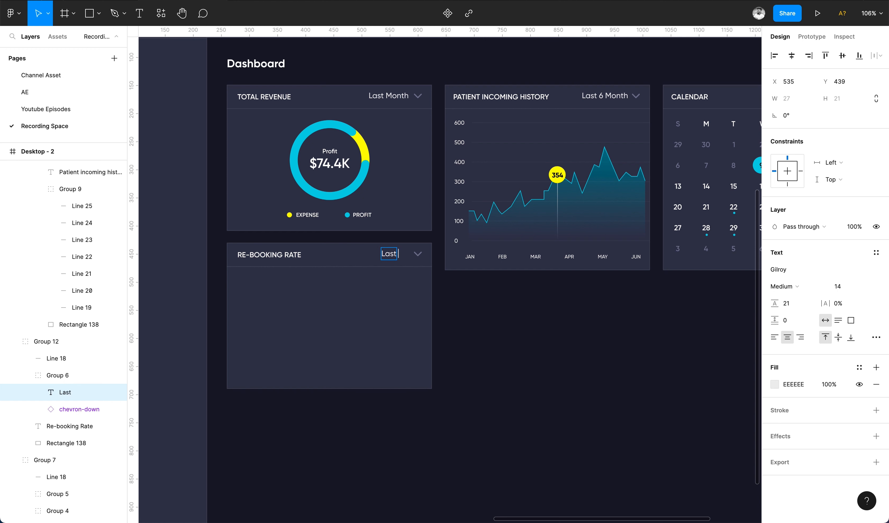
{"action": "left_click", "coordinate": [510, 338]}
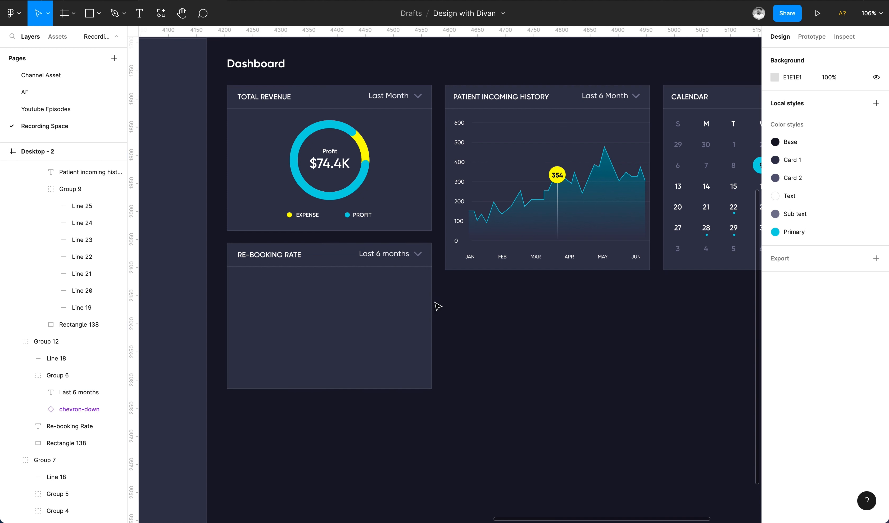
Copy the line chart's month labels to the bottom of the Re-booking Rate card.
{"action": "left_click", "coordinate": [470, 257], "text": "super"}
{"action": "left_click", "coordinate": [502, 256], "text": "shift+super"}
{"action": "left_click", "coordinate": [535, 257], "text": "shift+super"}
{"action": "left_click", "coordinate": [569, 257], "text": "shift+super"}
{"action": "left_click", "coordinate": [603, 257], "text": "shift+super"}
{"action": "left_click", "coordinate": [642, 259], "text": "shift+super"}
{"action": "left_click", "coordinate": [636, 257], "text": "shift+super"}
{"action": "left_click", "coordinate": [620, 259], "text": "shift+super"}
{"action": "left_click_drag", "start_coordinate": [599, 258], "coordinate": [377, 378]}
{"action": "scroll", "coordinate": [377, 378], "scroll_direction": "down", "scroll_amount": 1}
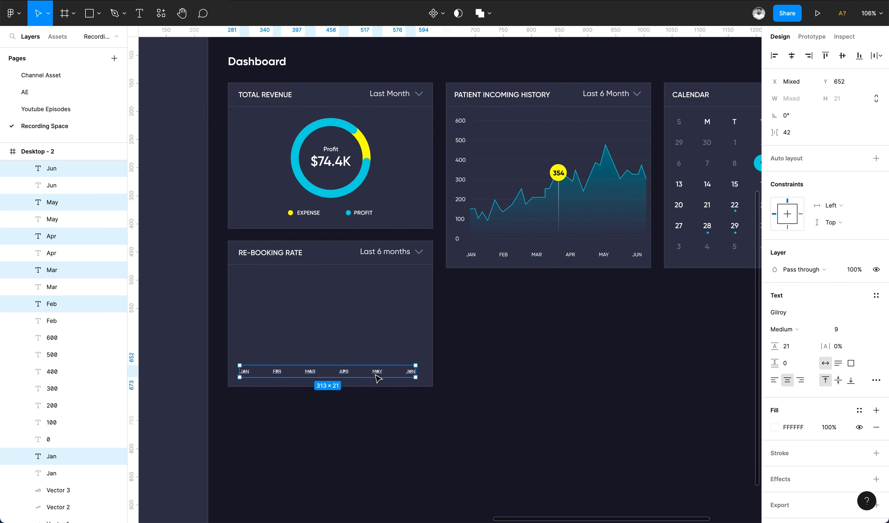
Rename the copied month labels to Dec, Jan, Feb, Mar, Apr and May.
{"action": "scroll", "coordinate": [377, 378], "scroll_direction": "left", "scroll_amount": 2}
{"action": "scroll", "coordinate": [377, 378], "scroll_direction": "down", "scroll_amount": 1}
{"action": "double_click", "coordinate": [285, 360]}
{"action": "double_click", "coordinate": [315, 359]}
{"action": "type", "text": "Jan"}
{"action": "double_click", "coordinate": [348, 359]}
{"action": "type", "text": "Feb"}
{"action": "double_click", "coordinate": [382, 358]}
{"action": "double_click", "coordinate": [415, 360]}
{"action": "type", "text": "Apr"}
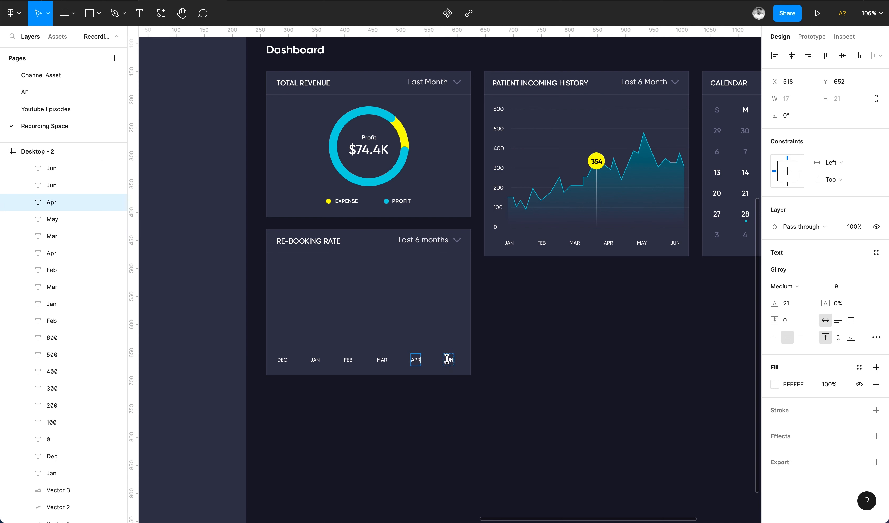
{"action": "double_click", "coordinate": [449, 359]}
{"action": "type", "text": "May"}
{"action": "left_click", "coordinate": [511, 433]}
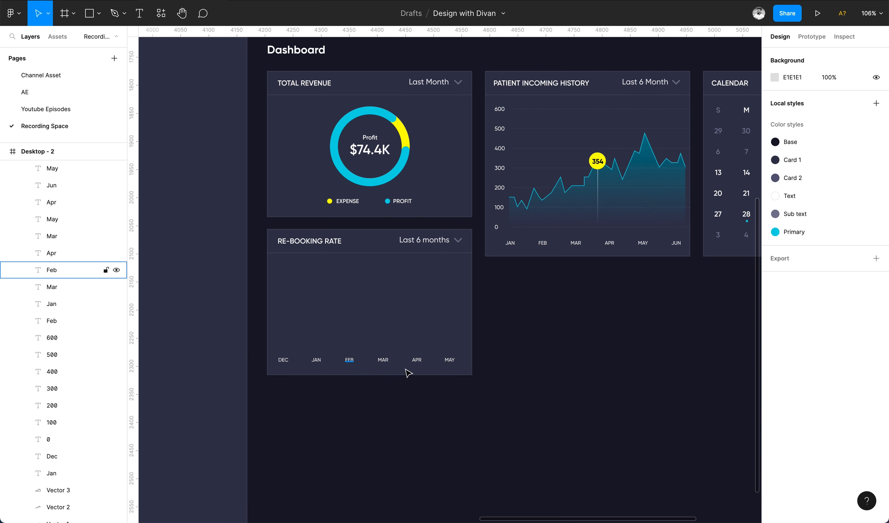
Reposition the month labels and distribute them evenly across the card.
{"action": "left_click_drag", "start_coordinate": [497, 353], "coordinate": [275, 372]}
{"action": "left_click", "coordinate": [325, 342], "text": "shift"}
{"action": "key", "text": "shift+Down"}
{"action": "key", "text": "shift+Right"}
{"action": "left_click", "coordinate": [290, 364]}
{"action": "key", "text": "shift+Right"}
{"action": "key", "text": "shift+Right"}
{"action": "key", "text": "shift+Right"}
{"action": "key", "text": "shift+Right"}
{"action": "left_click", "coordinate": [334, 341], "text": "shift"}
{"action": "left_click_drag", "start_coordinate": [507, 358], "coordinate": [284, 321]}
{"action": "left_click", "coordinate": [880, 55]}
{"action": "left_click", "coordinate": [815, 110]}
{"action": "left_click", "coordinate": [384, 381]}
Add a 0 value label at the left of the Re-booking Rate card and duplicate it into a column of five labels.
{"action": "double_click", "coordinate": [280, 346]}
{"action": "type", "text": "0"}
{"action": "left_click", "coordinate": [272, 337]}
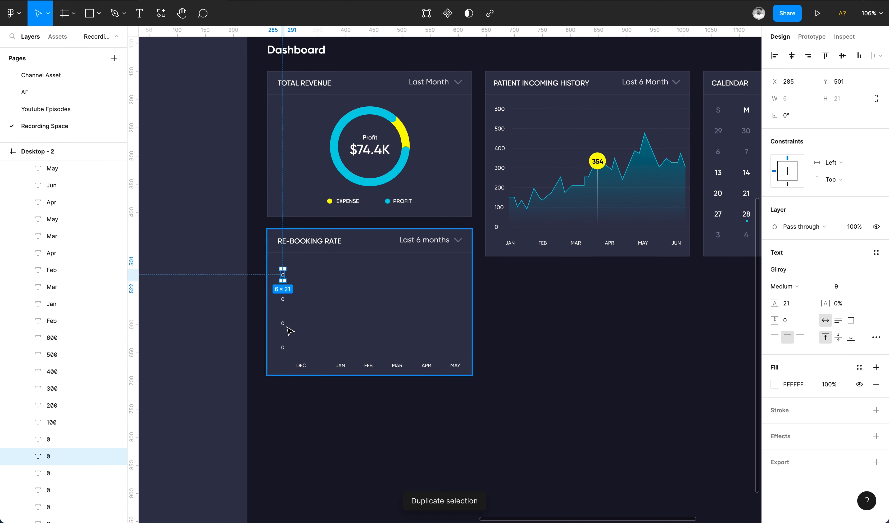
{"action": "key", "text": "super+d"}
{"action": "scroll", "coordinate": [283, 251], "scroll_direction": "up", "scroll_amount": 5}
{"action": "left_click_drag", "start_coordinate": [284, 251], "coordinate": [283, 280]}
{"action": "scroll", "coordinate": [285, 275], "scroll_direction": "down", "scroll_amount": 4}
{"action": "left_click", "coordinate": [283, 297], "text": "shift"}
{"action": "left_click", "coordinate": [283, 333], "text": "shift"}
{"action": "left_click", "coordinate": [283, 369], "text": "shift"}
{"action": "left_click", "coordinate": [282, 406], "text": "shift"}
Set the labels' line height to 8, distribute them with even vertical spacing and left-align their text.
{"action": "left_click", "coordinate": [789, 303]}
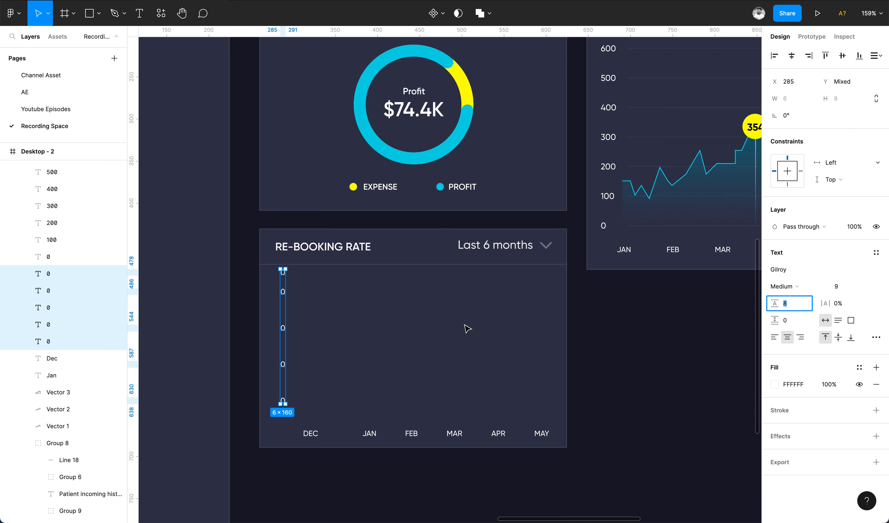
{"action": "left_click", "coordinate": [287, 277]}
{"action": "left_click", "coordinate": [283, 273]}
{"action": "key", "text": "shift+Down"}
{"action": "left_click", "coordinate": [283, 292], "text": "shift"}
{"action": "key", "text": "shift+Down"}
{"action": "left_click", "coordinate": [282, 328], "text": "shift"}
{"action": "left_click", "coordinate": [282, 364], "text": "shift"}
{"action": "left_click", "coordinate": [283, 400], "text": "shift"}
{"action": "left_click", "coordinate": [879, 56]}
{"action": "left_click", "coordinate": [844, 87]}
{"action": "scroll", "coordinate": [433, 191], "scroll_direction": "down", "scroll_amount": 5}
{"action": "left_click", "coordinate": [367, 291]}
{"action": "scroll", "coordinate": [373, 298], "scroll_direction": "up", "scroll_amount": 5}
{"action": "key", "text": "super+z"}
{"action": "left_click", "coordinate": [774, 379]}
Rename the axis labels from bottom to top as 0, 25%, 50%, 75% and 100%.
{"action": "double_click", "coordinate": [385, 288]}
{"action": "double_click", "coordinate": [384, 254]}
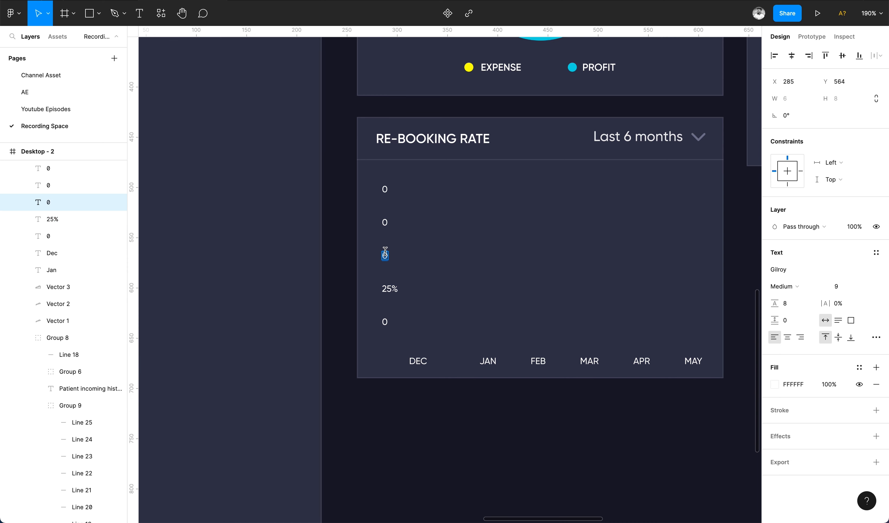
{"action": "double_click", "coordinate": [385, 222]}
{"action": "type", "text": "75%"}
{"action": "double_click", "coordinate": [385, 189]}
{"action": "type", "text": "100%"}
Select the five percentage labels and align them along their right edges.
{"action": "left_click", "coordinate": [440, 237]}
{"action": "left_click_drag", "start_coordinate": [318, 178], "coordinate": [418, 319]}
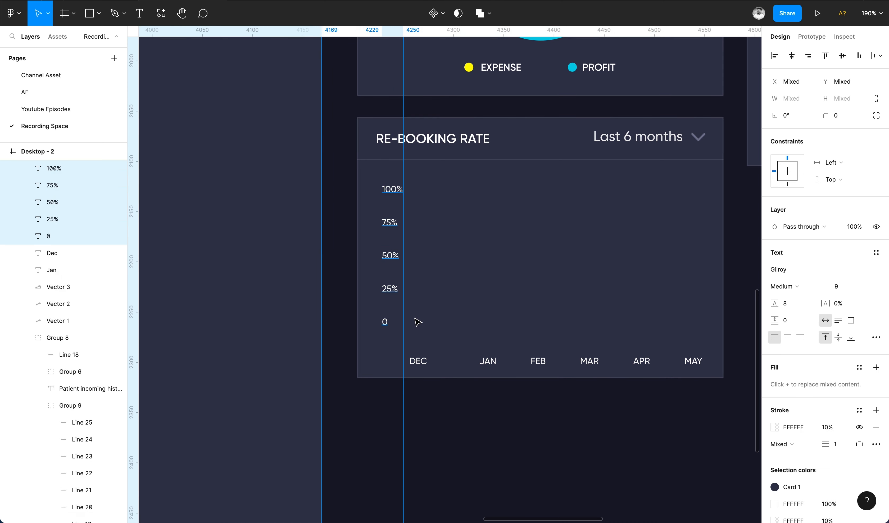
{"action": "left_click", "coordinate": [502, 315], "text": "shift"}
{"action": "scroll", "coordinate": [509, 316], "scroll_direction": "down", "scroll_amount": 5}
{"action": "left_click", "coordinate": [510, 316], "text": "shift"}
{"action": "key", "text": "super+z"}
{"action": "left_click", "coordinate": [402, 252], "text": "shift"}
{"action": "scroll", "coordinate": [443, 221], "scroll_direction": "up", "scroll_amount": 5}
{"action": "left_click", "coordinate": [808, 55]}
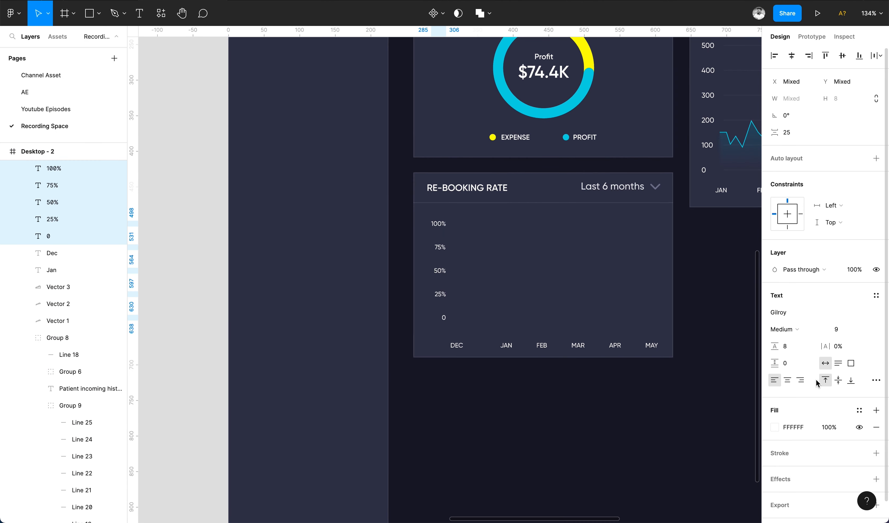
Distribute the six month labels with even horizontal spacing across the card.
{"action": "left_click", "coordinate": [458, 345]}
{"action": "left_click", "coordinate": [506, 346], "text": "shift"}
{"action": "left_click", "coordinate": [542, 346], "text": "shift"}
{"action": "left_click", "coordinate": [578, 346], "text": "shift"}
{"action": "left_click", "coordinate": [614, 345], "text": "shift"}
{"action": "left_click", "coordinate": [651, 345], "text": "shift"}
{"action": "left_click", "coordinate": [876, 55]}
{"action": "left_click", "coordinate": [798, 103]}
{"action": "scroll", "coordinate": [512, 261], "scroll_direction": "down", "scroll_amount": 3}
{"action": "scroll", "coordinate": [500, 391], "scroll_direction": "up", "scroll_amount": 3}
{"action": "key", "text": "Escape"}
Draw a narrow bar rectangle above Dec, rising from the 0 line to about the 75% line.
{"action": "key", "text": "r"}
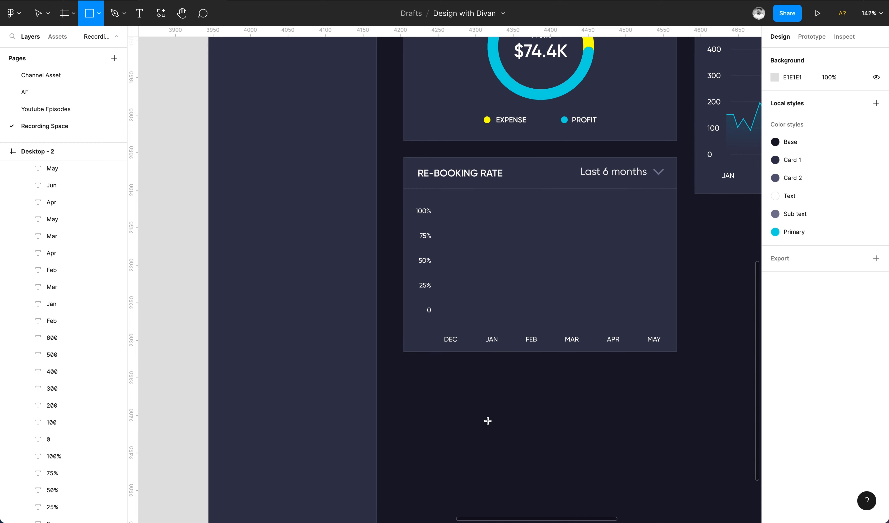
{"action": "left_click_drag", "start_coordinate": [443, 233], "coordinate": [466, 326]}
Redistribute the month labels evenly so they line up beneath the bar area.
{"action": "left_click", "coordinate": [456, 339]}
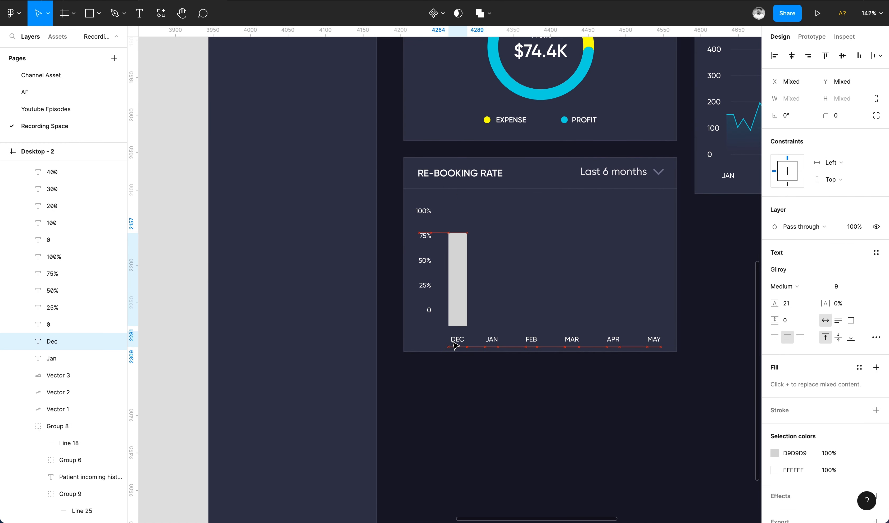
{"action": "left_click", "coordinate": [492, 338], "text": "shift"}
{"action": "left_click", "coordinate": [530, 339], "text": "shift"}
{"action": "left_click", "coordinate": [572, 338], "text": "shift"}
{"action": "left_click", "coordinate": [613, 338], "text": "shift"}
{"action": "left_click", "coordinate": [654, 338], "text": "shift"}
{"action": "left_click", "coordinate": [876, 55]}
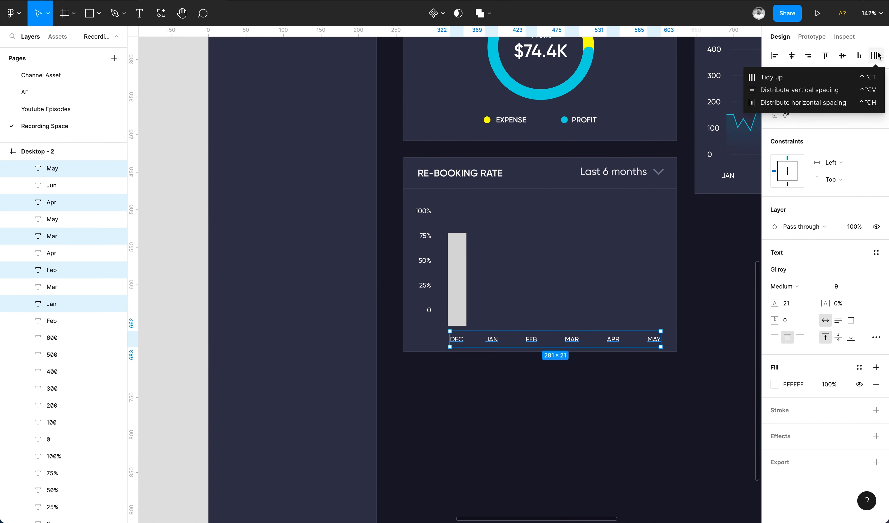
{"action": "left_click", "coordinate": [836, 102]}
Duplicate the bar into six bars and nudge each one to sit above its month label.
{"action": "left_click", "coordinate": [462, 301]}
{"action": "left_click_drag", "start_coordinate": [462, 301], "coordinate": [500, 301]}
{"action": "key", "text": "ctrl+d"}
{"action": "key", "text": "ctrl+d"}
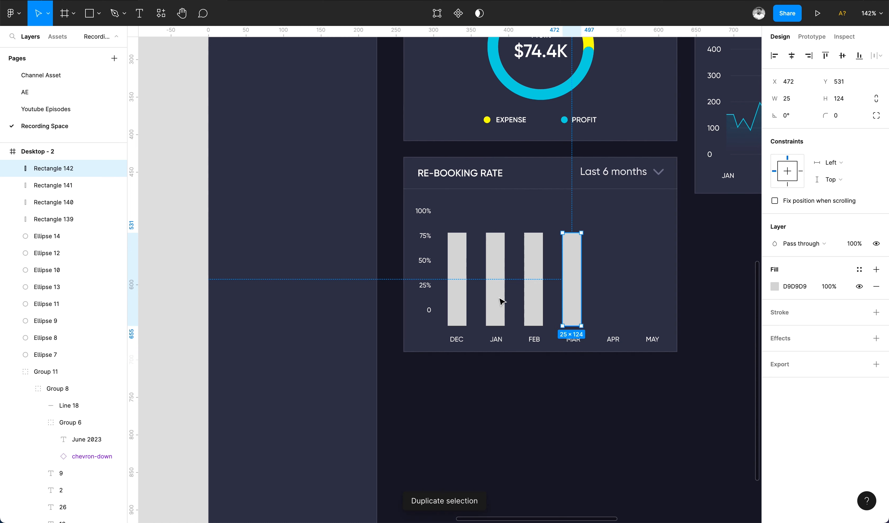
{"action": "key", "text": "ctrl+d"}
{"action": "key", "text": "ctrl+d"}
{"action": "key", "text": "Right"}
{"action": "key", "text": "Right"}
{"action": "left_click", "coordinate": [605, 278]}
{"action": "key", "text": "Right"}
{"action": "key", "text": "Right"}
{"action": "key", "text": "Right"}
{"action": "key", "text": "Right"}
{"action": "left_click", "coordinate": [575, 284]}
{"action": "key", "text": "Right"}
{"action": "key", "text": "Right"}
{"action": "left_click", "coordinate": [538, 293]}
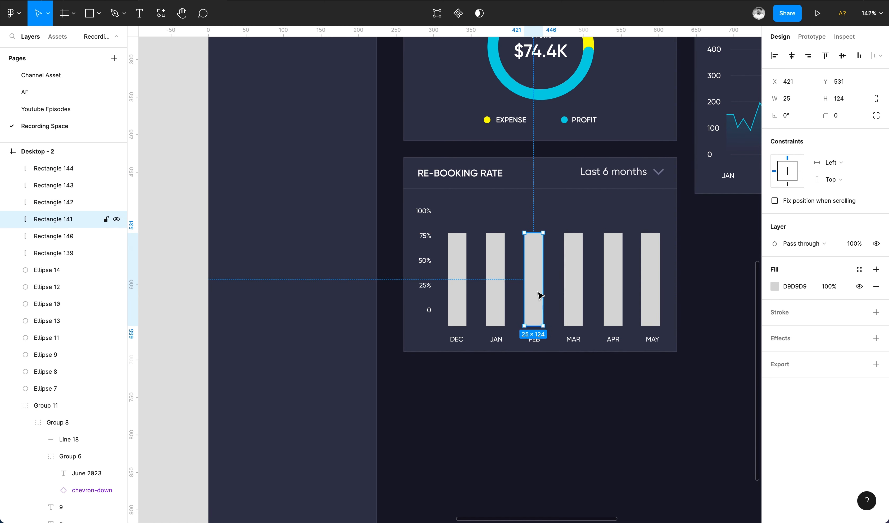
Adjust the bars to varied heights, with Jan reaching 100% and Feb the shortest.
{"action": "left_click_drag", "start_coordinate": [534, 233], "coordinate": [534, 292]}
{"action": "left_click", "coordinate": [573, 271]}
{"action": "left_click_drag", "start_coordinate": [573, 233], "coordinate": [573, 253]}
{"action": "left_click", "coordinate": [496, 261]}
{"action": "left_click_drag", "start_coordinate": [495, 233], "coordinate": [460, 252]}
{"action": "left_click", "coordinate": [457, 273]}
{"action": "left_click", "coordinate": [651, 273]}
{"action": "left_click_drag", "start_coordinate": [652, 233], "coordinate": [652, 254]}
{"action": "scroll", "coordinate": [538, 256], "scroll_direction": "down", "scroll_amount": 5}
{"action": "scroll", "coordinate": [535, 256], "scroll_direction": "up", "scroll_amount": 5}
Color all six bars cyan, sampling the color from the donut ring.
{"action": "left_click", "coordinate": [481, 337], "text": "shift"}
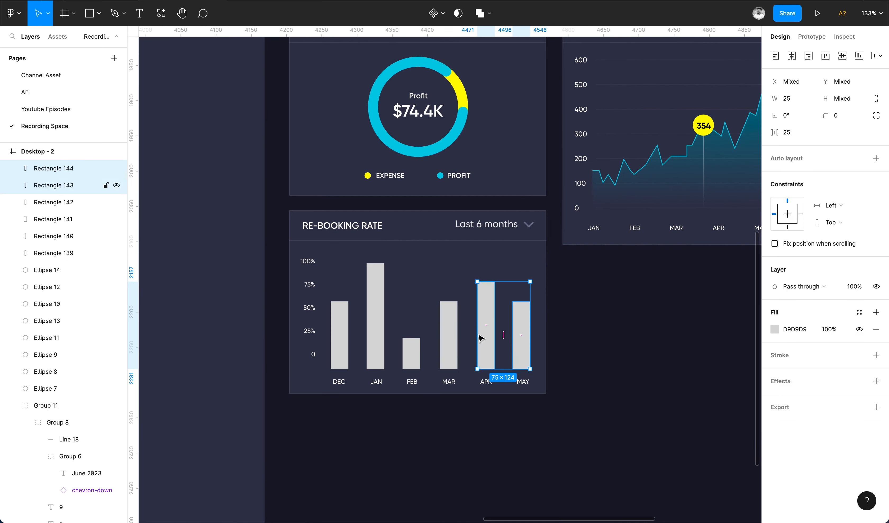
{"action": "left_click", "coordinate": [448, 341], "text": "shift"}
{"action": "left_click", "coordinate": [412, 350], "text": "shift"}
{"action": "left_click", "coordinate": [343, 344], "text": "shift"}
{"action": "left_click", "coordinate": [774, 286]}
{"action": "left_click", "coordinate": [649, 405]}
{"action": "left_click", "coordinate": [461, 120]}
Color the Jan bar yellow, sampling the donut's expense segment.
{"action": "left_click", "coordinate": [375, 320]}
{"action": "left_click", "coordinate": [775, 286]}
{"action": "left_click", "coordinate": [650, 404]}
{"action": "left_click", "coordinate": [522, 332]}
{"action": "left_click_drag", "start_coordinate": [736, 288], "coordinate": [760, 250]}
{"action": "left_click", "coordinate": [649, 404]}
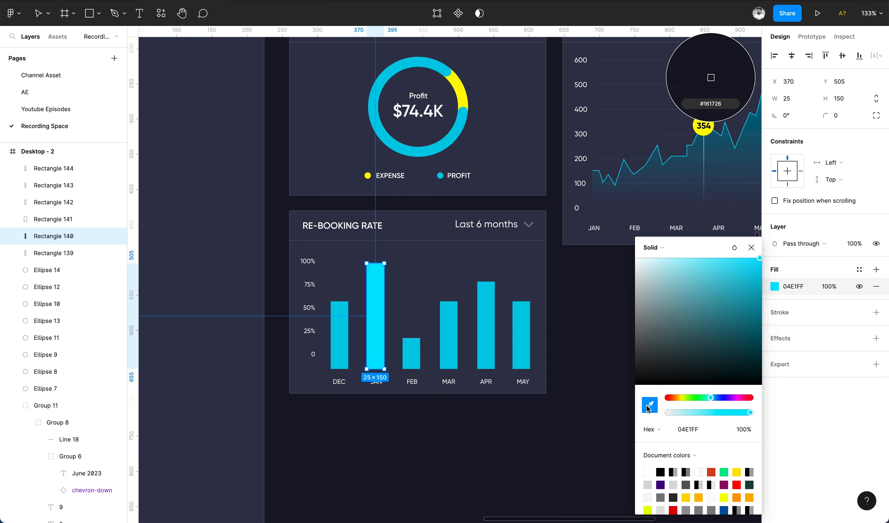
{"action": "left_click", "coordinate": [462, 89]}
Place a copy of the card below the patient history chart and title it Medicine Requests.
{"action": "scroll", "coordinate": [476, 309], "scroll_direction": "down", "scroll_amount": 5}
{"action": "left_click", "coordinate": [430, 482]}
{"action": "scroll", "coordinate": [432, 485], "scroll_direction": "down", "scroll_amount": 2}
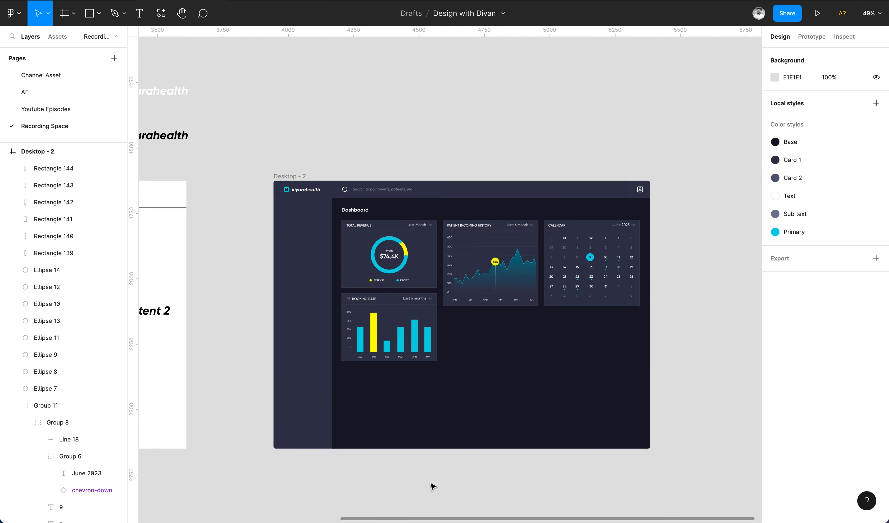
{"action": "scroll", "coordinate": [439, 385], "scroll_direction": "up", "scroll_amount": 5}
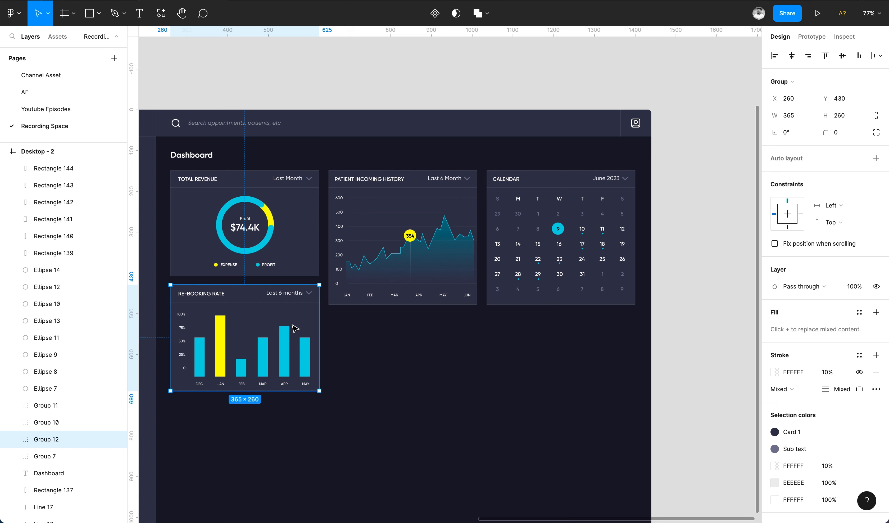
{"action": "left_click_drag", "start_coordinate": [256, 324], "coordinate": [414, 351]}
{"action": "double_click", "coordinate": [359, 321]}
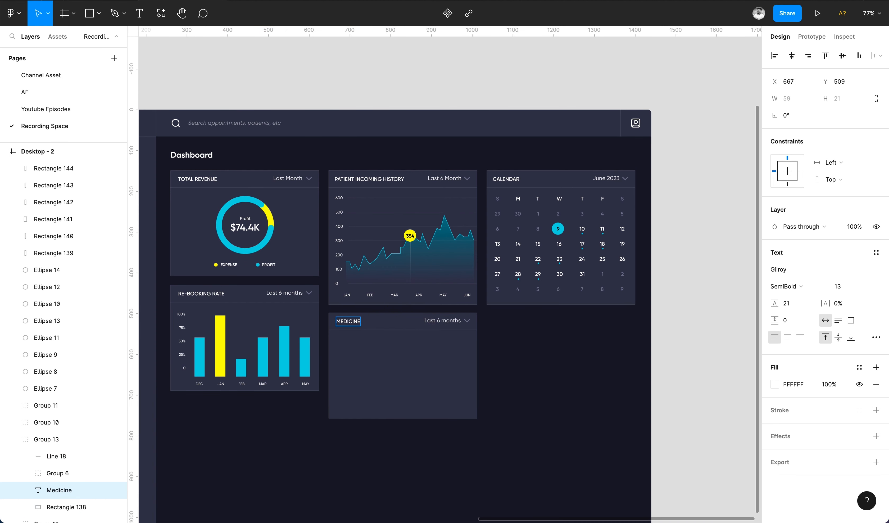
Widen the Medicine Requests card to the calendar's right edge, shorten it, extend its divider and delete its dropdown.
{"action": "left_click", "coordinate": [474, 362]}
{"action": "left_click_drag", "start_coordinate": [477, 363], "coordinate": [635, 362]}
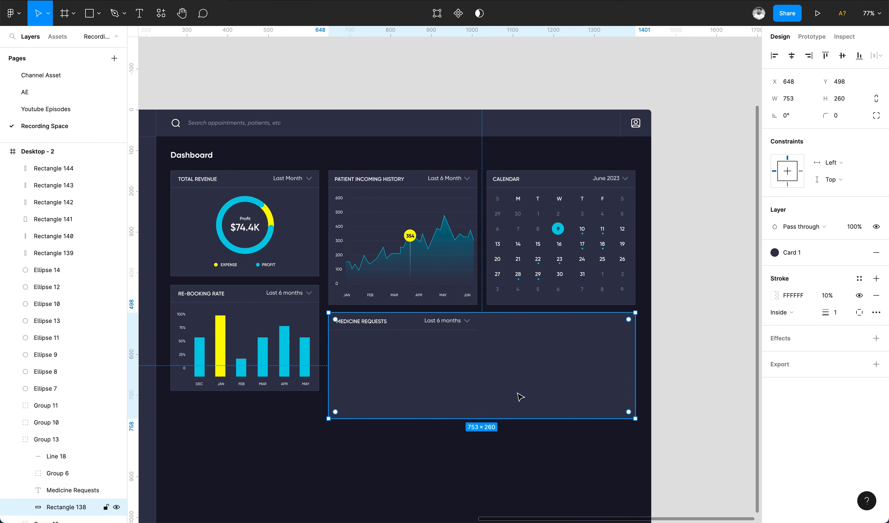
{"action": "left_click_drag", "start_coordinate": [484, 417], "coordinate": [484, 391]}
{"action": "left_click", "coordinate": [466, 330]}
{"action": "left_click_drag", "start_coordinate": [476, 330], "coordinate": [634, 329]}
{"action": "left_click", "coordinate": [461, 321]}
{"action": "key", "text": "Delete"}
Add a text item reading Amlodipine below the Medicine Requests title.
{"action": "scroll", "coordinate": [376, 332], "scroll_direction": "up", "scroll_amount": 3}
{"action": "left_click_drag", "start_coordinate": [347, 317], "coordinate": [346, 353]}
{"action": "left_click", "coordinate": [876, 337]}
{"action": "left_click", "coordinate": [711, 463]}
{"action": "left_click", "coordinate": [751, 248]}
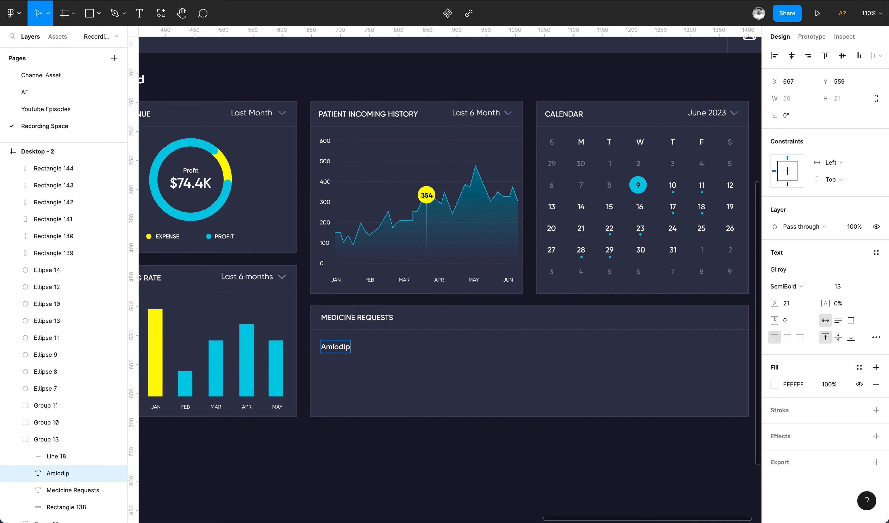
{"action": "key", "text": "Escape"}
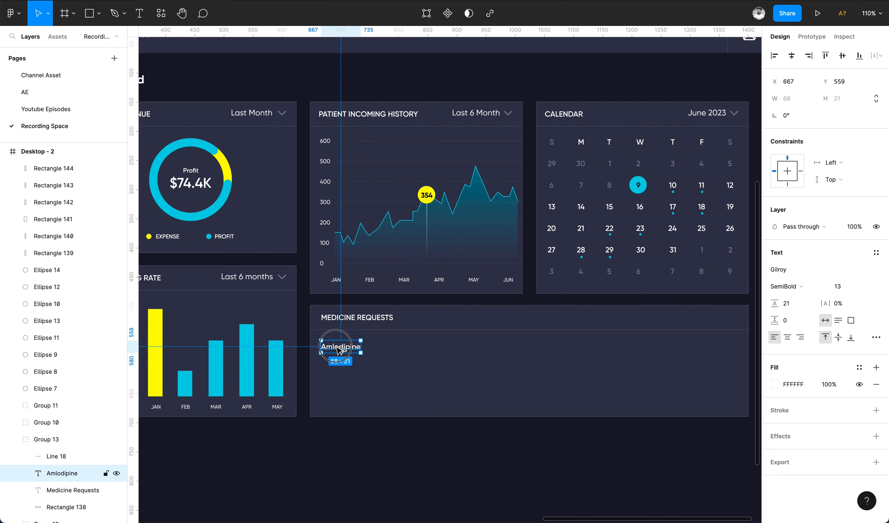
Add a second line reading Norvasc under Amlodipine and give it the Sub text color style.
{"action": "key", "text": "Return"}
{"action": "type", "text": "Nor"}
{"action": "left_click", "coordinate": [339, 347], "text": "shift"}
{"action": "left_click_drag", "start_coordinate": [339, 347], "coordinate": [339, 343]}
{"action": "left_click", "coordinate": [354, 365]}
{"action": "left_click", "coordinate": [343, 356]}
{"action": "left_click", "coordinate": [859, 367]}
{"action": "left_click", "coordinate": [851, 373]}
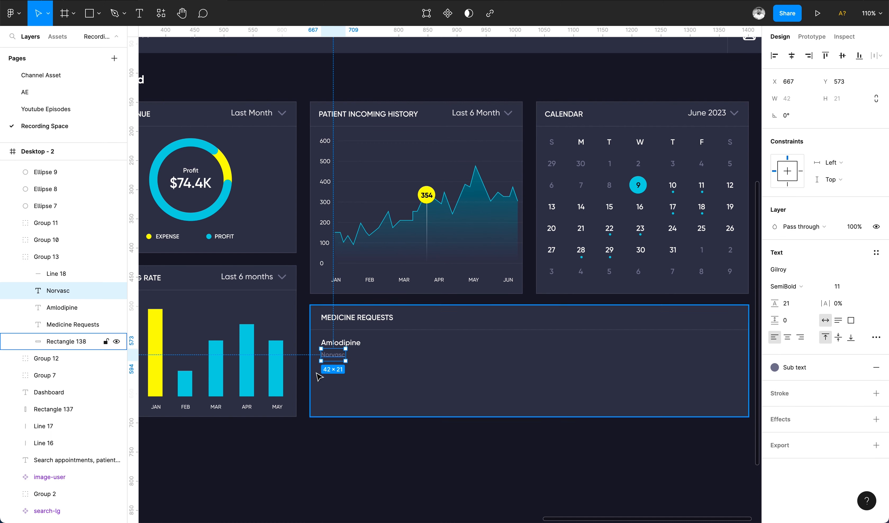
Set the medicine text's line height to 11 and nudge Amlodipine down closer to Norvasc.
{"action": "left_click", "coordinate": [340, 343], "text": "shift"}
{"action": "left_click", "coordinate": [786, 345]}
{"action": "type", "text": "11"}
{"action": "key", "text": "Return"}
{"action": "left_click", "coordinate": [344, 341]}
{"action": "key", "text": "Down"}
{"action": "key", "text": "Down"}
{"action": "left_click", "coordinate": [343, 355], "text": "shift"}
{"action": "key", "text": "Down"}
{"action": "key", "text": "Down"}
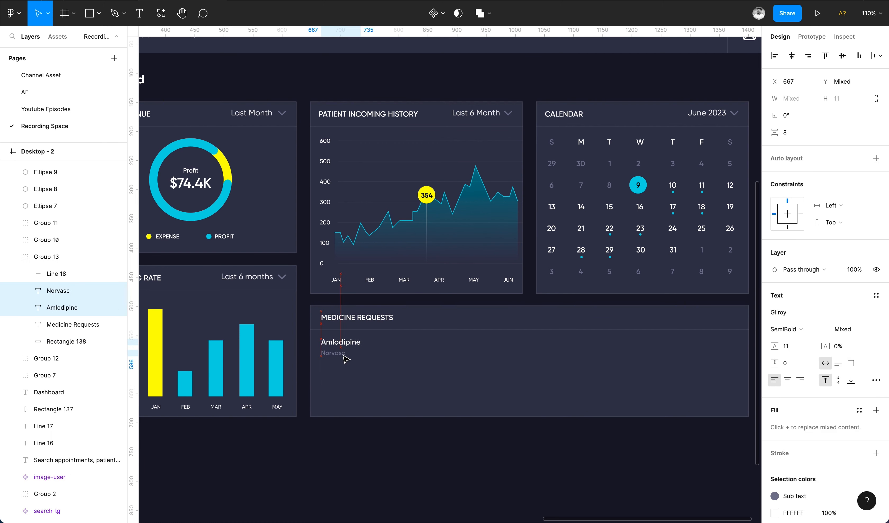
Duplicate the Amlodipine text to the right and change it to 50 nos.
{"action": "left_click", "coordinate": [346, 358], "text": "shift"}
{"action": "scroll", "coordinate": [346, 358], "scroll_direction": "up", "scroll_amount": 5}
{"action": "left_click", "coordinate": [840, 293]}
{"action": "left_click", "coordinate": [330, 365], "text": "shift"}
{"action": "left_click_drag", "start_coordinate": [370, 342], "coordinate": [450, 339]}
{"action": "scroll", "coordinate": [355, 340], "scroll_direction": "down", "scroll_amount": 3}
{"action": "left_click", "coordinate": [355, 340]}
{"action": "double_click", "coordinate": [450, 340]}
{"action": "type", "text": "50 nos"}
Group Amlodipine with Norvasc and align the group and the 50 nos text on their vertical centers.
{"action": "left_click", "coordinate": [496, 401]}
{"action": "left_click", "coordinate": [335, 354]}
{"action": "left_click", "coordinate": [367, 341], "text": "shift"}
{"action": "key", "text": "super+g"}
{"action": "left_click", "coordinate": [430, 339], "text": "shift"}
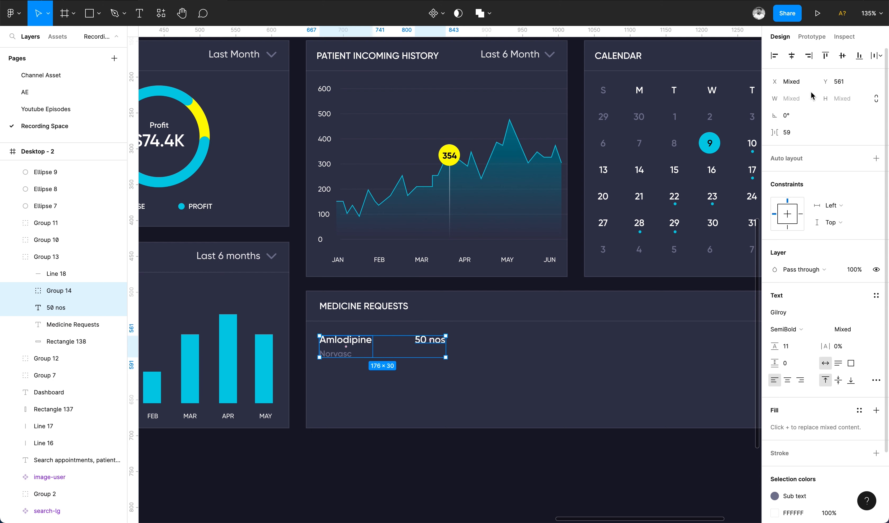
{"action": "left_click", "coordinate": [842, 55]}
Duplicate the 50 nos text further right and change it to Urgent.
{"action": "left_click", "coordinate": [434, 347]}
{"action": "left_click_drag", "start_coordinate": [434, 347], "coordinate": [499, 347]}
{"action": "double_click", "coordinate": [502, 350]}
{"action": "type", "text": "Urgent"}
{"action": "key", "text": "Escape"}
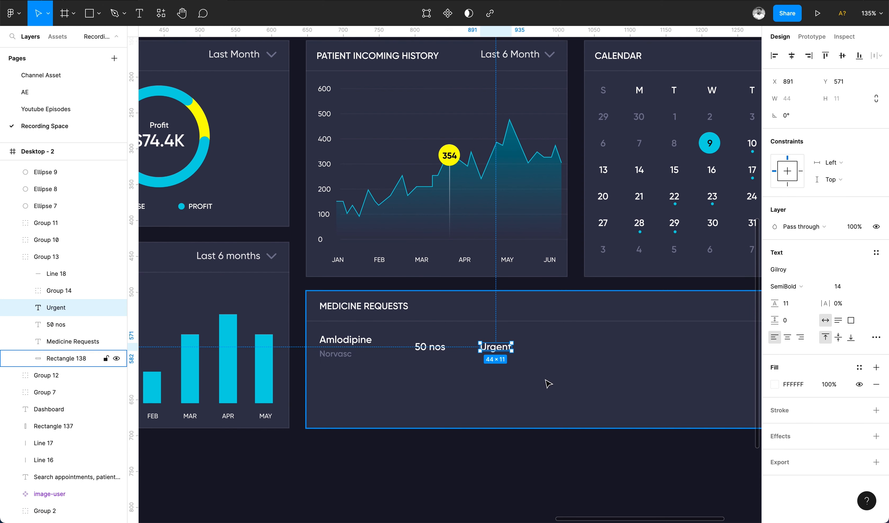
Set the Urgent text to uppercase and wrap it in an auto layout frame.
{"action": "left_click", "coordinate": [876, 337]}
{"action": "left_click", "coordinate": [711, 464]}
{"action": "key", "text": "shift+a"}
{"action": "key", "text": "Return"}
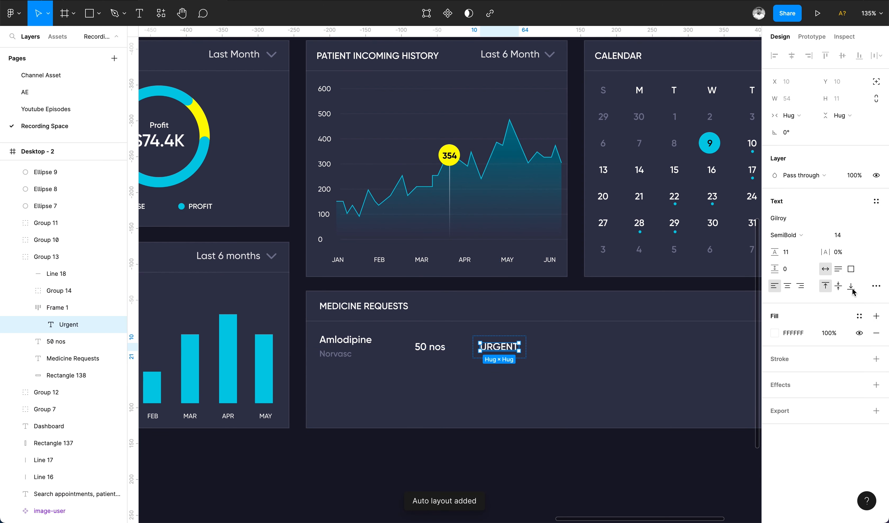
Fill the Urgent frame with the red color FF6060.
{"action": "left_click", "coordinate": [519, 335]}
{"action": "left_click", "coordinate": [819, 409]}
{"action": "left_click", "coordinate": [775, 428]}
{"action": "left_click_drag", "start_coordinate": [717, 268], "coordinate": [731, 335]}
Set the Urgent label's font weight to Bold.
{"action": "double_click", "coordinate": [506, 351]}
{"action": "left_click", "coordinate": [774, 333]}
{"action": "key", "text": "i"}
{"action": "left_click", "coordinate": [516, 350]}
{"action": "left_click", "coordinate": [750, 247]}
{"action": "left_click", "coordinate": [800, 235]}
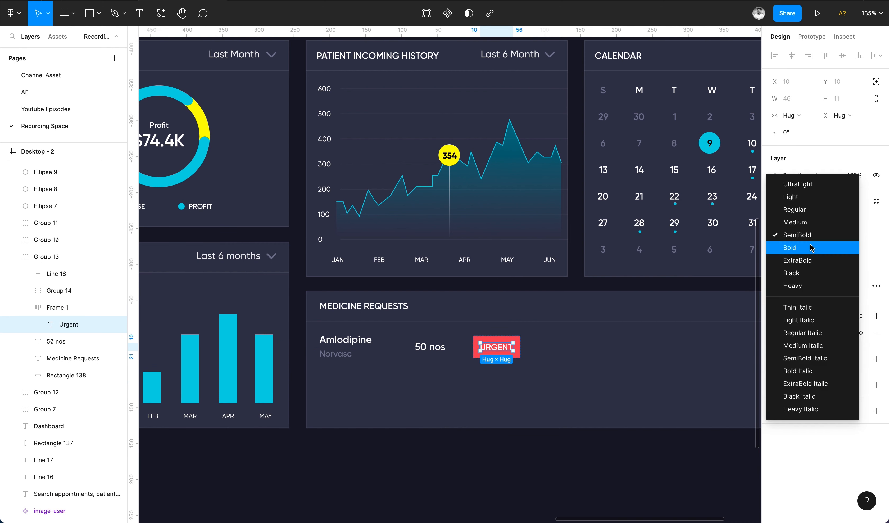
{"action": "left_click", "coordinate": [811, 248]}
Set the Urgent frame's vertical padding to 8.
{"action": "left_click", "coordinate": [517, 339]}
{"action": "type", "text": "7"}
{"action": "key", "text": "Return"}
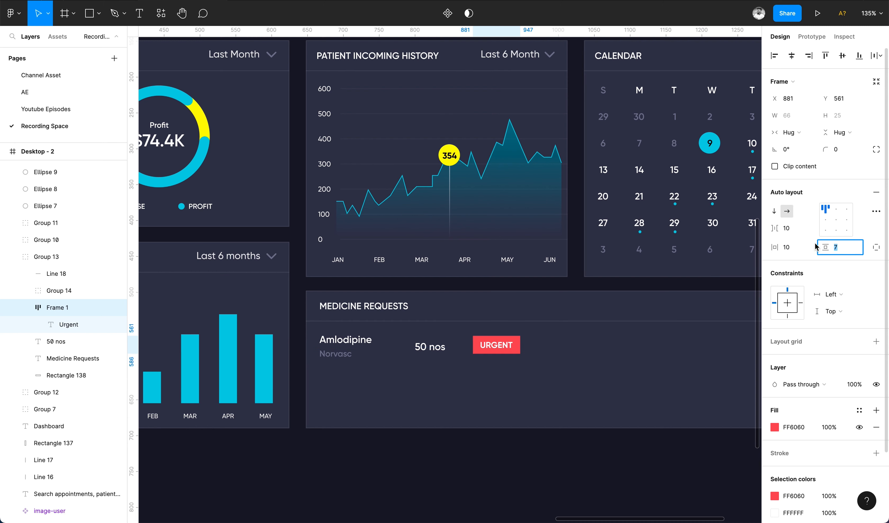
{"action": "type", "text": "8"}
{"action": "key", "text": "Return"}
Align the medicine names, quantity and Urgent badge on their vertical centers.
{"action": "left_click", "coordinate": [502, 347]}
{"action": "left_click", "coordinate": [347, 340], "text": "shift"}
{"action": "left_click", "coordinate": [843, 56]}
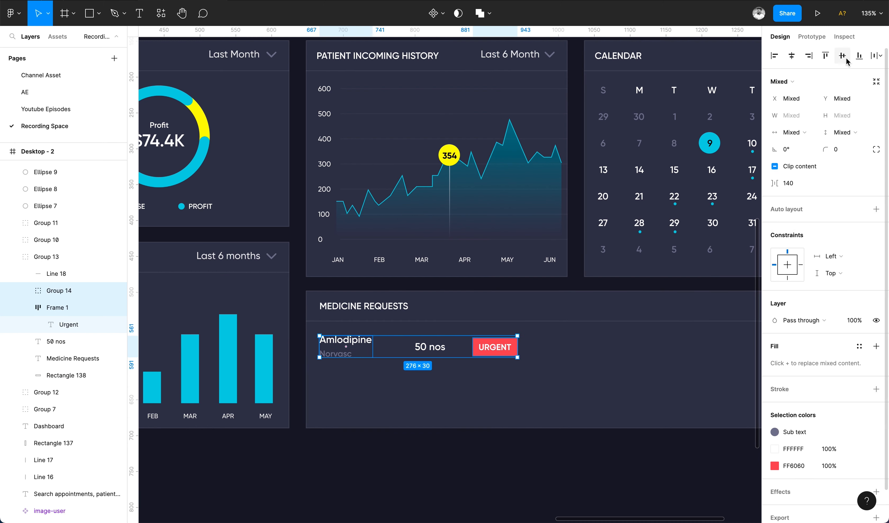
Duplicate the quantity text to the right and change it to Requested at 13 Jun, 3.23 PM.
{"action": "scroll", "coordinate": [397, 427], "scroll_direction": "right", "scroll_amount": 3}
{"action": "scroll", "coordinate": [397, 427], "scroll_direction": "down", "scroll_amount": 2}
{"action": "left_click", "coordinate": [397, 426]}
{"action": "left_click_drag", "start_coordinate": [341, 337], "coordinate": [459, 337]}
{"action": "double_click", "coordinate": [459, 337]}
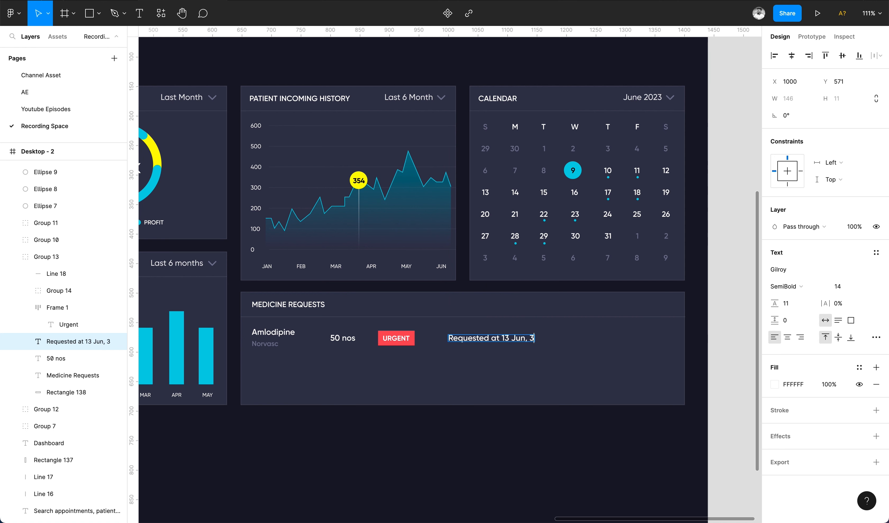
{"action": "key", "text": "Escape"}
Duplicate the request text to the card's right end, change it to Purchase Order and apply the Primary color style.
{"action": "left_click_drag", "start_coordinate": [502, 340], "coordinate": [632, 347]}
{"action": "double_click", "coordinate": [631, 334]}
{"action": "key", "text": "Escape"}
{"action": "left_click", "coordinate": [859, 367]}
{"action": "left_click", "coordinate": [795, 413]}
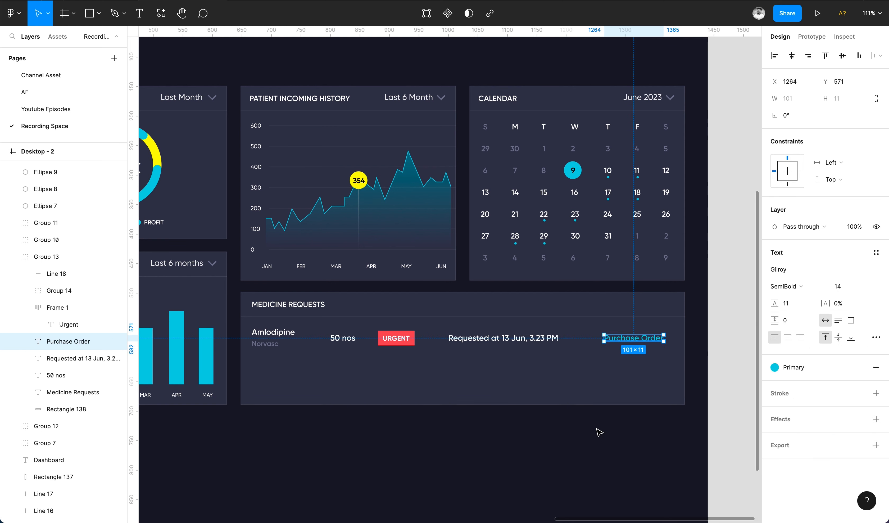
Duplicate the whole first medicine row below it as a second request.
{"action": "left_click", "coordinate": [596, 428]}
{"action": "double_click", "coordinate": [273, 344]}
{"action": "left_click", "coordinate": [343, 338], "text": "shift"}
{"action": "left_click", "coordinate": [396, 338], "text": "shift"}
{"action": "left_click", "coordinate": [503, 338], "text": "shift"}
{"action": "left_click", "coordinate": [635, 338], "text": "shift"}
{"action": "left_click_drag", "start_coordinate": [423, 347], "coordinate": [411, 378]}
Rename the second row's medicine to Cyclobenzaprine.
{"action": "left_click", "coordinate": [333, 429]}
{"action": "scroll", "coordinate": [303, 374], "scroll_direction": "up", "scroll_amount": 5}
{"action": "double_click", "coordinate": [286, 374]}
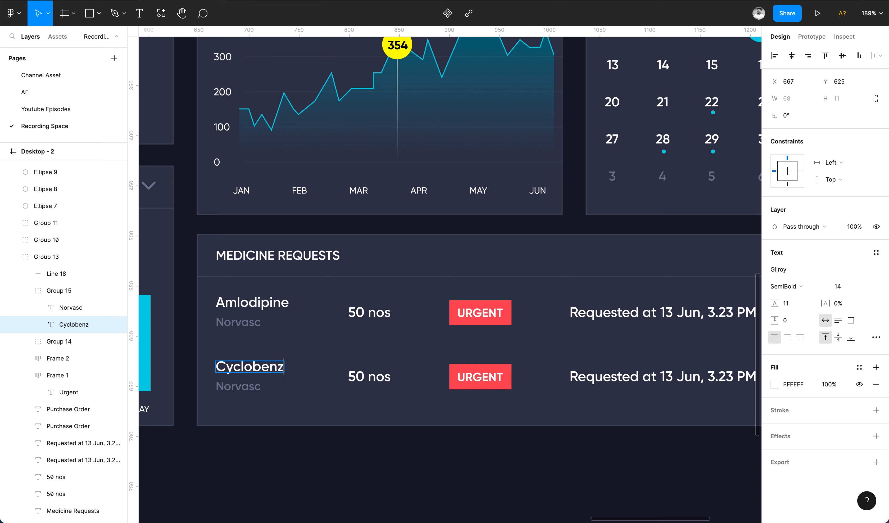
{"action": "scroll", "coordinate": [255, 400], "scroll_direction": "up", "scroll_amount": 5}
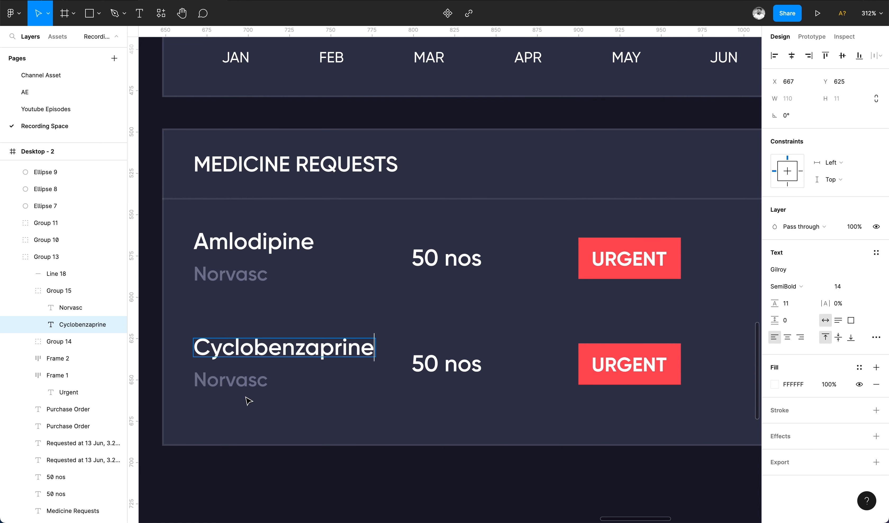
Change the second row's brand name to Gyocholic.
{"action": "double_click", "coordinate": [233, 379]}
{"action": "type", "text": "Gyochol"}
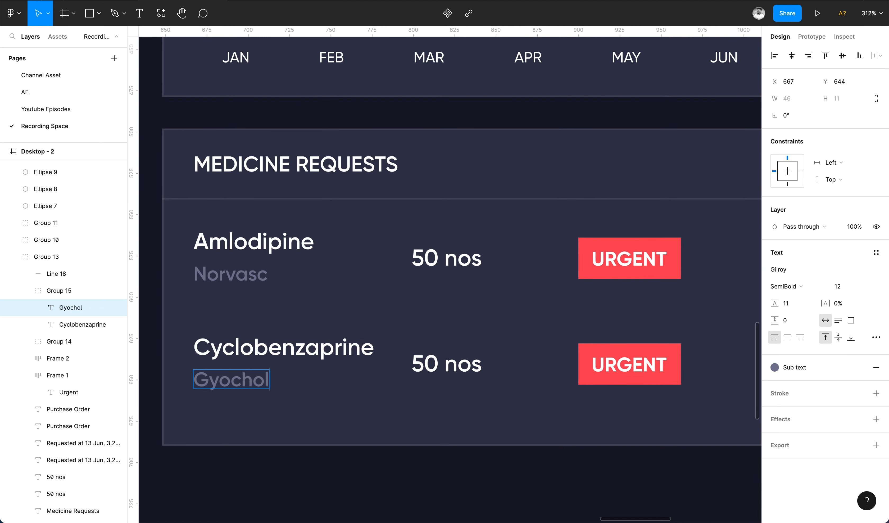
{"action": "type", "text": "ic"}
Change the second row's badge text to Next Week.
{"action": "scroll", "coordinate": [316, 456], "scroll_direction": "down", "scroll_amount": 5}
{"action": "left_click", "coordinate": [398, 411]}
{"action": "double_click", "coordinate": [398, 410]}
{"action": "type", "text": "NEXT WEEK"}
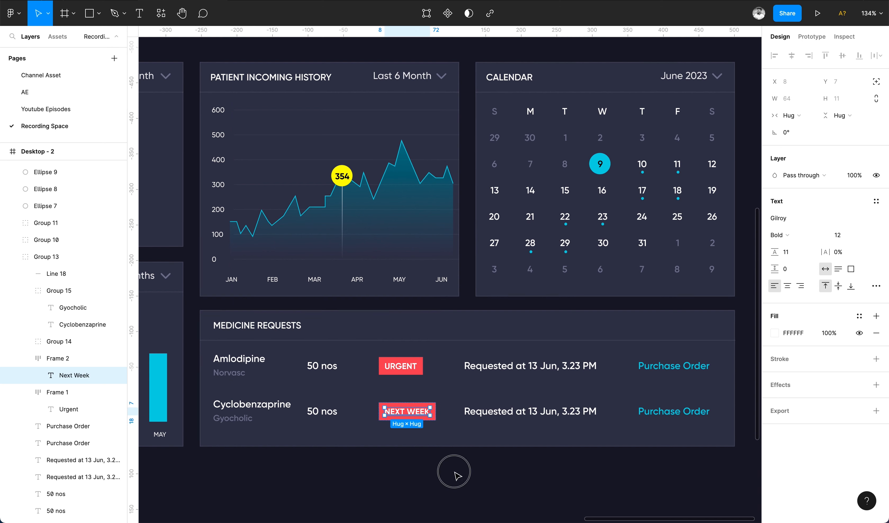
Fill the Next Week badge with a grey color style.
{"action": "left_click", "coordinate": [454, 471]}
{"action": "left_click", "coordinate": [438, 401]}
{"action": "left_click", "coordinate": [428, 408]}
{"action": "left_click", "coordinate": [861, 409]}
{"action": "left_click", "coordinate": [848, 375]}
Change the second row's request text to Requested at 12 Jun, 1.29 PM.
{"action": "double_click", "coordinate": [520, 414]}
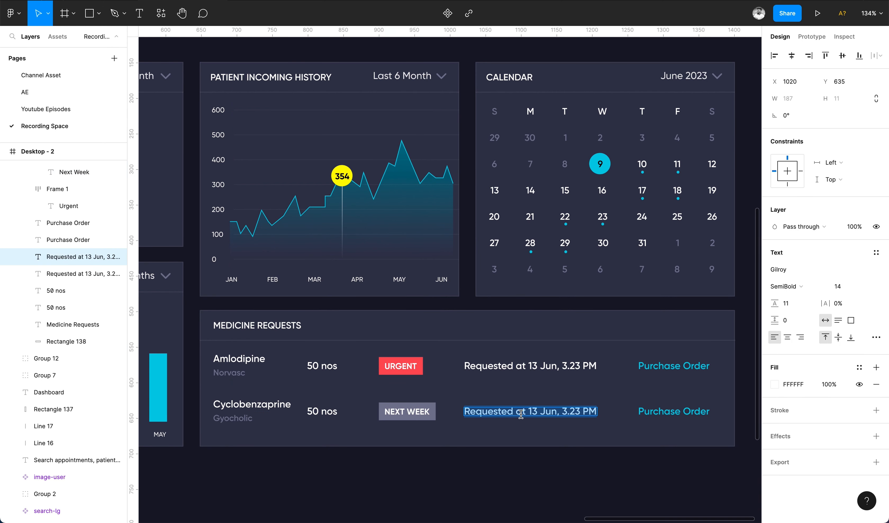
{"action": "left_click", "coordinate": [453, 409]}
{"action": "double_click", "coordinate": [576, 410]}
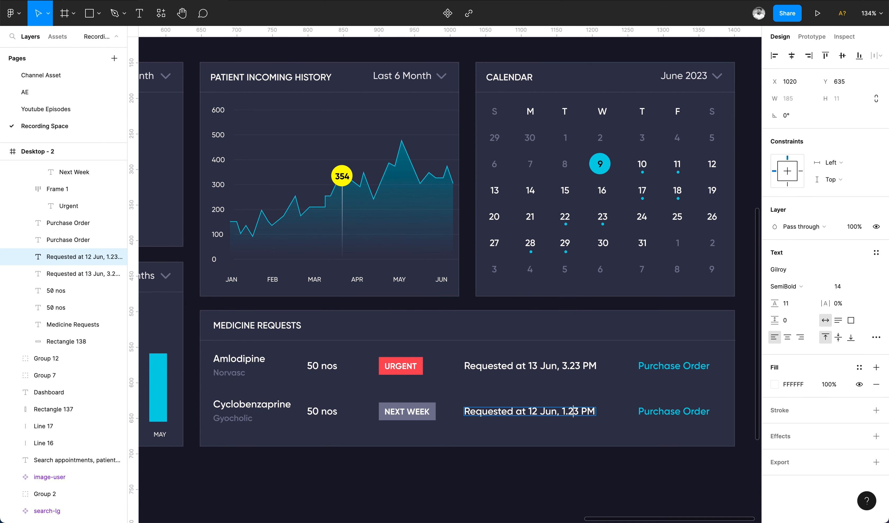
Group the elements of the second medicine row.
{"action": "left_click", "coordinate": [548, 514]}
{"action": "scroll", "coordinate": [548, 515], "scroll_direction": "down", "scroll_amount": 5}
{"action": "left_click", "coordinate": [548, 515]}
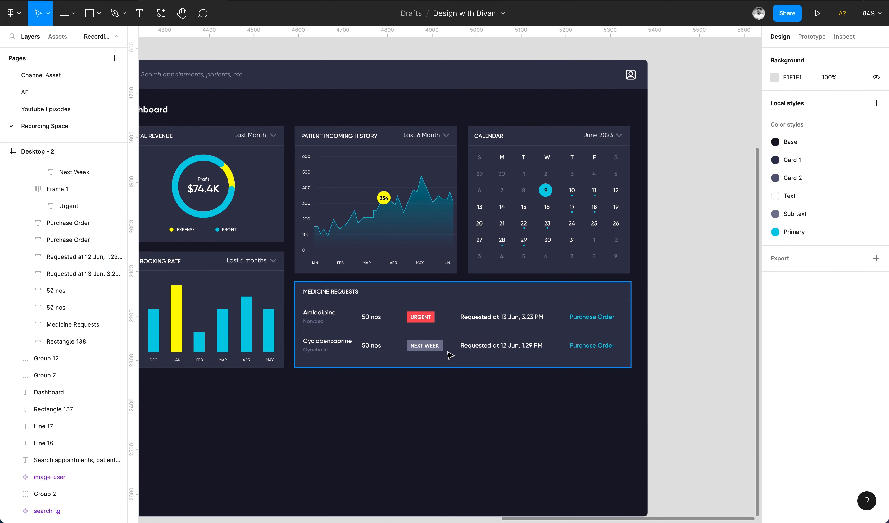
{"action": "double_click", "coordinate": [324, 345]}
{"action": "left_click", "coordinate": [414, 348], "text": "shift"}
{"action": "left_click", "coordinate": [372, 345], "text": "shift"}
{"action": "left_click", "coordinate": [502, 346], "text": "shift"}
{"action": "left_click", "coordinate": [589, 344], "text": "shift"}
{"action": "key", "text": "super+g"}
Group the elements of the first medicine row.
{"action": "left_click", "coordinate": [591, 317]}
{"action": "left_click", "coordinate": [503, 318], "text": "shift"}
{"action": "left_click", "coordinate": [419, 318], "text": "shift"}
{"action": "left_click", "coordinate": [372, 318], "text": "shift"}
{"action": "left_click", "coordinate": [325, 316], "text": "shift"}
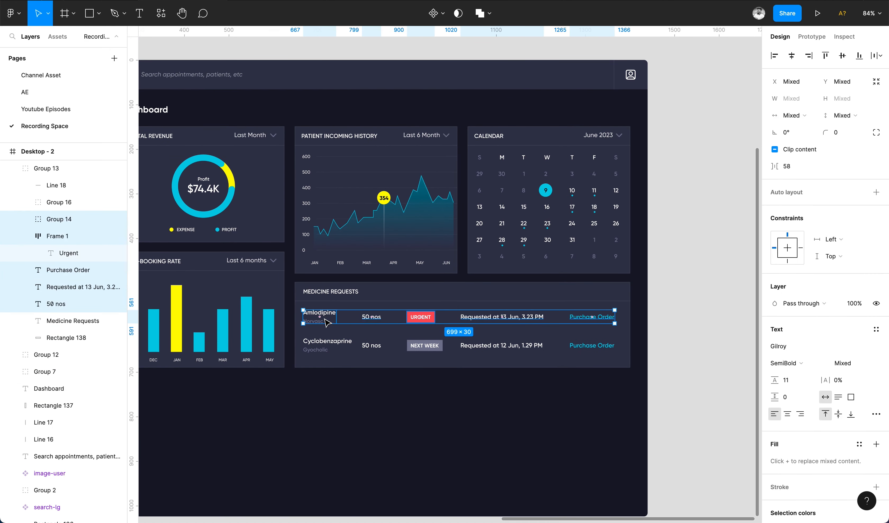
{"action": "key", "text": "super+g"}
{"action": "left_click", "coordinate": [436, 349], "text": "shift"}
{"action": "left_click", "coordinate": [496, 429]}
Duplicate a card below the Re-booking Rate card and retitle it Upcoming Appointments.
{"action": "scroll", "coordinate": [496, 428], "scroll_direction": "left", "scroll_amount": 2}
{"action": "scroll", "coordinate": [496, 429], "scroll_direction": "down", "scroll_amount": 4}
{"action": "scroll", "coordinate": [496, 428], "scroll_direction": "down", "scroll_amount": 1}
{"action": "scroll", "coordinate": [458, 323], "scroll_direction": "up", "scroll_amount": 3}
{"action": "left_click", "coordinate": [381, 308]}
{"action": "left_click_drag", "start_coordinate": [388, 252], "coordinate": [391, 366]}
{"action": "double_click", "coordinate": [345, 337]}
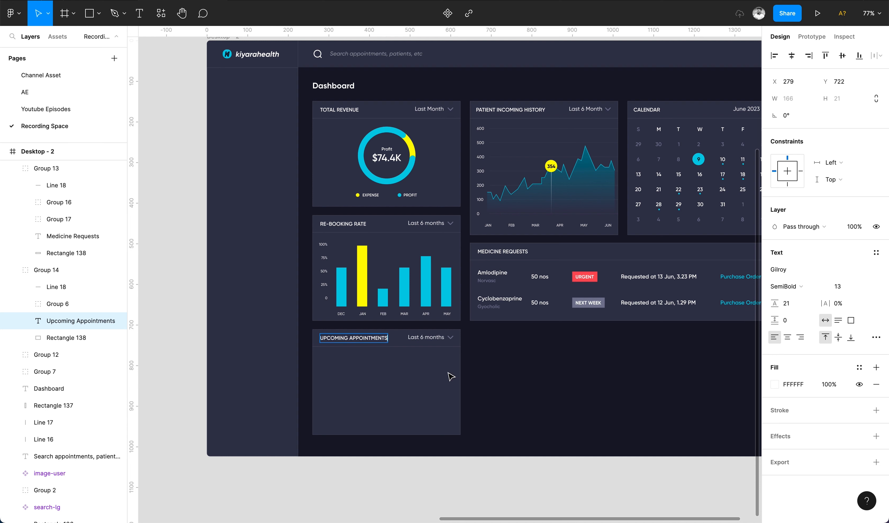
Change the Upcoming Appointments dropdown label to Today and lengthen the card down to the dashboard's bottom.
{"action": "double_click", "coordinate": [427, 338]}
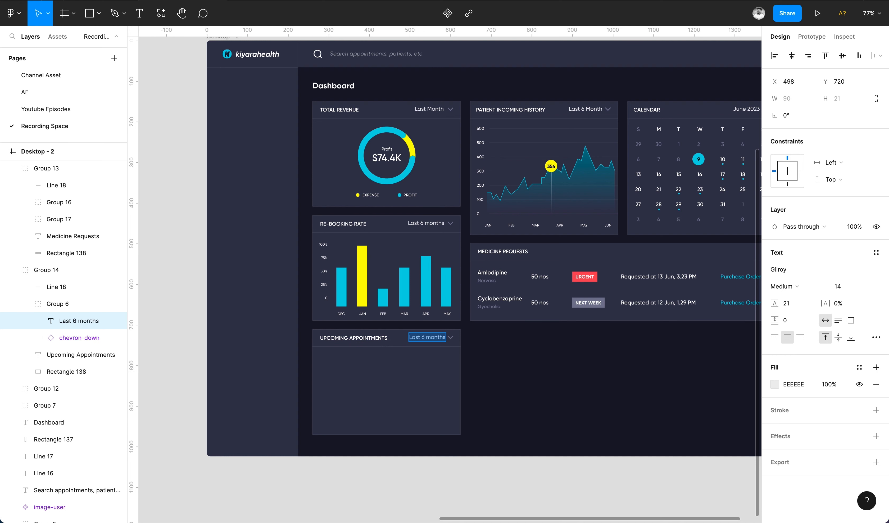
{"action": "left_click", "coordinate": [363, 395]}
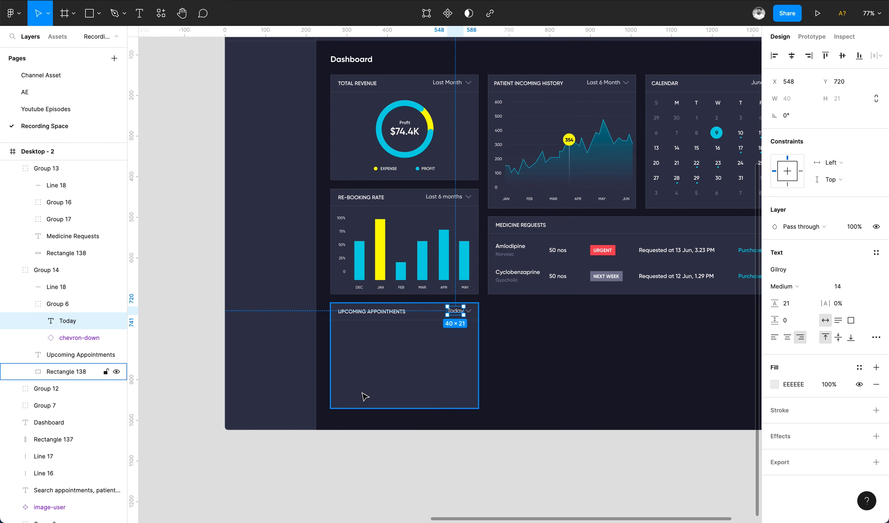
{"action": "scroll", "coordinate": [363, 395], "scroll_direction": "up", "scroll_amount": 5}
{"action": "left_click_drag", "start_coordinate": [385, 420], "coordinate": [399, 442]}
{"action": "left_click", "coordinate": [594, 365]}
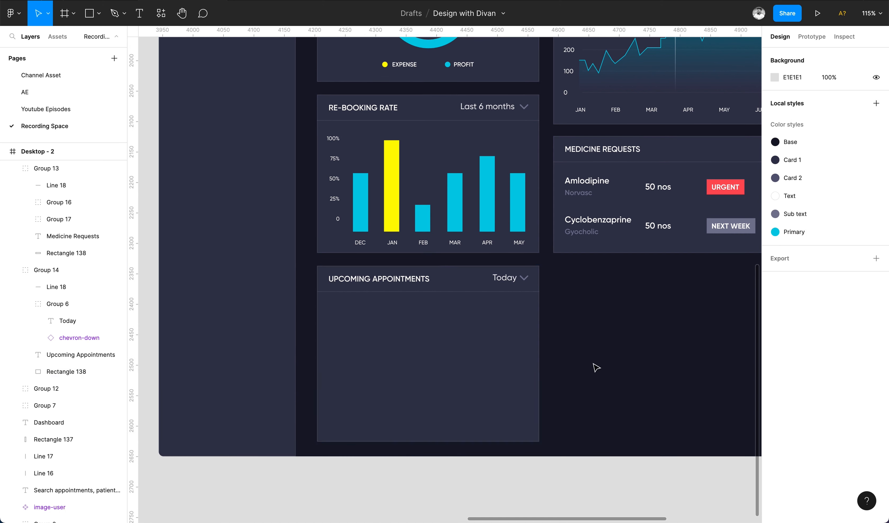
Add a text line with a patient's name and General Checkup inside the Upcoming Appointments card.
{"action": "scroll", "coordinate": [410, 341], "scroll_direction": "up", "scroll_amount": 5}
{"action": "key", "text": "t"}
{"action": "left_click", "coordinate": [296, 290]}
{"action": "type", "text": "Veronica  - General Checkup"}
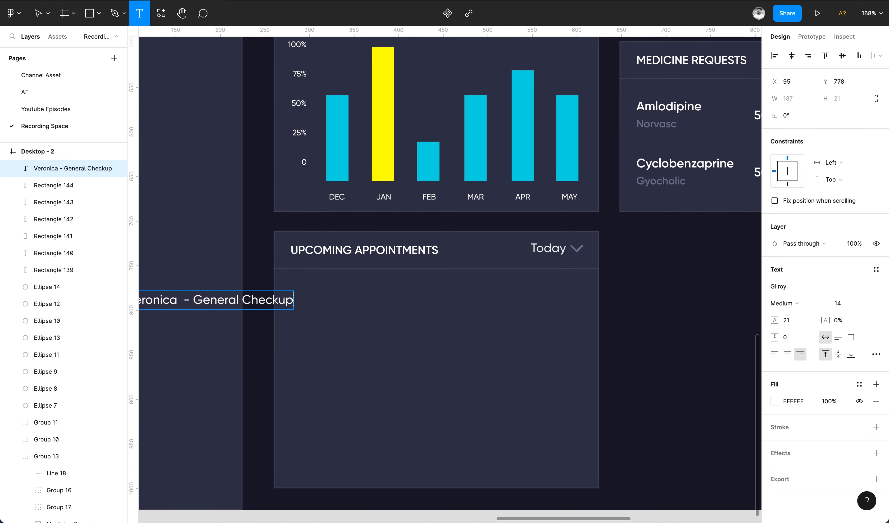
{"action": "key", "text": "Escape"}
Duplicate the appointment title below it and change it to 10 am - 45 mins.
{"action": "left_click", "coordinate": [168, 302]}
{"action": "left_click_drag", "start_coordinate": [168, 302], "coordinate": [326, 305]}
{"action": "key", "text": "Return"}
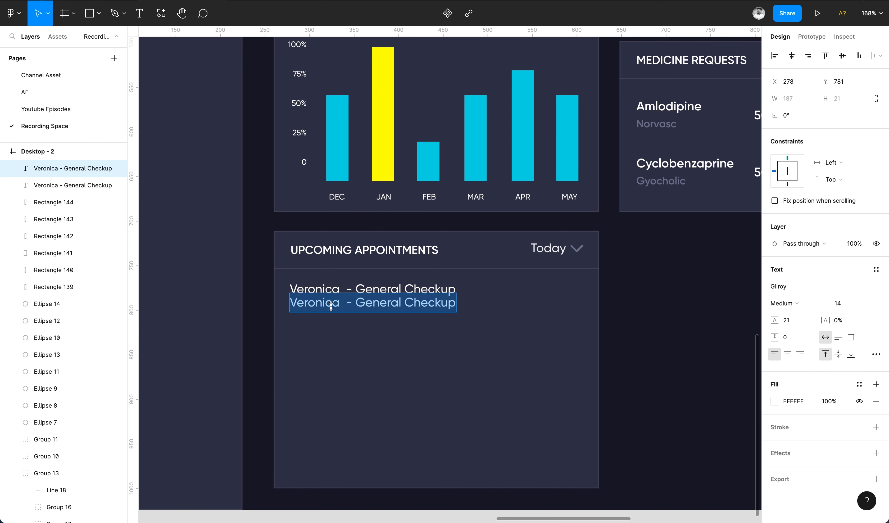
{"action": "type", "text": "10 am - 45 mins"}
{"action": "key", "text": "Escape"}
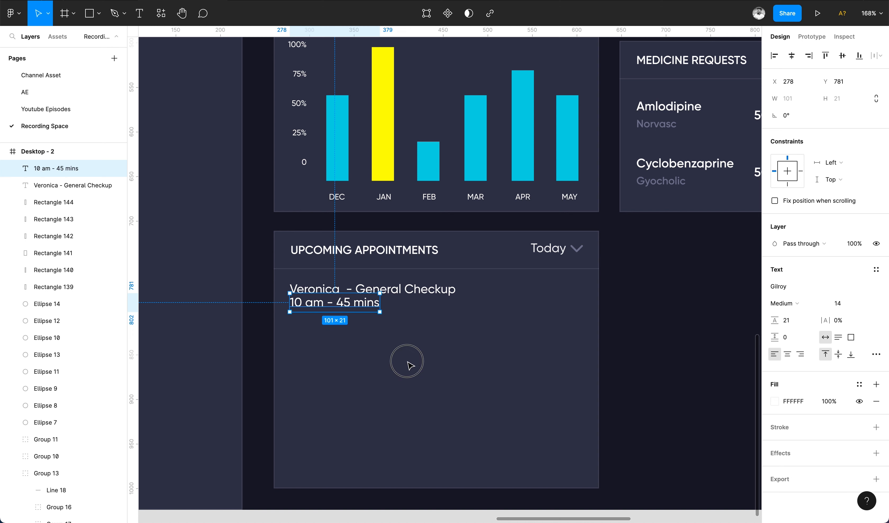
Apply the Sub text color style to the appointment time line.
{"action": "left_click", "coordinate": [875, 353]}
{"action": "left_click", "coordinate": [859, 385]}
{"action": "left_click", "coordinate": [852, 373]}
Duplicate the time line below and change it to Medical history.
{"action": "left_click_drag", "start_coordinate": [373, 303], "coordinate": [366, 333]}
{"action": "key", "text": "Return"}
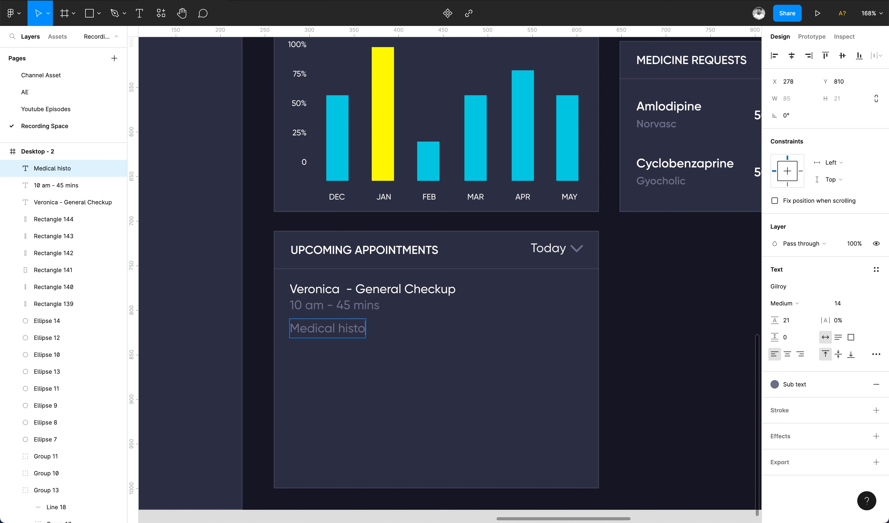
{"action": "key", "text": "Escape"}
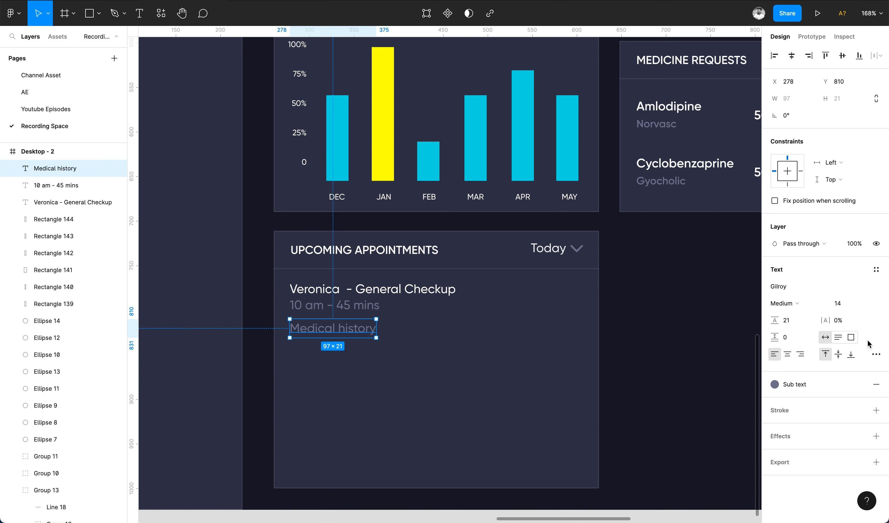
Apply the Primary color style to Medical history and duplicate it to the right as Reports.
{"action": "left_click", "coordinate": [833, 387]}
{"action": "left_click", "coordinate": [868, 373]}
{"action": "left_click_drag", "start_coordinate": [346, 334], "coordinate": [448, 329]}
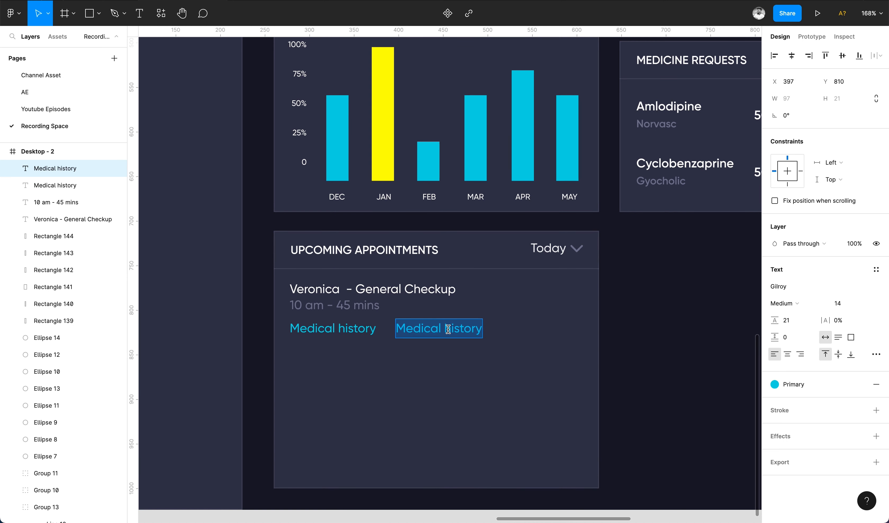
{"action": "left_click", "coordinate": [343, 335], "text": "shift"}
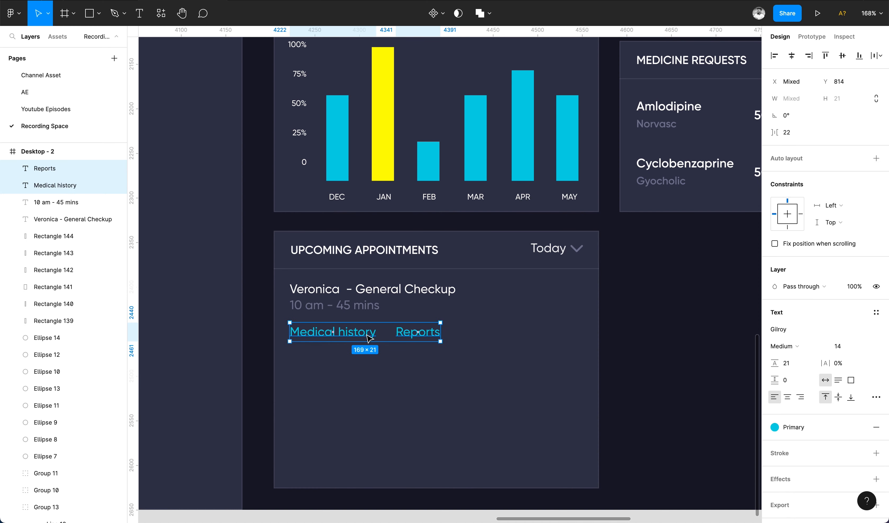
Group the appointment texts and nudge the group to the right.
{"action": "left_click", "coordinate": [398, 274]}
{"action": "left_click", "coordinate": [342, 303]}
{"action": "left_click", "coordinate": [354, 290], "text": "shift"}
{"action": "left_click", "coordinate": [358, 332], "text": "shift"}
{"action": "left_click", "coordinate": [417, 329], "text": "shift"}
{"action": "key", "text": "super+g"}
{"action": "key", "text": "shift+Right"}
{"action": "key", "text": "shift+Right"}
{"action": "key", "text": "shift+Right"}
Draw a 9 × 9 dot beside the appointment title and fill it with the Primary color style.
{"action": "key", "text": "o"}
{"action": "scroll", "coordinate": [283, 317], "scroll_direction": "up", "scroll_amount": 5}
{"action": "left_click_drag", "start_coordinate": [298, 255], "coordinate": [313, 271]}
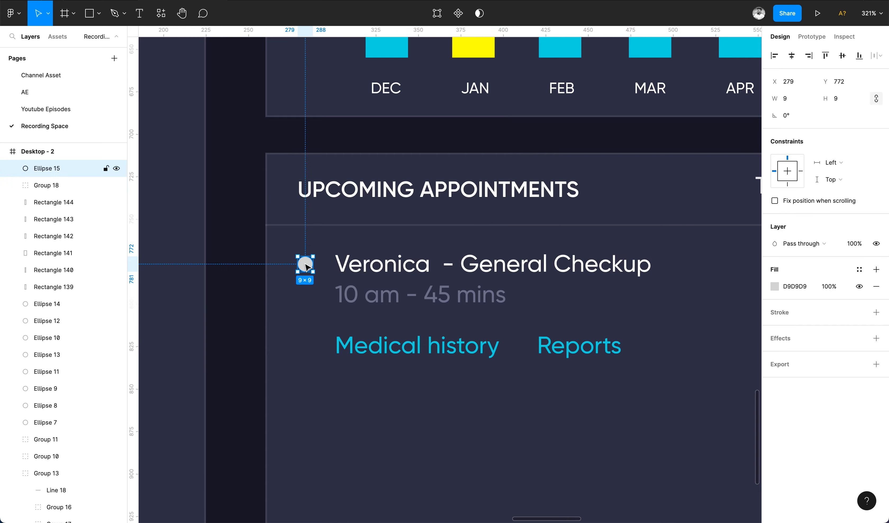
{"action": "scroll", "coordinate": [305, 264], "scroll_direction": "down", "scroll_amount": 5}
{"action": "left_click", "coordinate": [859, 269]}
{"action": "left_click", "coordinate": [867, 333]}
Duplicate the appointment group with its dot below as a second appointment.
{"action": "left_click", "coordinate": [646, 317]}
{"action": "left_click", "coordinate": [447, 307]}
{"action": "double_click", "coordinate": [439, 265]}
{"action": "left_click", "coordinate": [532, 339]}
{"action": "left_click_drag", "start_coordinate": [371, 264], "coordinate": [369, 341]}
Change the second appointment's title to another patient's name with Cosmotology Revision 2 and its time to 10:45 am - 45 mins.
{"action": "double_click", "coordinate": [369, 341]}
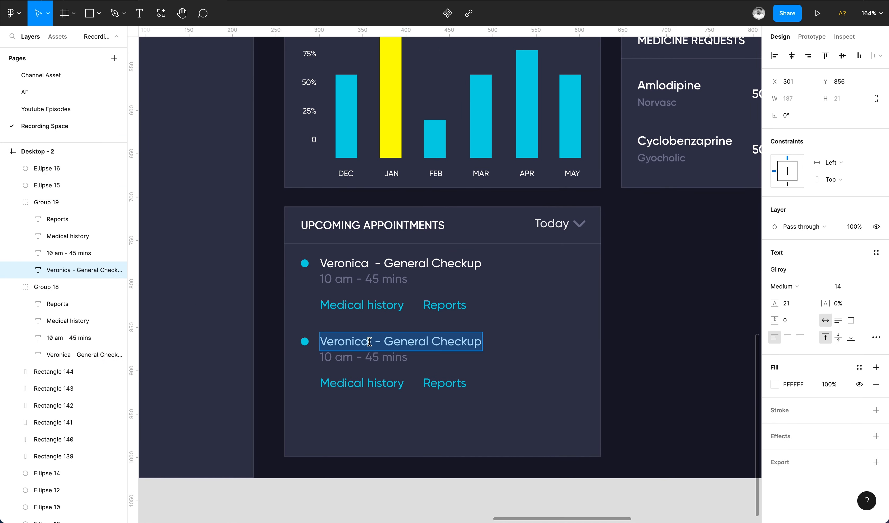
{"action": "type", "text": "Amy Border - Cosmotology  Revision 2"}
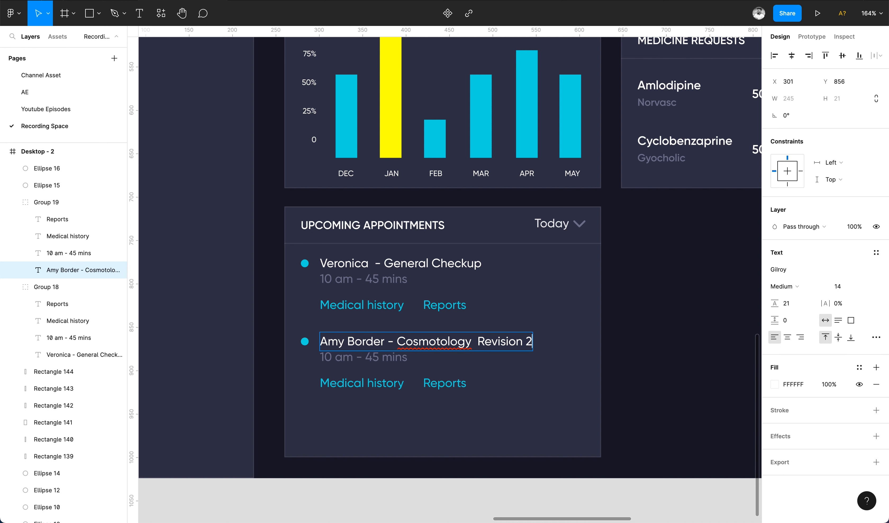
{"action": "left_click", "coordinate": [332, 356]}
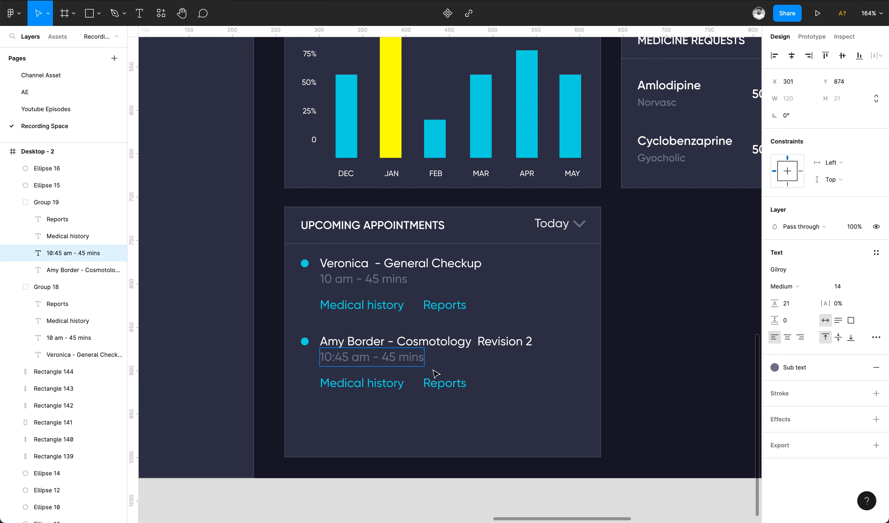
Set the second appointment's time to 10:45 am - 30 mins.
{"action": "type", "text": "30"}
{"action": "left_click", "coordinate": [536, 427]}
{"action": "left_click", "coordinate": [536, 427]}
Duplicate the second appointment below as a third one and delete its Medical history and Reports links.
{"action": "left_click", "coordinate": [334, 343]}
{"action": "left_click", "coordinate": [304, 342], "text": "shift"}
{"action": "left_click_drag", "start_coordinate": [359, 341], "coordinate": [361, 419]}
{"action": "left_click", "coordinate": [561, 433]}
{"action": "double_click", "coordinate": [448, 464]}
{"action": "key", "text": "Delete"}
{"action": "left_click", "coordinate": [380, 462]}
{"action": "key", "text": "Delete"}
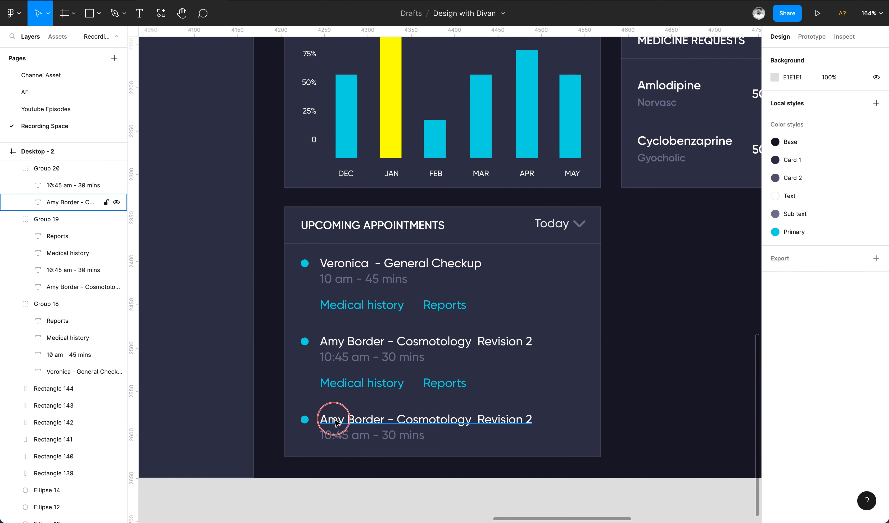
Change the third appointment's title to a patient's name with Osteopathy and its time to 11:30 am - 30 mins.
{"action": "double_click", "coordinate": [333, 418]}
{"action": "type", "text": "Alan Robert - O"}
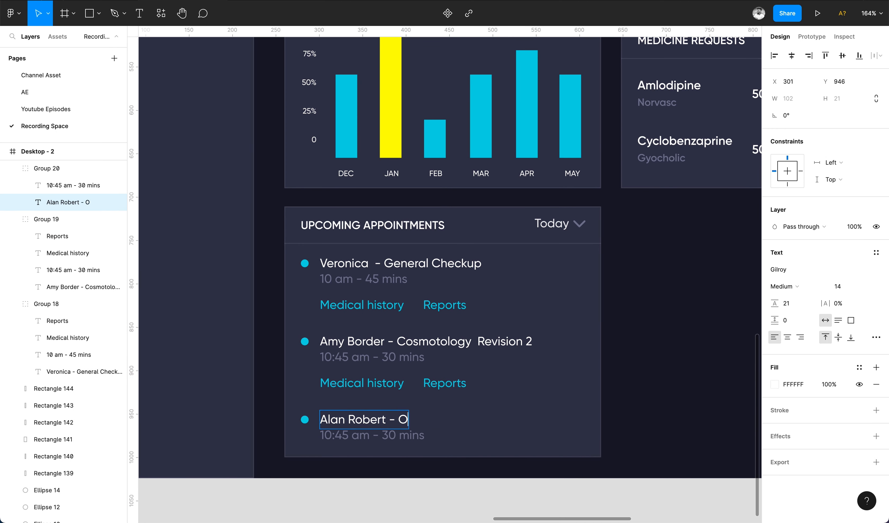
{"action": "left_click", "coordinate": [454, 406]}
{"action": "double_click", "coordinate": [348, 435]}
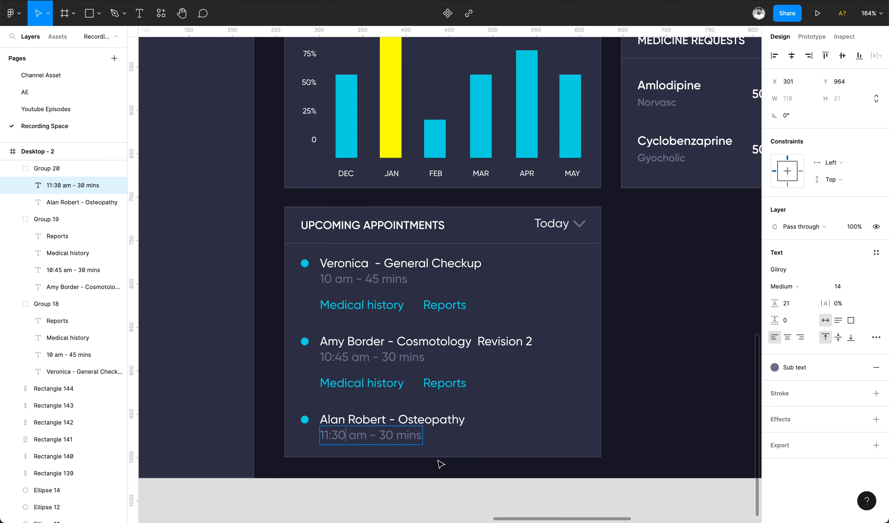
{"action": "left_click", "coordinate": [435, 480]}
Group each appointment's dot together with its texts, one group per appointment.
{"action": "scroll", "coordinate": [430, 452], "scroll_direction": "down", "scroll_amount": 5}
{"action": "scroll", "coordinate": [279, 373], "scroll_direction": "up", "scroll_amount": 5}
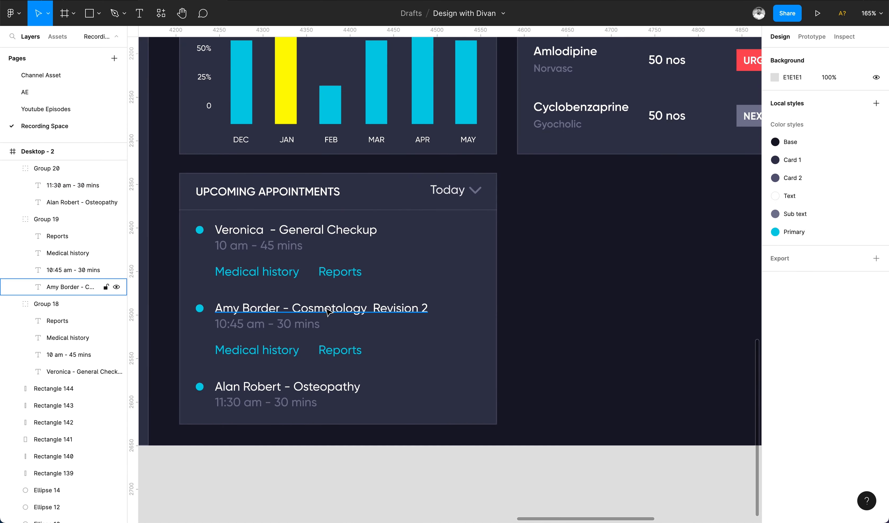
{"action": "left_click", "coordinate": [328, 307]}
{"action": "left_click", "coordinate": [302, 229], "text": "shift"}
{"action": "left_click", "coordinate": [292, 386], "text": "shift"}
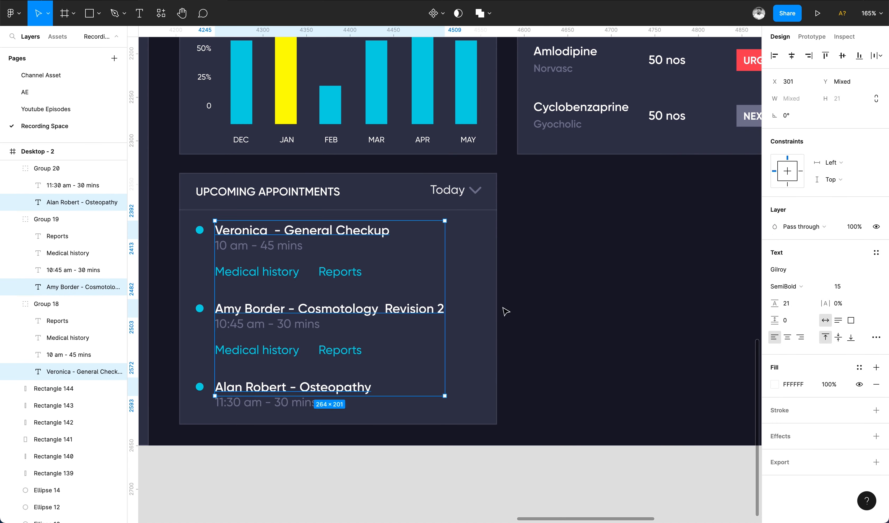
{"action": "scroll", "coordinate": [499, 287], "scroll_direction": "down", "scroll_amount": 5}
{"action": "left_click", "coordinate": [375, 379]}
{"action": "left_click", "coordinate": [315, 374], "text": "shift"}
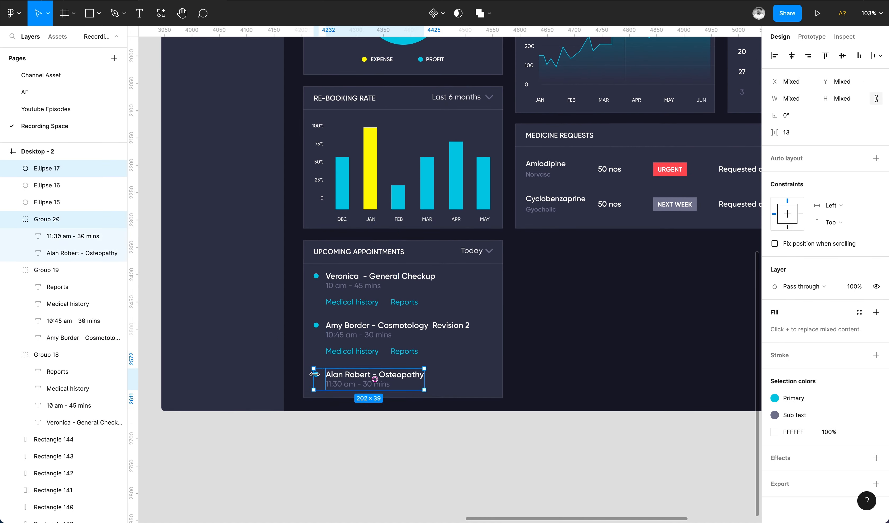
{"action": "key", "text": "super+g"}
{"action": "left_click", "coordinate": [363, 332]}
{"action": "left_click", "coordinate": [315, 325], "text": "shift"}
{"action": "key", "text": "super+g"}
{"action": "left_click", "coordinate": [337, 290]}
{"action": "left_click", "coordinate": [316, 275], "text": "shift"}
{"action": "key", "text": "super+g"}
{"action": "left_click", "coordinate": [341, 334], "text": "shift"}
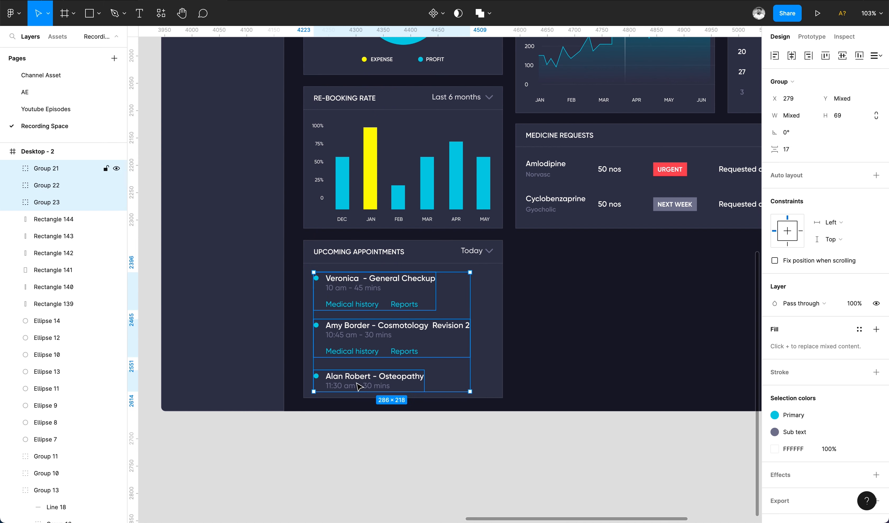
Distribute the three appointment groups with even vertical spacing.
{"action": "left_click", "coordinate": [357, 383], "text": "shift"}
{"action": "left_click", "coordinate": [880, 56]}
{"action": "left_click", "coordinate": [827, 90]}
Recolor the first appointment's dot with the yellow FFF72C of the re-booking chart's highlighted bar.
{"action": "left_click", "coordinate": [320, 297], "text": "super"}
{"action": "left_click", "coordinate": [315, 278], "text": "super"}
{"action": "left_click", "coordinate": [874, 253]}
{"action": "left_click", "coordinate": [875, 253]}
{"action": "left_click", "coordinate": [774, 269]}
{"action": "left_click", "coordinate": [649, 403]}
{"action": "left_click", "coordinate": [371, 192]}
{"action": "left_click", "coordinate": [371, 193]}
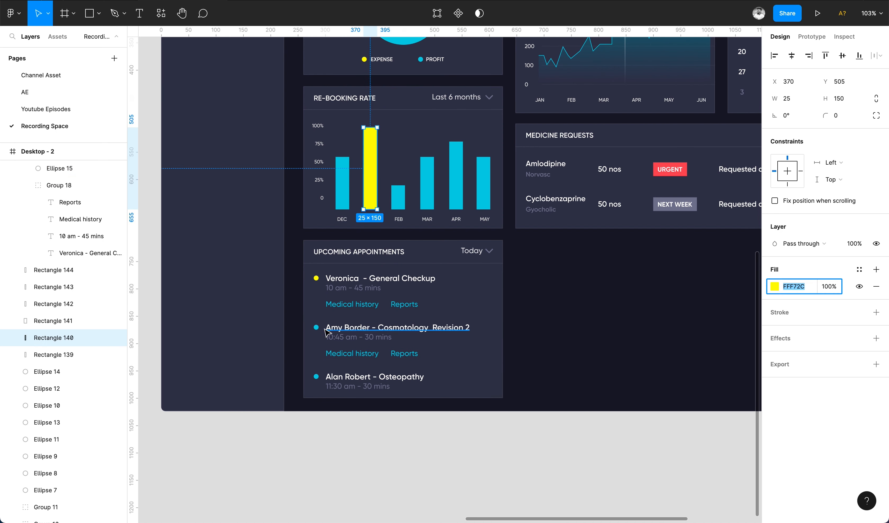
Copy the first dot's properties and paste them onto the other two appointment dots.
{"action": "left_click", "coordinate": [315, 327], "text": "super"}
{"action": "left_click", "coordinate": [316, 278], "text": "super"}
{"action": "key", "text": "alt+super+c"}
{"action": "left_click", "coordinate": [316, 327], "text": "super"}
{"action": "key", "text": "alt+super+v"}
{"action": "left_click", "coordinate": [316, 376], "text": "super"}
{"action": "key", "text": "alt+super+v"}
{"action": "left_click", "coordinate": [368, 465]}
Duplicate the Upcoming Appointments card to its right and delete everything inside the copy.
{"action": "scroll", "coordinate": [368, 464], "scroll_direction": "down", "scroll_amount": 5}
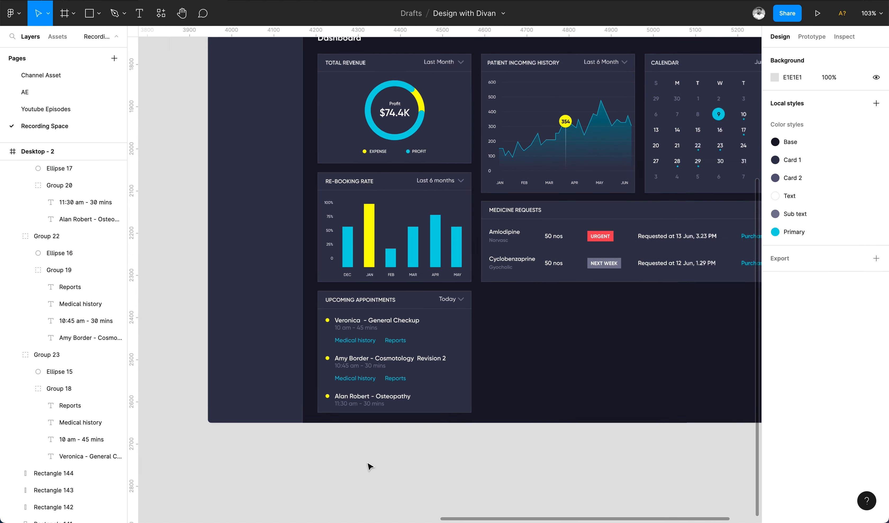
{"action": "scroll", "coordinate": [367, 464], "scroll_direction": "up", "scroll_amount": 1}
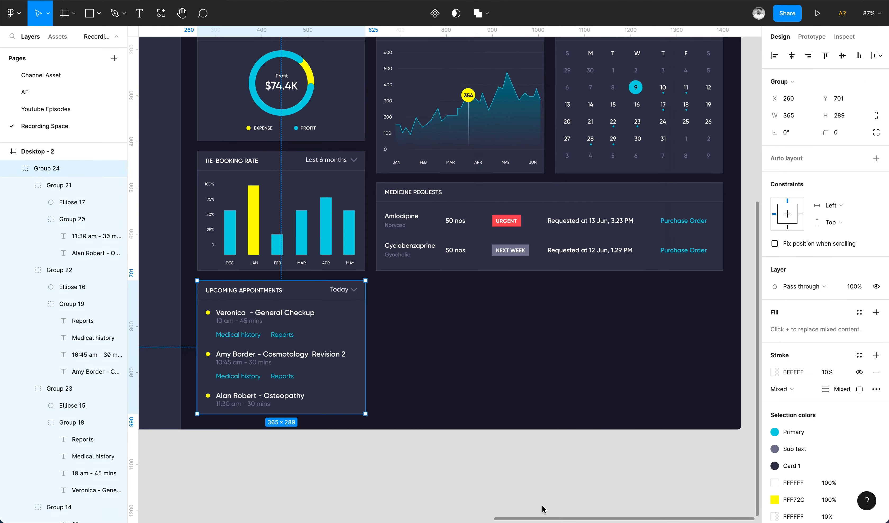
{"action": "left_click_drag", "start_coordinate": [268, 310], "coordinate": [489, 320]}
{"action": "left_click_drag", "start_coordinate": [571, 292], "coordinate": [369, 421]}
{"action": "key", "text": "Delete"}
Copy a text label into the new card and change it to 02 at font size 63.
{"action": "left_click_drag", "start_coordinate": [413, 196], "coordinate": [422, 305]}
{"action": "key", "text": "Return"}
{"action": "type", "text": "2"}
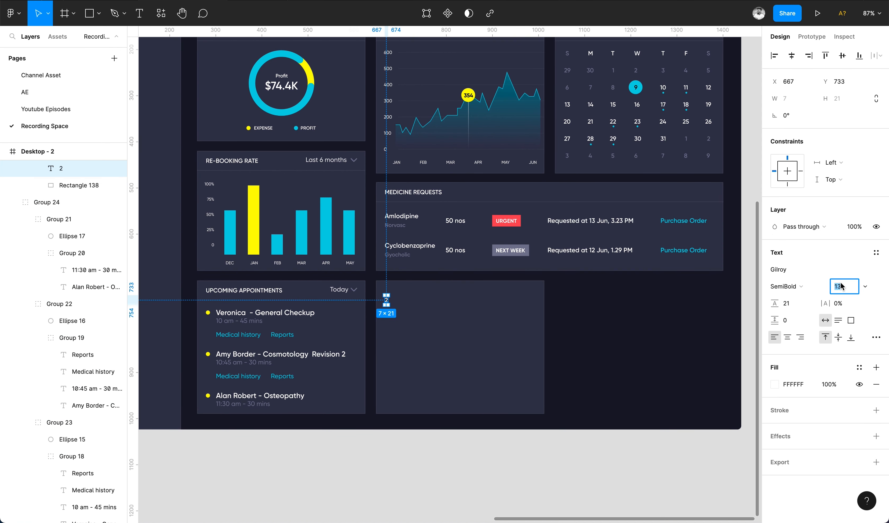
{"action": "type", "text": "63"}
{"action": "left_click_drag", "start_coordinate": [394, 304], "coordinate": [413, 308]}
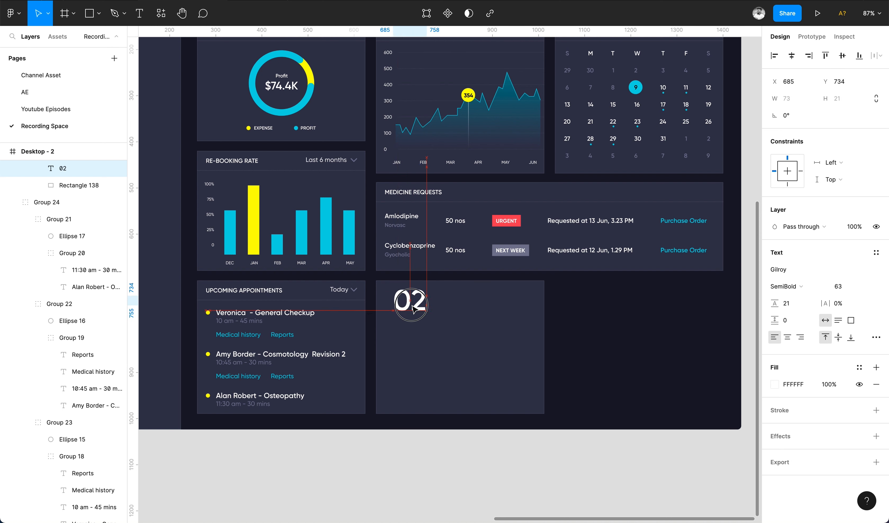
Copy the card heading below the number and change its text to unread messages.
{"action": "left_click", "coordinate": [408, 248]}
{"action": "left_click_drag", "start_coordinate": [404, 194], "coordinate": [409, 327]}
{"action": "left_click", "coordinate": [409, 305], "text": "shift"}
{"action": "double_click", "coordinate": [434, 323]}
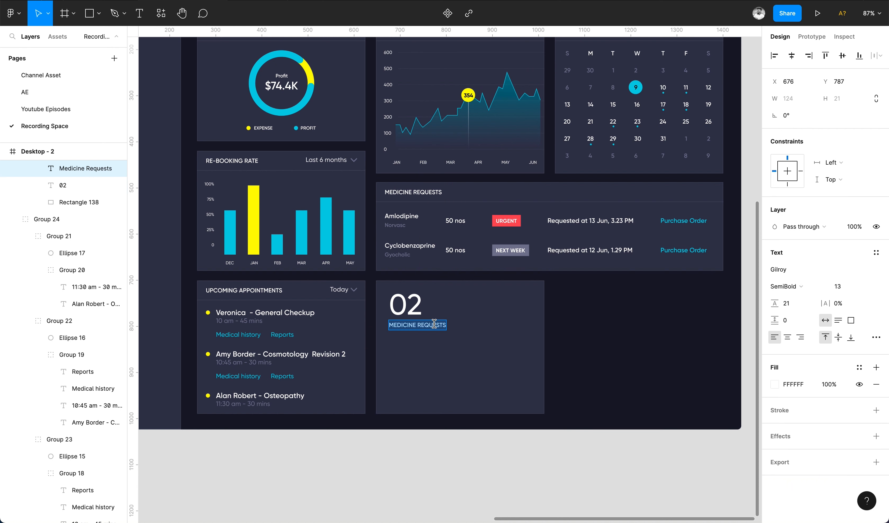
{"action": "type", "text": "unread messages"}
{"action": "key", "text": "Escape"}
Draw a horizontal divider line about 307 wide below the heading and give its stroke the Sub text color.
{"action": "left_click", "coordinate": [409, 309], "text": "shift"}
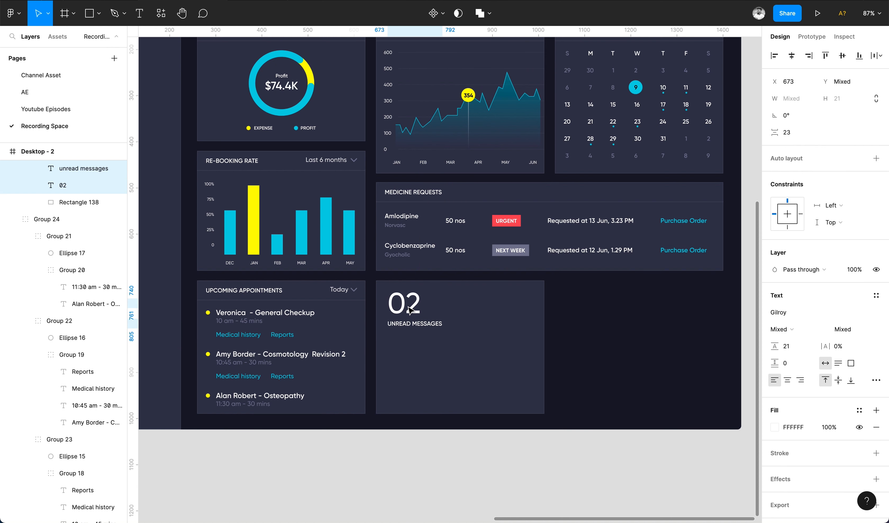
{"action": "scroll", "coordinate": [417, 315], "scroll_direction": "down", "scroll_amount": 2}
{"action": "left_click", "coordinate": [426, 319]}
{"action": "left_click_drag", "start_coordinate": [396, 303], "coordinate": [535, 303]}
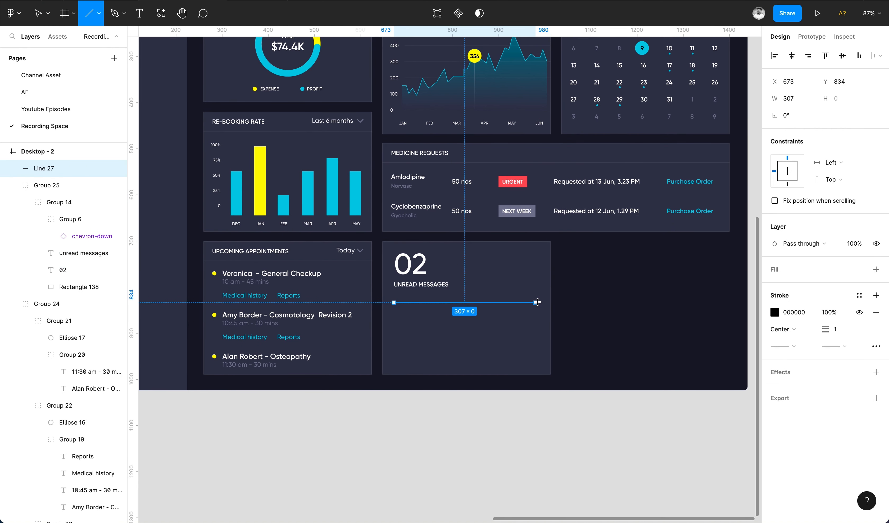
{"action": "left_click", "coordinate": [506, 304]}
{"action": "left_click", "coordinate": [496, 307]}
{"action": "left_click", "coordinate": [494, 304]}
{"action": "left_click", "coordinate": [859, 296]}
{"action": "left_click", "coordinate": [850, 359]}
Try pasting the new line's style onto the cards' header dividers, then undo the pastes.
{"action": "left_click", "coordinate": [407, 163], "text": "super"}
{"action": "key", "text": "alt+super+v"}
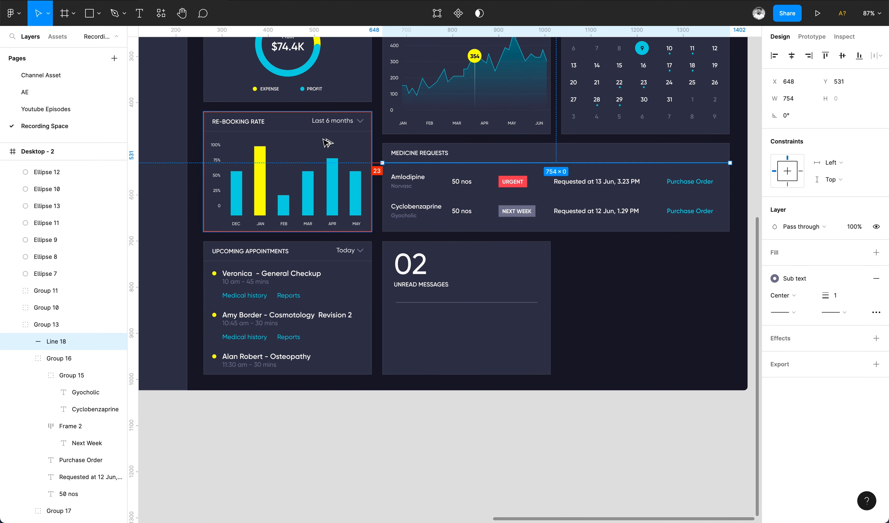
{"action": "left_click", "coordinate": [328, 132], "text": "super"}
{"action": "key", "text": "alt+super+v"}
{"action": "scroll", "coordinate": [327, 137], "scroll_direction": "up", "scroll_amount": 3}
{"action": "left_click", "coordinate": [332, 106], "text": "super"}
{"action": "key", "text": "alt+super+v"}
{"action": "left_click", "coordinate": [451, 107], "text": "super"}
{"action": "key", "text": "alt+super+v"}
{"action": "left_click", "coordinate": [598, 106], "text": "super"}
{"action": "key", "text": "alt+super+v"}
{"action": "left_click", "coordinate": [316, 365], "text": "super"}
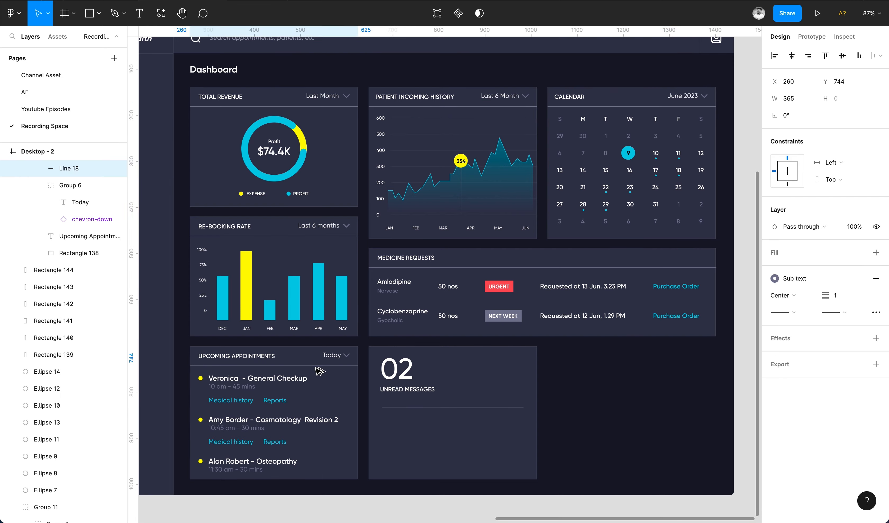
{"action": "key", "text": "alt+super+v"}
{"action": "left_click", "coordinate": [612, 392]}
{"action": "scroll", "coordinate": [611, 391], "scroll_direction": "down", "scroll_amount": 3}
{"action": "key", "text": "super+z"}
{"action": "key", "text": "super+z"}
{"action": "key", "text": "super+z"}
{"action": "key", "text": "super+z"}
{"action": "key", "text": "super+z"}
{"action": "key", "text": "super+z"}
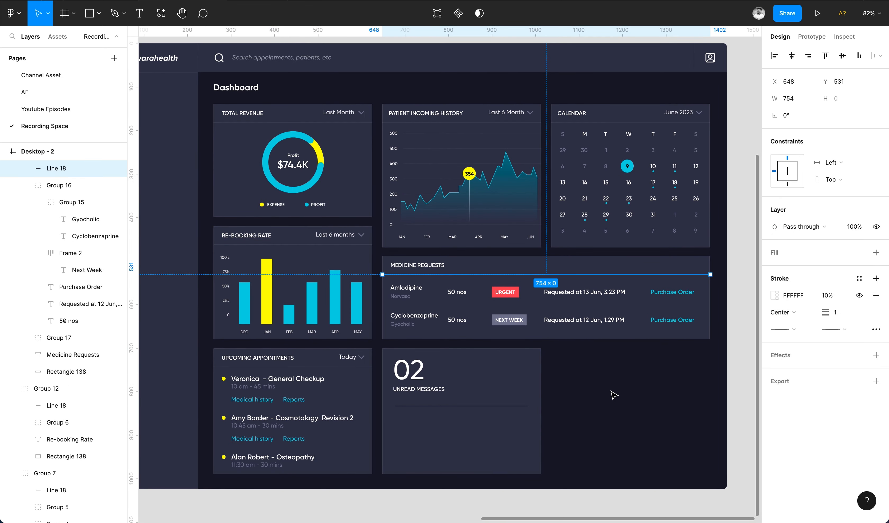
Copy a header divider's style onto the new divider line and nudge the line up slightly.
{"action": "key", "text": "alt+super+c"}
{"action": "left_click", "coordinate": [524, 406], "text": "super"}
{"action": "key", "text": "alt+super+v"}
{"action": "scroll", "coordinate": [453, 456], "scroll_direction": "up", "scroll_amount": 5}
{"action": "key", "text": "Up"}
{"action": "key", "text": "Up"}
{"action": "key", "text": "Up"}
{"action": "key", "text": "Up"}
{"action": "key", "text": "Up"}
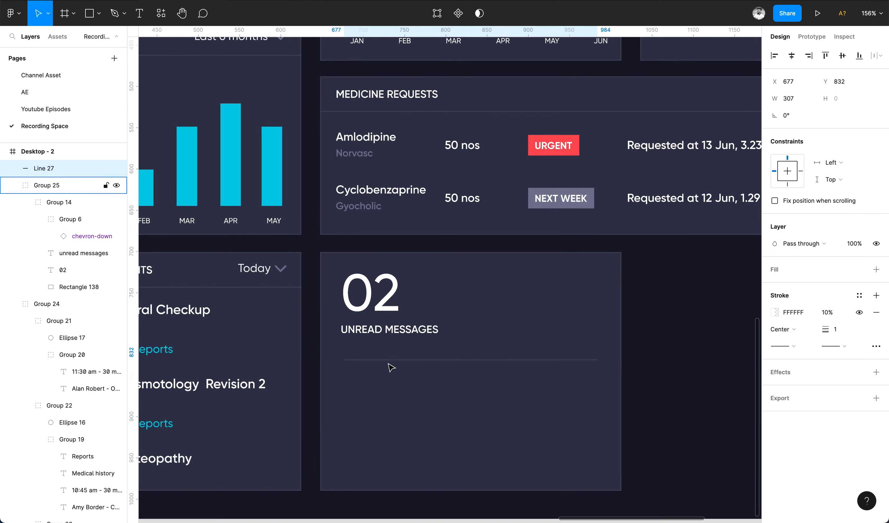
Nudge the number, heading and divider line upward to tighten their spacing.
{"action": "left_click", "coordinate": [379, 330], "text": "super"}
{"action": "left_click", "coordinate": [378, 296], "text": "shift+super"}
{"action": "key", "text": "Left"}
{"action": "key", "text": "Up"}
{"action": "left_click", "coordinate": [360, 360], "text": "super"}
{"action": "left_click", "coordinate": [360, 359], "text": "super"}
{"action": "key", "text": "Up"}
{"action": "key", "text": "Up"}
{"action": "key", "text": "Up"}
{"action": "key", "text": "Up"}
{"action": "key", "text": "Up"}
Duplicate the heading below the divider, switch its case to normal, and replace it with a doctor's name.
{"action": "scroll", "coordinate": [366, 356], "scroll_direction": "down", "scroll_amount": 2}
{"action": "left_click", "coordinate": [387, 339]}
{"action": "left_click_drag", "start_coordinate": [391, 262], "coordinate": [390, 311]}
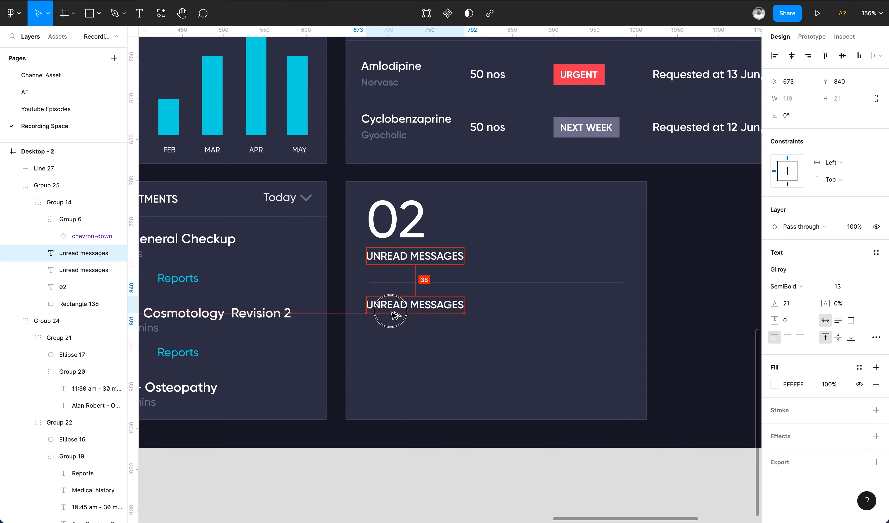
{"action": "left_click", "coordinate": [876, 337]}
{"action": "key", "text": "Return"}
{"action": "type", "text": "Dr. Mendieta Zubski"}
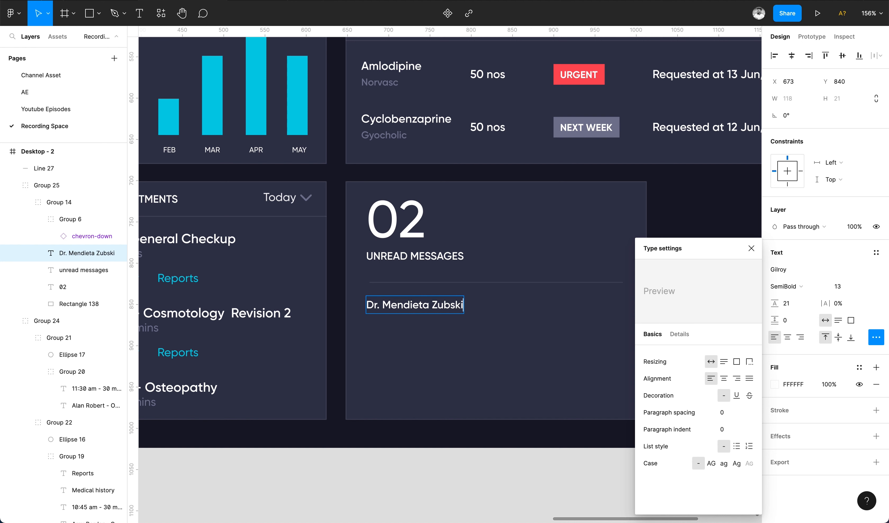
{"action": "left_click", "coordinate": [751, 248]}
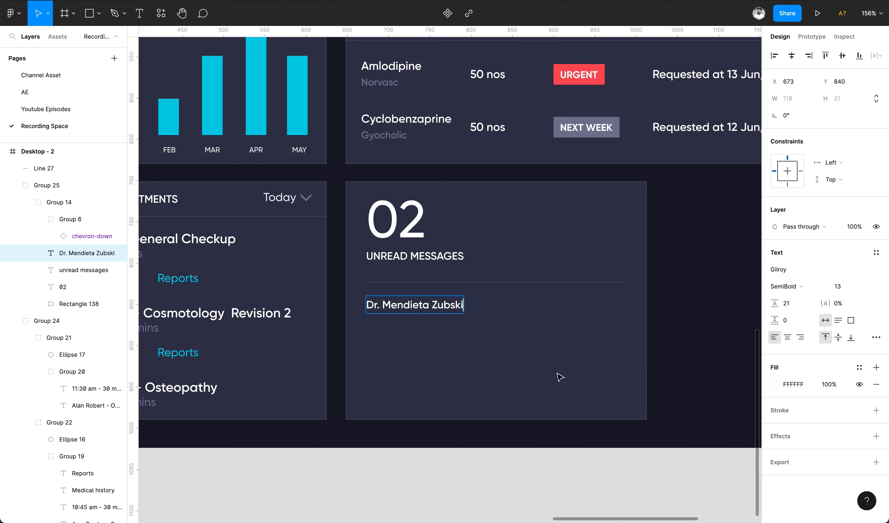
Duplicate the name below as a 45 mins ago timestamp in Medium weight, size 14, with the Sub text color.
{"action": "left_click_drag", "start_coordinate": [423, 308], "coordinate": [424, 323]}
{"action": "double_click", "coordinate": [424, 324]}
{"action": "type", "text": "14"}
{"action": "key", "text": "Return"}
{"action": "left_click", "coordinate": [795, 286]}
{"action": "left_click", "coordinate": [799, 273]}
{"action": "left_click", "coordinate": [859, 368]}
{"action": "left_click", "coordinate": [852, 374]}
Duplicate the name and timestamp below and change them to a second sender's name and 60 mins ago.
{"action": "left_click", "coordinate": [466, 302], "text": "shift"}
{"action": "left_click_drag", "start_coordinate": [448, 305], "coordinate": [448, 365]}
{"action": "double_click", "coordinate": [451, 368]}
{"action": "type", "text": "Maria Mason Jr"}
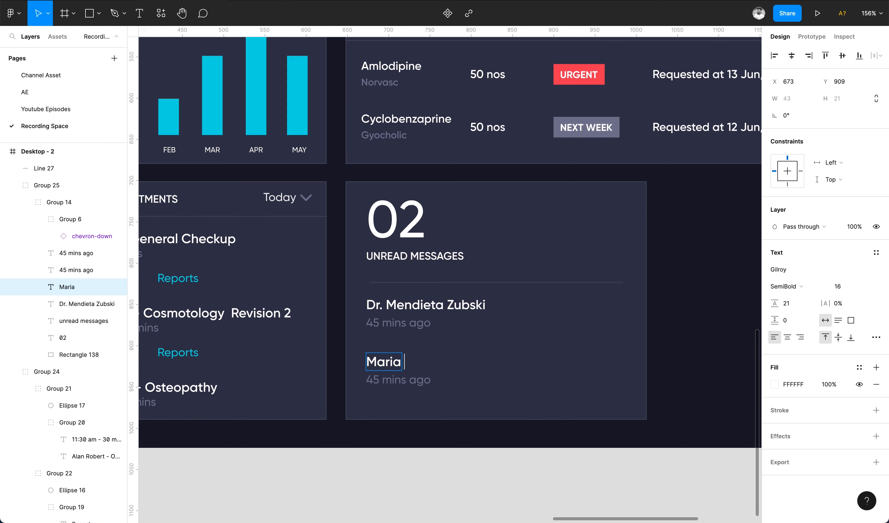
{"action": "double_click", "coordinate": [383, 379]}
{"action": "left_click", "coordinate": [454, 437]}
{"action": "scroll", "coordinate": [454, 437], "scroll_direction": "down", "scroll_amount": 10}
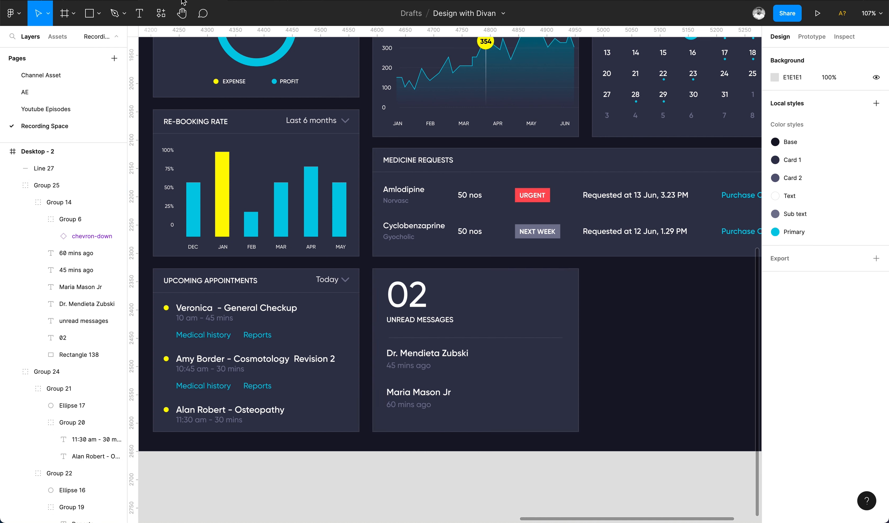
Paste a right arrow icon into the card and group the first message's name and timestamp.
{"action": "left_click", "coordinate": [522, 292]}
{"action": "key", "text": "ctrl+v"}
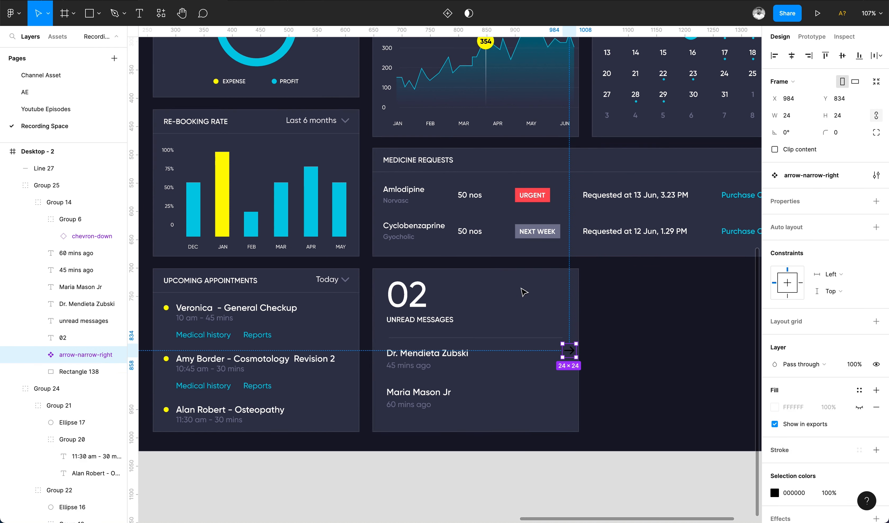
{"action": "left_click", "coordinate": [426, 366]}
{"action": "left_click", "coordinate": [453, 354], "text": "shift"}
{"action": "key", "text": "super+g"}
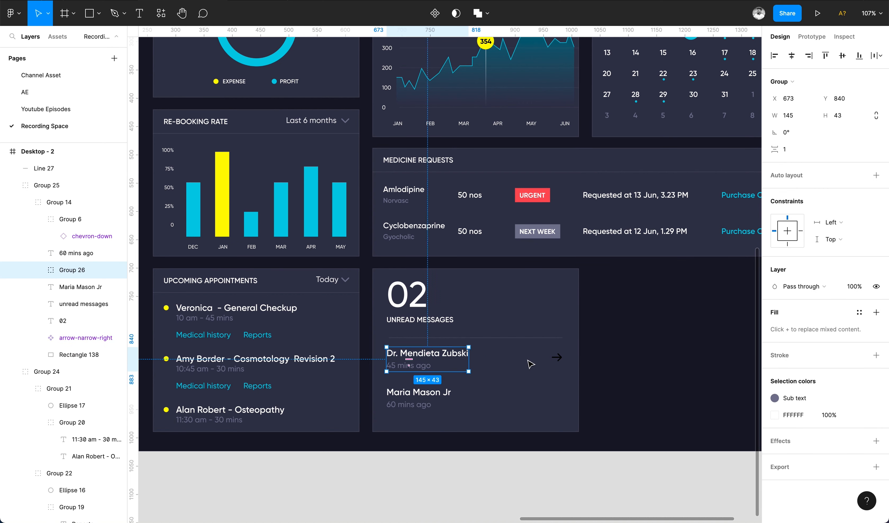
Color the arrow icon with the Primary color style.
{"action": "left_click", "coordinate": [556, 357], "text": "shift"}
{"action": "left_click", "coordinate": [557, 360]}
{"action": "left_click", "coordinate": [860, 393]}
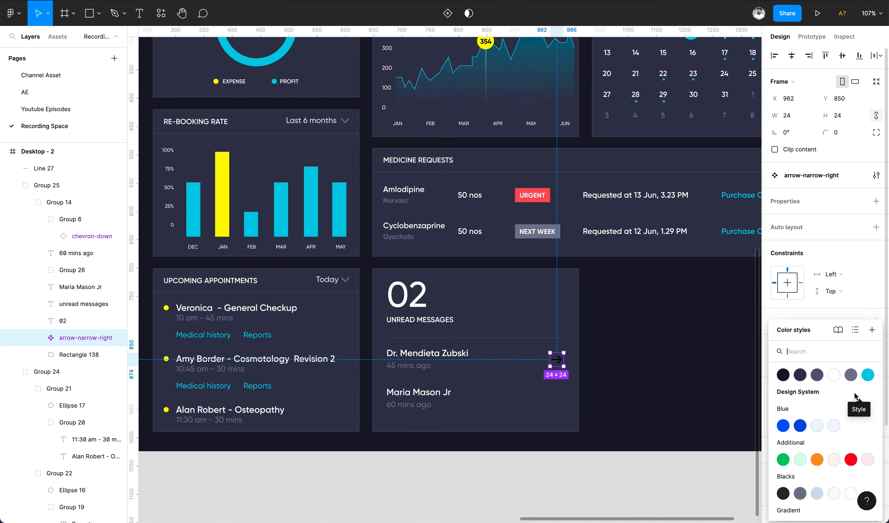
{"action": "left_click", "coordinate": [611, 460]}
{"action": "double_click", "coordinate": [557, 359]}
{"action": "left_click", "coordinate": [862, 324]}
{"action": "left_click", "coordinate": [664, 416]}
{"action": "left_click", "coordinate": [554, 494]}
Duplicate the arrow beside the second message and group that message's name and timestamp.
{"action": "double_click", "coordinate": [559, 362]}
{"action": "double_click", "coordinate": [559, 362]}
{"action": "left_click_drag", "start_coordinate": [559, 363], "coordinate": [561, 400], "text": "alt"}
{"action": "left_click", "coordinate": [427, 404]}
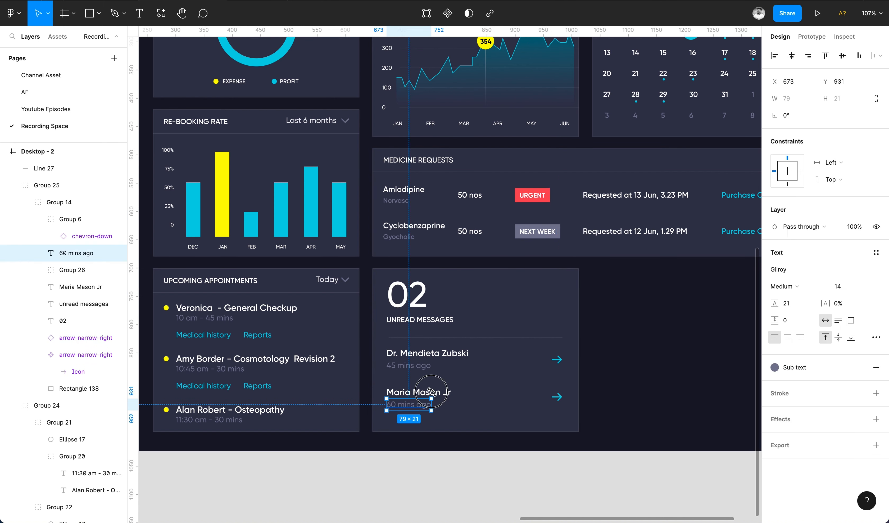
{"action": "left_click", "coordinate": [432, 393], "text": "shift"}
{"action": "key", "text": "super+g"}
Align each arrow vertically with its message group and nudge the first message row down.
{"action": "left_click", "coordinate": [557, 396], "text": "shift"}
{"action": "left_click", "coordinate": [843, 56]}
{"action": "left_click", "coordinate": [449, 355], "text": "shift"}
{"action": "left_click", "coordinate": [553, 357], "text": "shift"}
{"action": "key", "text": "shift+Down"}
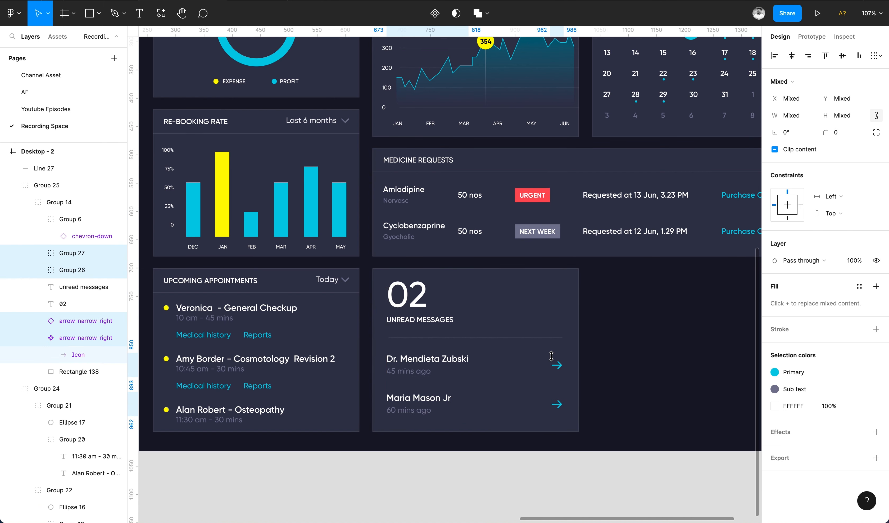
Nudge the selected message row down 3 pixels.
{"action": "left_click", "coordinate": [526, 338]}
{"action": "key", "text": "Down"}
{"action": "key", "text": "Down"}
{"action": "key", "text": "Down"}
{"action": "scroll", "coordinate": [527, 339], "scroll_direction": "down", "scroll_amount": 5}
Duplicate the whole unread messages card and place the copy to its right.
{"action": "left_click", "coordinate": [456, 311], "text": "super"}
{"action": "left_click", "coordinate": [842, 283]}
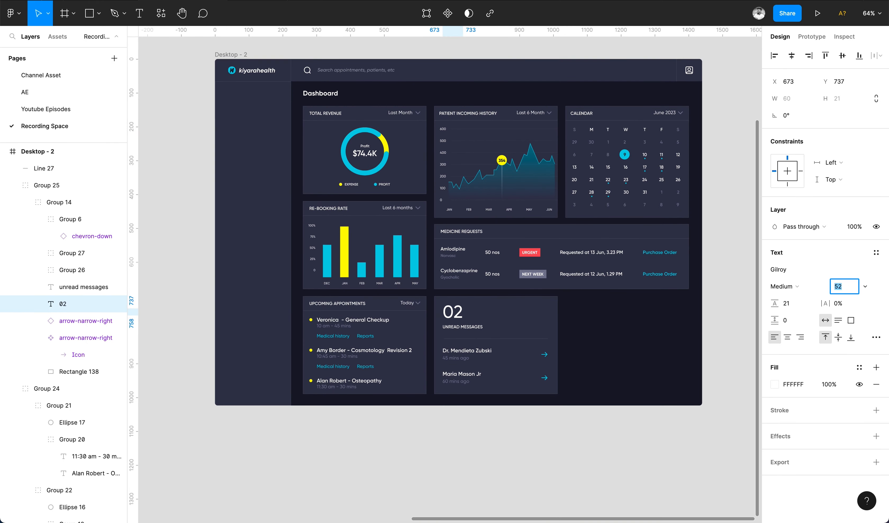
{"action": "scroll", "coordinate": [478, 311], "scroll_direction": "up", "scroll_amount": 5}
{"action": "left_click", "coordinate": [466, 327]}
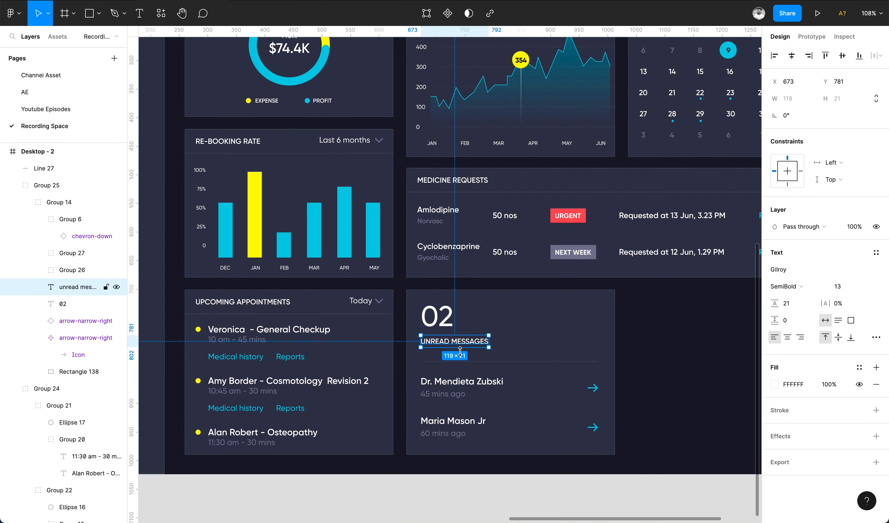
{"action": "scroll", "coordinate": [459, 351], "scroll_direction": "down", "scroll_amount": 5}
{"action": "left_click", "coordinate": [484, 448]}
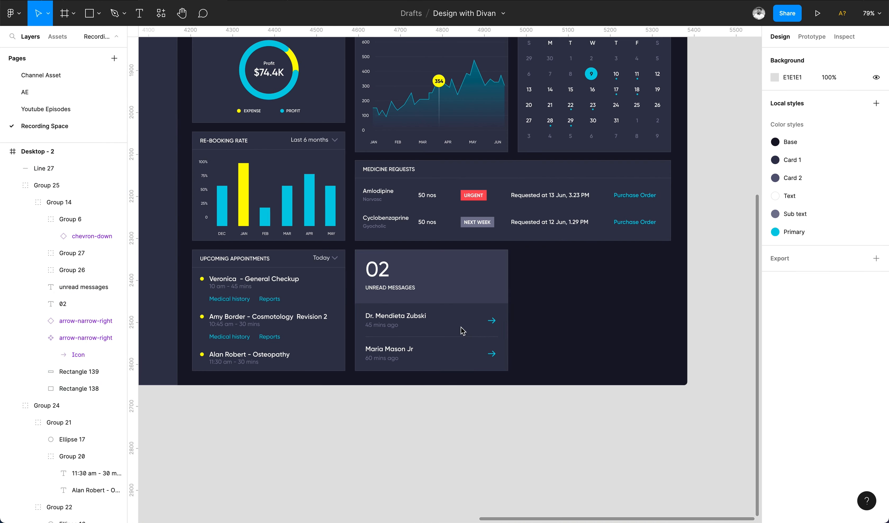
{"action": "left_click_drag", "start_coordinate": [536, 252], "coordinate": [369, 371]}
{"action": "left_click_drag", "start_coordinate": [387, 315], "coordinate": [548, 314]}
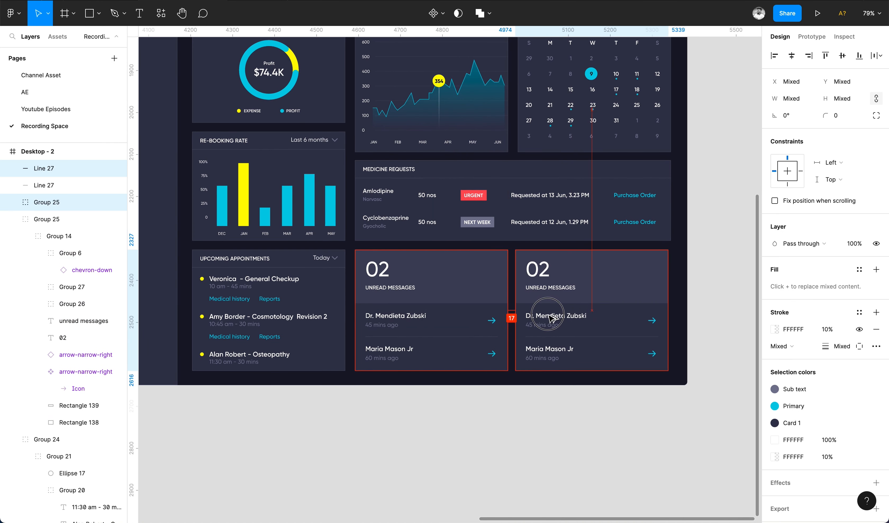
Change the duplicated card's count to 04 and its label to PATIENTS IN WARD.
{"action": "double_click", "coordinate": [547, 267]}
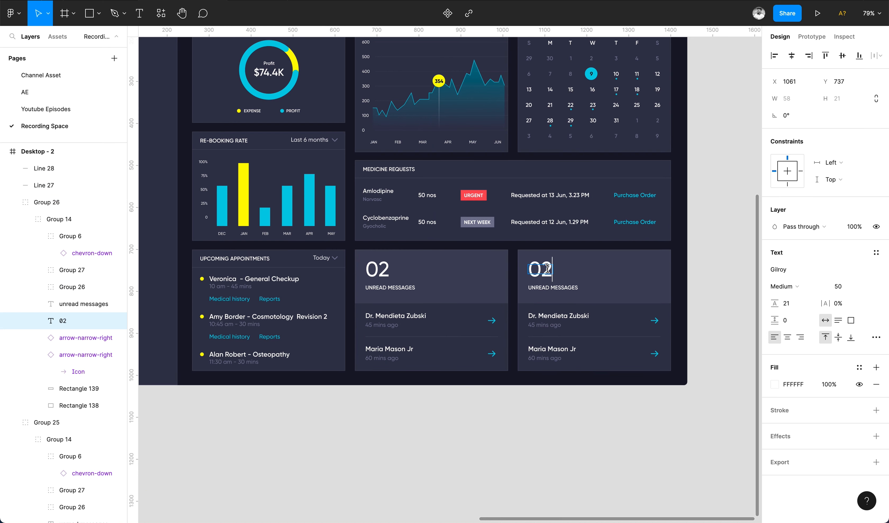
{"action": "left_click", "coordinate": [562, 287]}
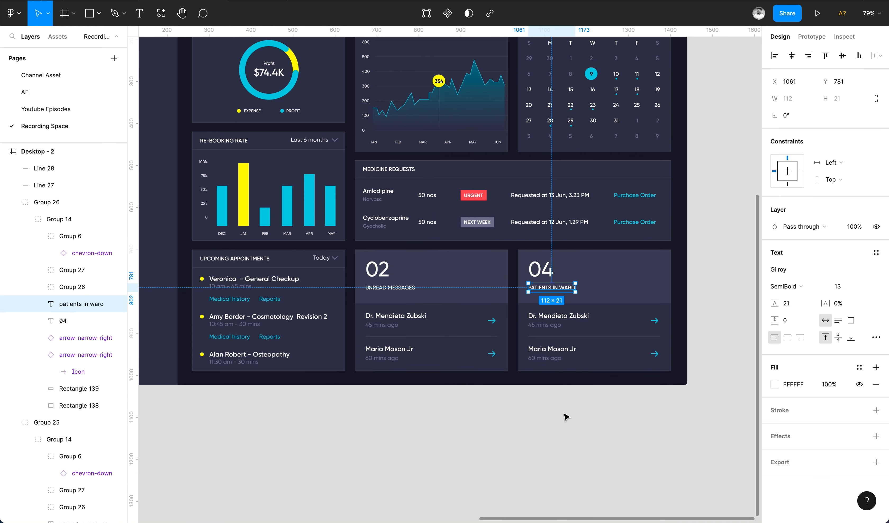
{"action": "left_click", "coordinate": [563, 413]}
Move both name rows in the new card about 50 px right to leave room for avatars.
{"action": "scroll", "coordinate": [545, 417], "scroll_direction": "right", "scroll_amount": 3}
{"action": "double_click", "coordinate": [482, 310], "text": "super"}
{"action": "scroll", "coordinate": [482, 311], "scroll_direction": "up", "scroll_amount": 3}
{"action": "key", "text": "Escape"}
{"action": "left_click", "coordinate": [456, 324], "text": "shift+super"}
{"action": "left_click", "coordinate": [452, 365], "text": "shift+super"}
{"action": "left_click", "coordinate": [450, 352], "text": "shift+super"}
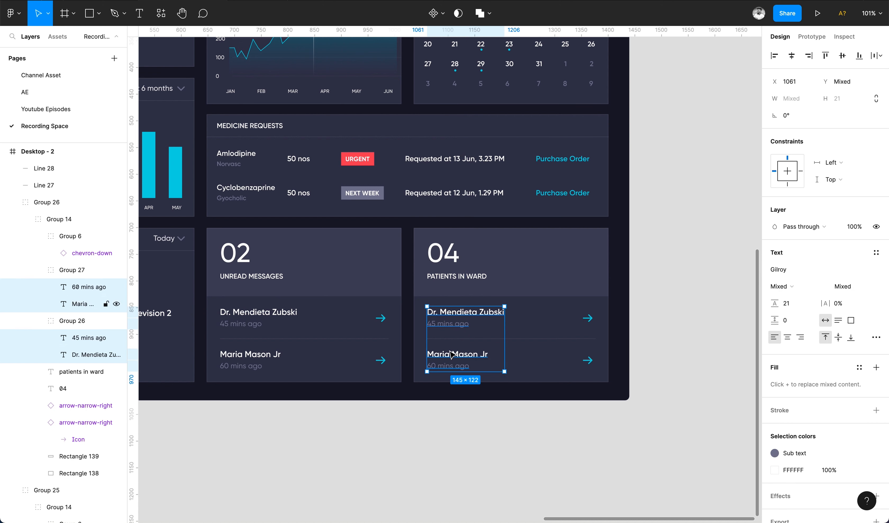
{"action": "left_click_drag", "start_coordinate": [448, 350], "coordinate": [452, 355]}
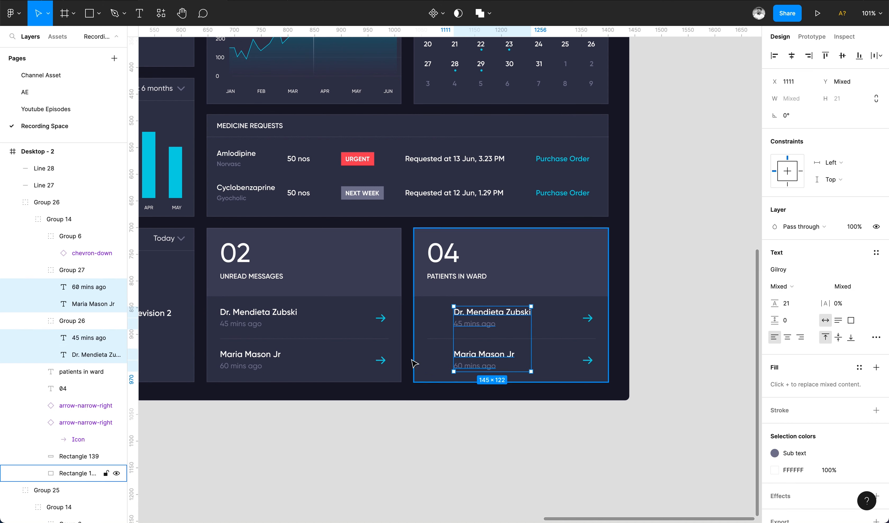
Draw two 34 px circles as avatars beside the two patient names.
{"action": "left_click", "coordinate": [394, 426]}
{"action": "key", "text": "o"}
{"action": "scroll", "coordinate": [433, 360], "scroll_direction": "up", "scroll_amount": 5}
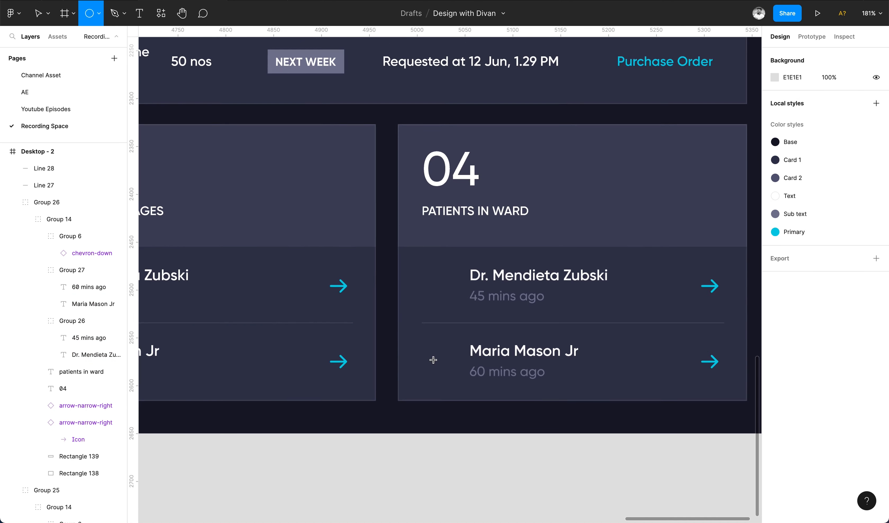
{"action": "mouse_move", "coordinate": [424, 268]}
{"action": "left_mouse_down"}
{"action": "mouse_move", "coordinate": [457, 301]}
{"action": "mouse_move", "coordinate": [453, 363]}
{"action": "left_mouse_up"}
Fill the lower avatar circle with a portrait photo as an image fill.
{"action": "left_click", "coordinate": [774, 286]}
{"action": "left_click", "coordinate": [648, 247]}
{"action": "left_click", "coordinate": [657, 305]}
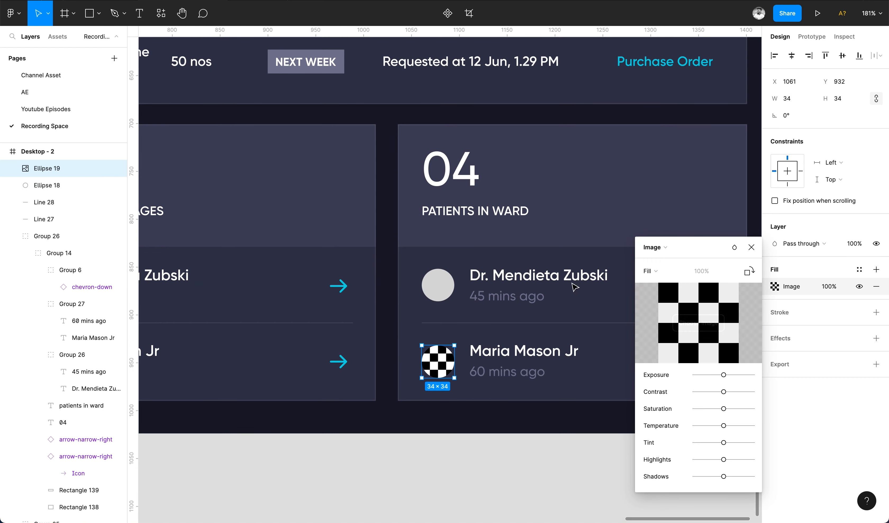
{"action": "left_click", "coordinate": [714, 332]}
{"action": "double_click", "coordinate": [341, 284]}
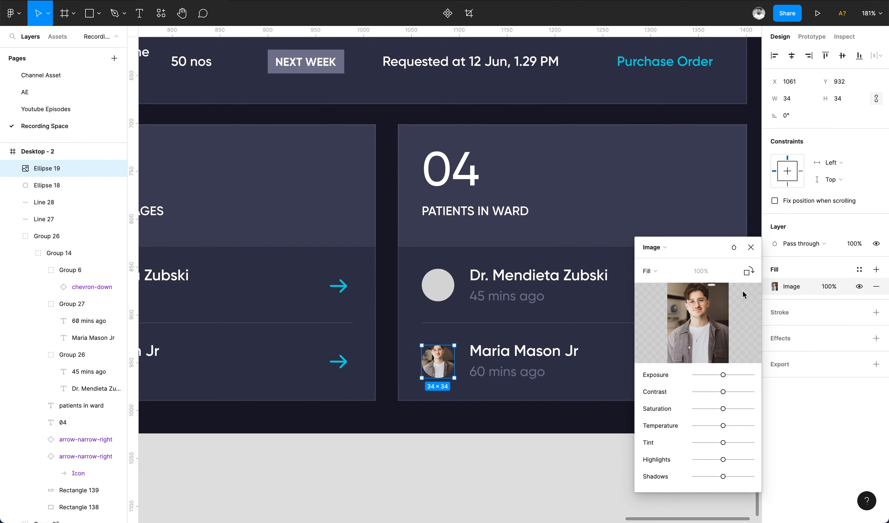
Fill the upper avatar circle with another portrait photo as an image fill.
{"action": "left_click", "coordinate": [437, 284]}
{"action": "left_click", "coordinate": [774, 287]}
{"action": "left_click", "coordinate": [652, 247]}
{"action": "left_click", "coordinate": [657, 306]}
{"action": "left_click", "coordinate": [714, 332]}
{"action": "scroll", "coordinate": [614, 197], "scroll_direction": "down", "scroll_amount": 15}
{"action": "double_click", "coordinate": [613, 197]}
{"action": "left_click", "coordinate": [490, 478]}
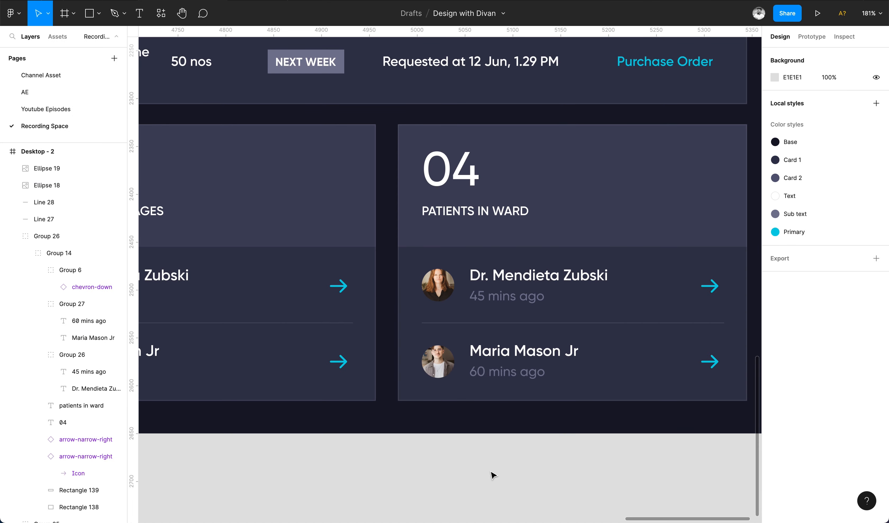
{"action": "double_click", "coordinate": [486, 356]}
{"action": "double_click", "coordinate": [486, 351]}
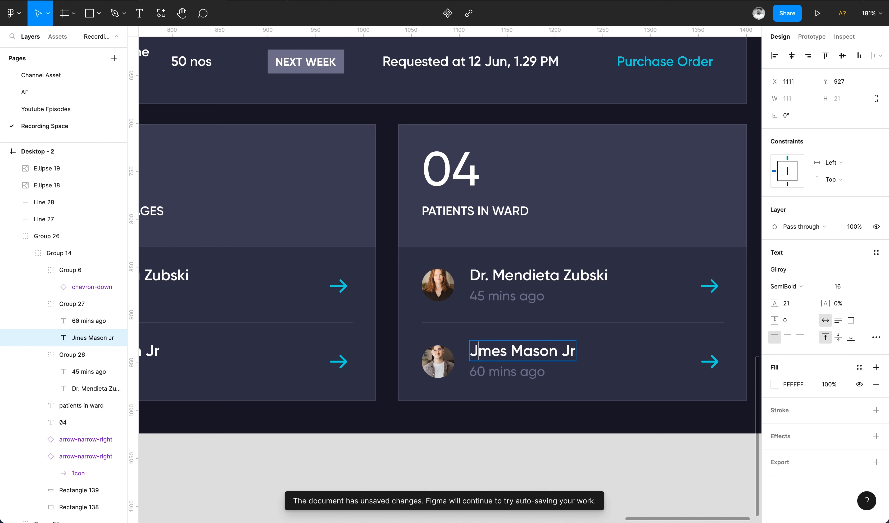
{"action": "key", "text": "BackSpace"}
{"action": "type", "text": "a"}
{"action": "double_click", "coordinate": [537, 350]}
Replace the patients' timestamps with 24, Female and 34, Male.
{"action": "double_click", "coordinate": [532, 301]}
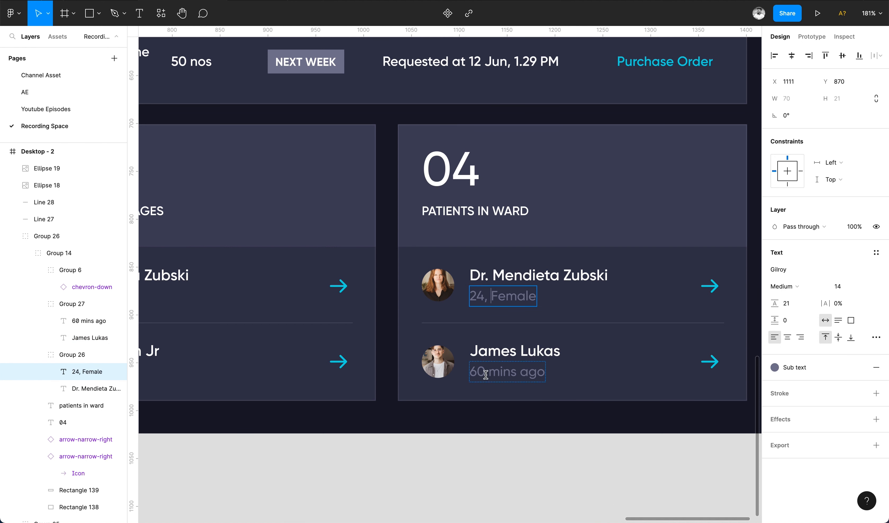
{"action": "double_click", "coordinate": [477, 372]}
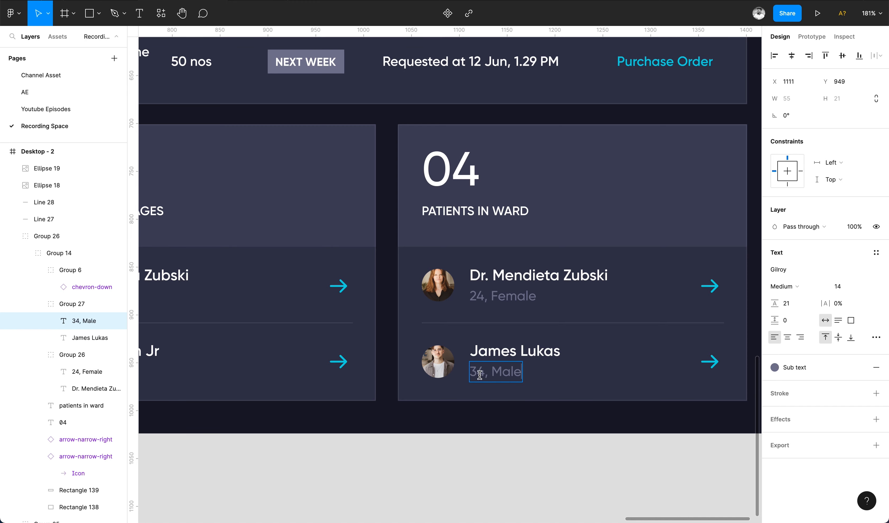
{"action": "left_click", "coordinate": [468, 468]}
Add an Overview text label at the top of the sidebar.
{"action": "scroll", "coordinate": [468, 468], "scroll_direction": "down", "scroll_amount": 6}
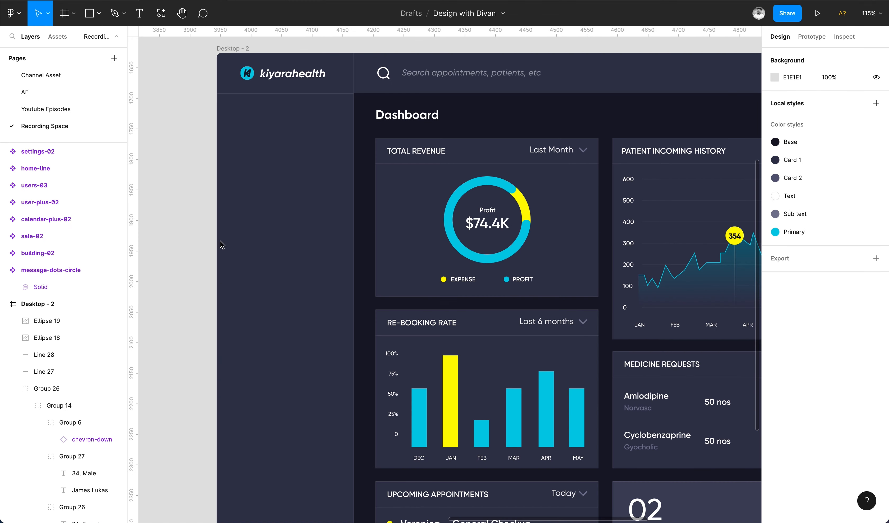
{"action": "left_click", "coordinate": [256, 128]}
{"action": "type", "text": "Ov"}
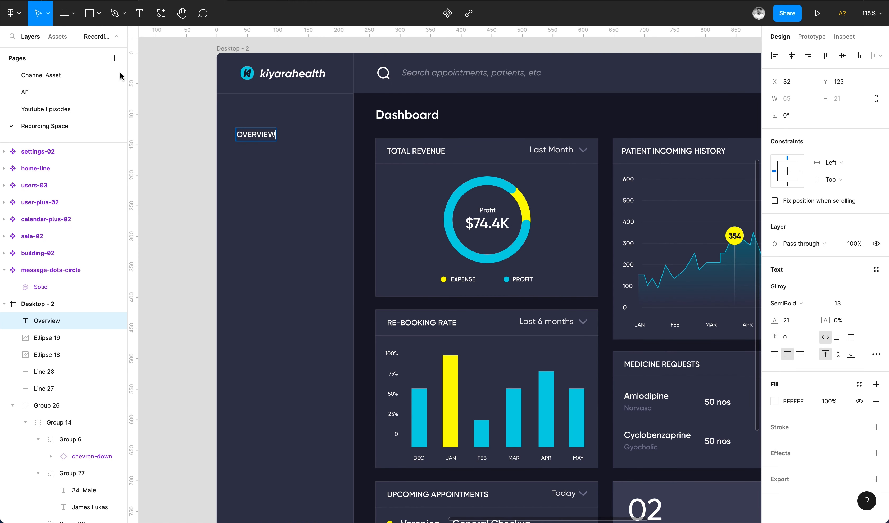
Duplicate the label into a column of Staffs menu items below it.
{"action": "left_click_drag", "start_coordinate": [284, 136], "coordinate": [275, 169]}
{"action": "key", "text": "Escape"}
{"action": "key", "text": "super+d"}
{"action": "key", "text": "super+d"}
{"action": "key", "text": "super+d"}
Rename the next menu items Patients, Appointments and Sales.
{"action": "double_click", "coordinate": [274, 167]}
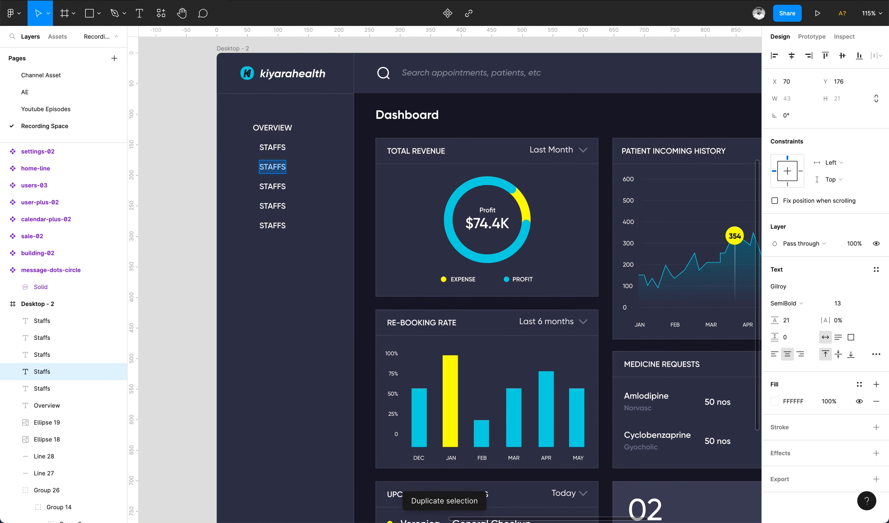
{"action": "double_click", "coordinate": [272, 186]}
{"action": "type", "text": "Appointments"}
{"action": "double_click", "coordinate": [276, 205]}
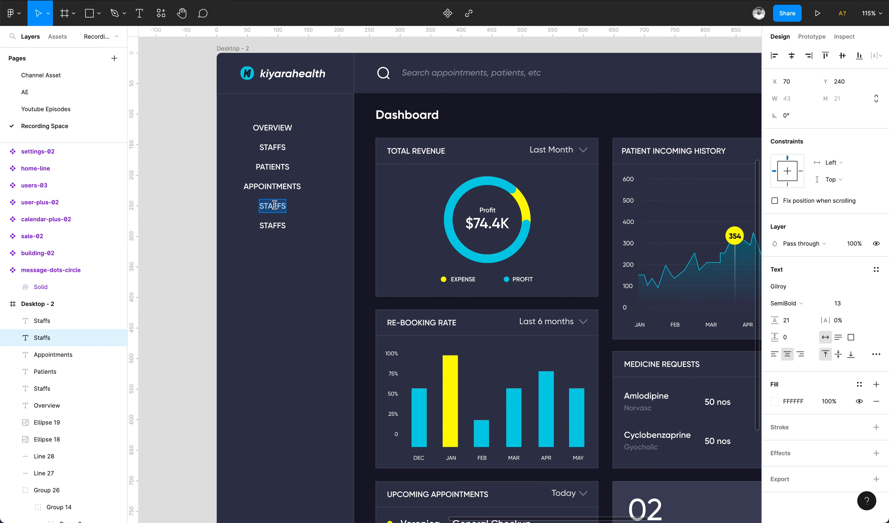
{"action": "type", "text": "Sales"}
Rename the last item Inventory and duplicate it into three more items below.
{"action": "left_click", "coordinate": [278, 225]}
{"action": "key", "text": "Escape"}
{"action": "left_click_drag", "start_coordinate": [279, 228], "coordinate": [277, 246]}
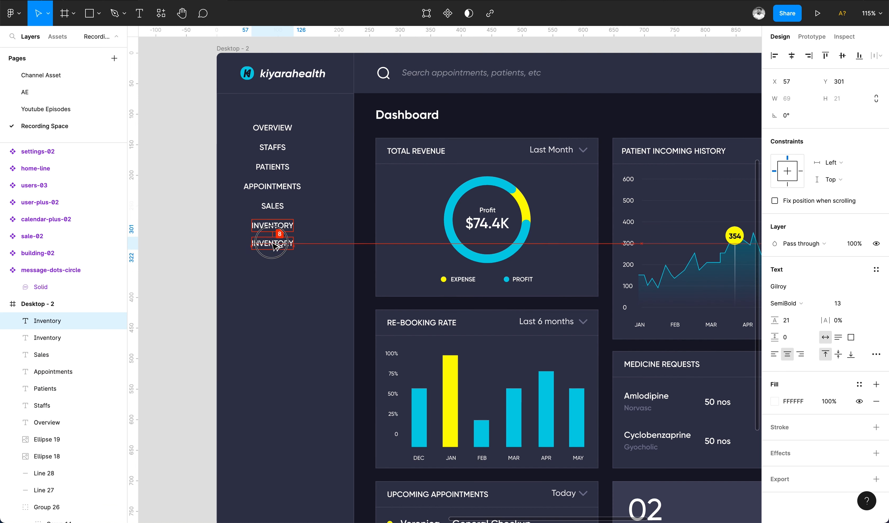
{"action": "key", "text": "ctrl+d"}
{"action": "key", "text": "ctrl+d"}
Rename the new items Inbox and Accounts & Settings.
{"action": "double_click", "coordinate": [272, 245]}
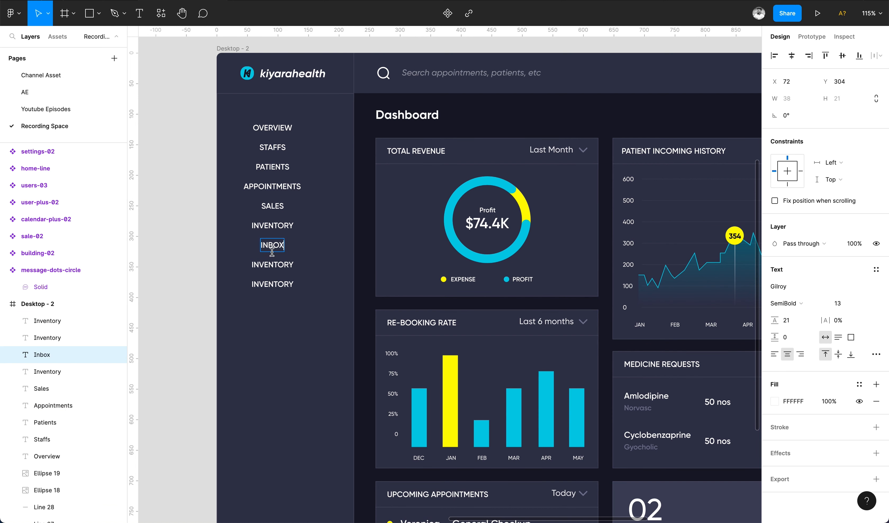
{"action": "double_click", "coordinate": [277, 265]}
{"action": "type", "text": "Accounts & Sett"}
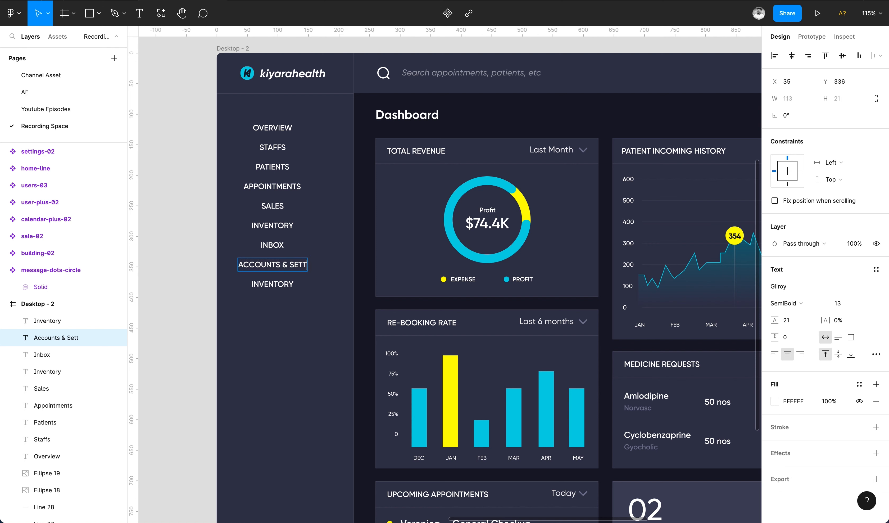
{"action": "type", "text": "ings"}
Delete the extra Inventory copy at the bottom of the menu.
{"action": "key", "text": "Escape"}
{"action": "left_click", "coordinate": [282, 287]}
{"action": "key", "text": "Delete"}
Left-align all sidebar menu items and nudge them into position.
{"action": "left_click_drag", "start_coordinate": [207, 117], "coordinate": [316, 284]}
{"action": "left_click", "coordinate": [315, 298], "text": "shift"}
{"action": "left_click", "coordinate": [776, 59]}
{"action": "key", "text": "shift+Right"}
{"action": "key", "text": "Left"}
{"action": "key", "text": "Left"}
{"action": "key", "text": "Left"}
{"action": "left_click", "coordinate": [202, 292]}
{"action": "key", "text": "ctrl+z"}
{"action": "key", "text": "shift+Up"}
{"action": "key", "text": "shift+Up"}
{"action": "key", "text": "Down"}
{"action": "key", "text": "Down"}
{"action": "key", "text": "Down"}
{"action": "key", "text": "Down"}
Set the spacing between the menu items to 12.
{"action": "left_click", "coordinate": [793, 134]}
{"action": "key", "text": "Up"}
{"action": "key", "text": "Up"}
{"action": "key", "text": "Down"}
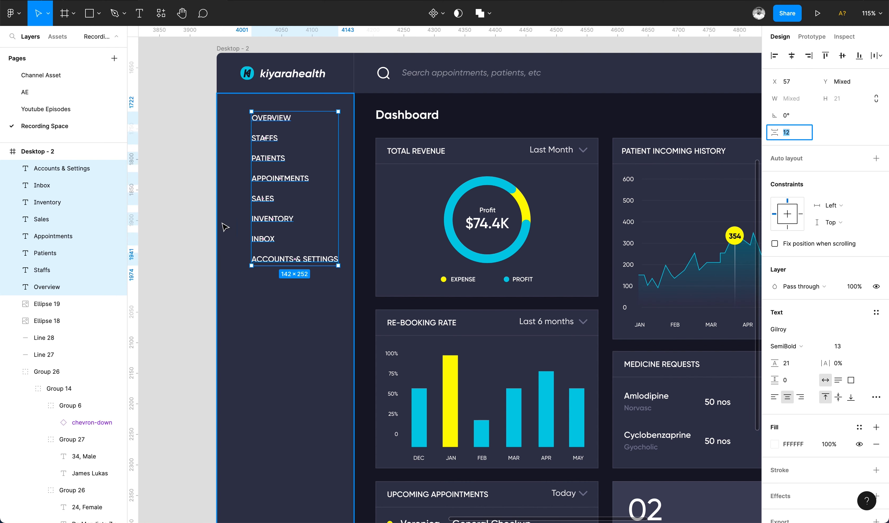
Place the home icon, about 18 px, beside Overview in the sidebar.
{"action": "left_click", "coordinate": [213, 222]}
{"action": "scroll", "coordinate": [213, 222], "scroll_direction": "up", "scroll_amount": 6}
{"action": "left_click", "coordinate": [270, 222]}
{"action": "key", "text": "ctrl+x"}
{"action": "key", "text": "ctrl+z"}
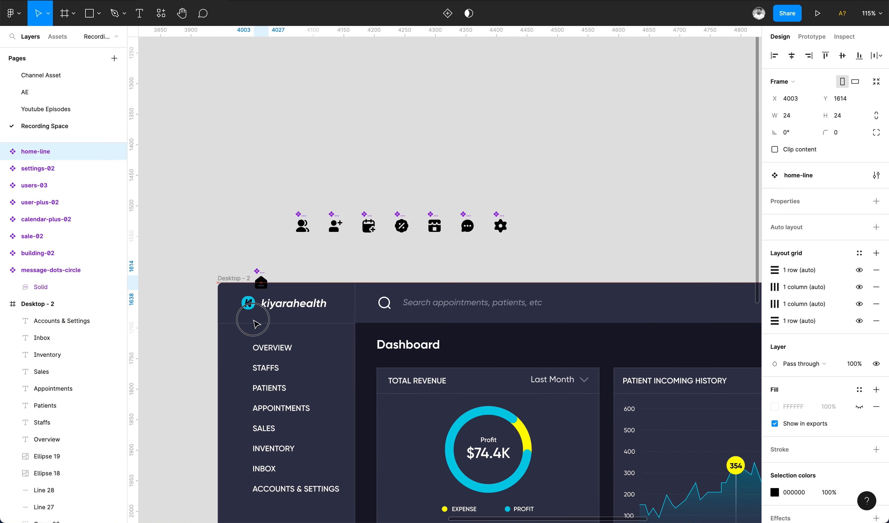
{"action": "left_click_drag", "start_coordinate": [272, 222], "coordinate": [246, 343]}
{"action": "scroll", "coordinate": [246, 342], "scroll_direction": "up", "scroll_amount": 5}
{"action": "scroll", "coordinate": [249, 346], "scroll_direction": "down", "scroll_amount": 2}
{"action": "scroll", "coordinate": [249, 346], "scroll_direction": "left", "scroll_amount": 2}
{"action": "key", "text": "Down"}
{"action": "left_click_drag", "start_coordinate": [345, 239], "coordinate": [345, 243]}
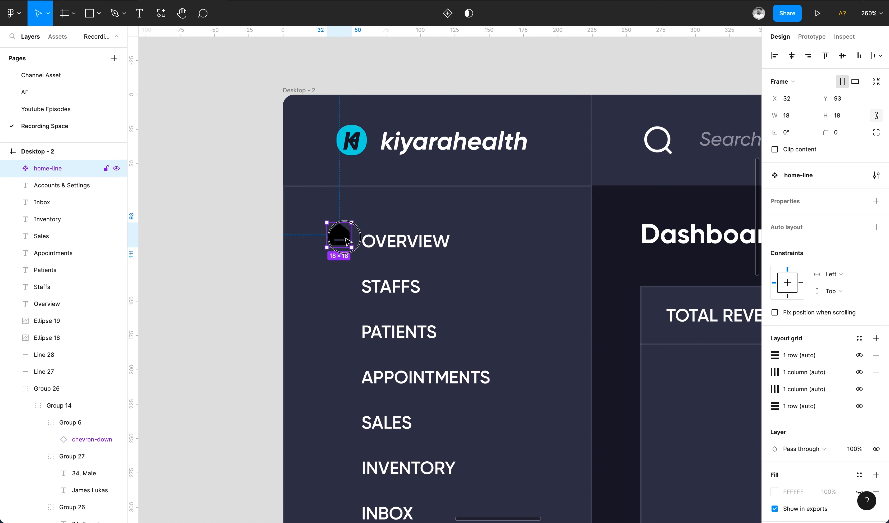
Recolor the home icon to FFFFFF at 50% opacity.
{"action": "scroll", "coordinate": [389, 244], "scroll_direction": "down", "scroll_amount": 5}
{"action": "scroll", "coordinate": [789, 345], "scroll_direction": "down", "scroll_amount": 5}
{"action": "left_click", "coordinate": [774, 397]}
{"action": "left_click_drag", "start_coordinate": [672, 333], "coordinate": [424, 252]}
{"action": "left_click", "coordinate": [827, 397]}
{"action": "key", "text": "shift+Down"}
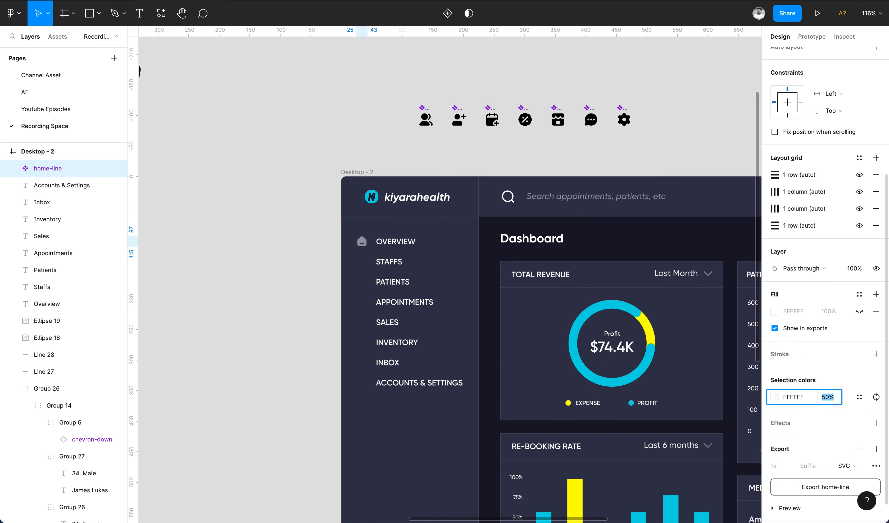
Place the users icon beside Staffs, size it 18, and paste the home icon's fill onto it.
{"action": "left_click", "coordinate": [281, 217]}
{"action": "scroll", "coordinate": [281, 218], "scroll_direction": "right", "scroll_amount": 3}
{"action": "scroll", "coordinate": [281, 217], "scroll_direction": "down", "scroll_amount": 1}
{"action": "left_click_drag", "start_coordinate": [326, 84], "coordinate": [266, 232]}
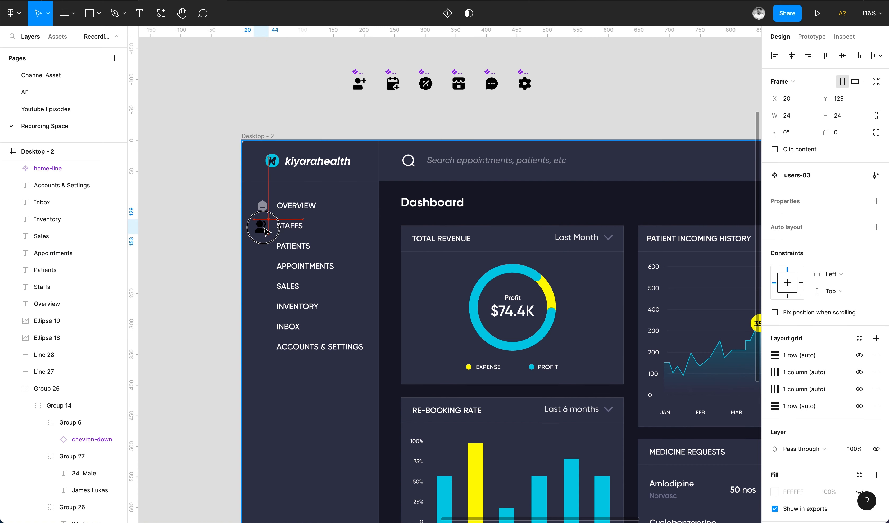
{"action": "type", "text": "18"}
{"action": "key", "text": "Return"}
{"action": "double_click", "coordinate": [263, 205]}
{"action": "double_click", "coordinate": [260, 225]}
{"action": "key", "text": "super+alt+v"}
Place the user-plus icon beside Patients at 18 px height with the same translucent white fill.
{"action": "left_click", "coordinate": [260, 226]}
{"action": "left_click", "coordinate": [262, 206], "text": "shift"}
{"action": "key", "text": "alt+h"}
{"action": "left_click_drag", "start_coordinate": [359, 84], "coordinate": [260, 246]}
{"action": "scroll", "coordinate": [260, 246], "scroll_direction": "up", "scroll_amount": 5}
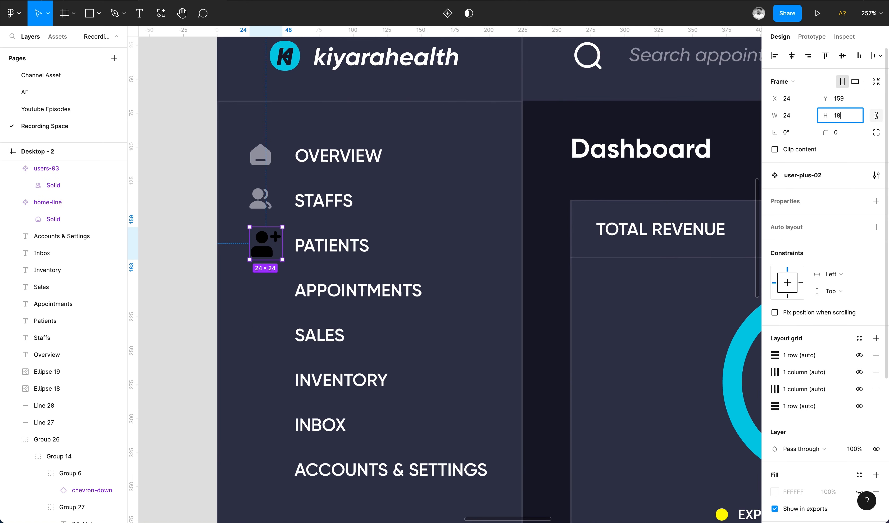
{"action": "key", "text": "Return"}
{"action": "double_click", "coordinate": [261, 204]}
{"action": "double_click", "coordinate": [259, 243]}
{"action": "double_click", "coordinate": [260, 204]}
{"action": "double_click", "coordinate": [260, 243]}
{"action": "key", "text": "super+alt+v"}
Place the calendar-plus icon beside Appointments and paste the translucent white fill onto it.
{"action": "scroll", "coordinate": [259, 243], "scroll_direction": "down", "scroll_amount": 5}
{"action": "left_click_drag", "start_coordinate": [417, 49], "coordinate": [261, 266]}
{"action": "scroll", "coordinate": [258, 261], "scroll_direction": "up", "scroll_amount": 4}
{"action": "double_click", "coordinate": [261, 236]}
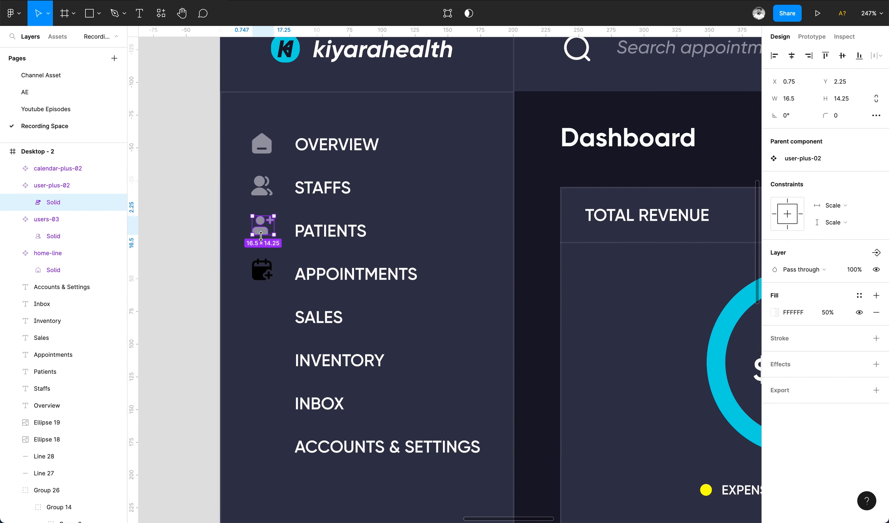
{"action": "double_click", "coordinate": [263, 265]}
{"action": "key", "text": "super+alt+v"}
Move the sale icon into the sidebar beside Sales, size it 18, and apply the same fill.
{"action": "scroll", "coordinate": [262, 264], "scroll_direction": "down", "scroll_amount": 4}
{"action": "left_click", "coordinate": [454, 58]}
{"action": "key", "text": "super+x"}
{"action": "left_click", "coordinate": [256, 117]}
{"action": "key", "text": "super+v"}
{"action": "left_click_drag", "start_coordinate": [453, 321], "coordinate": [264, 289]}
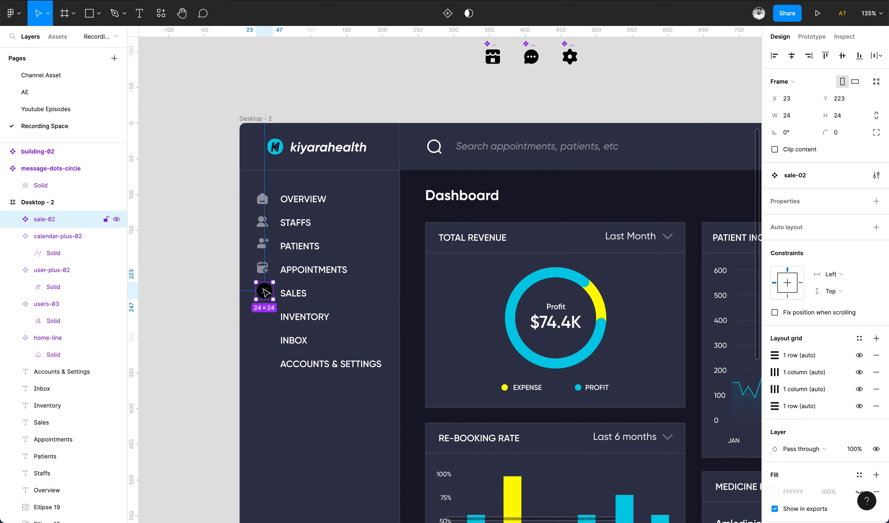
{"action": "type", "text": "18"}
{"action": "key", "text": "Return"}
{"action": "double_click", "coordinate": [263, 292]}
{"action": "key", "text": "super+alt+v"}
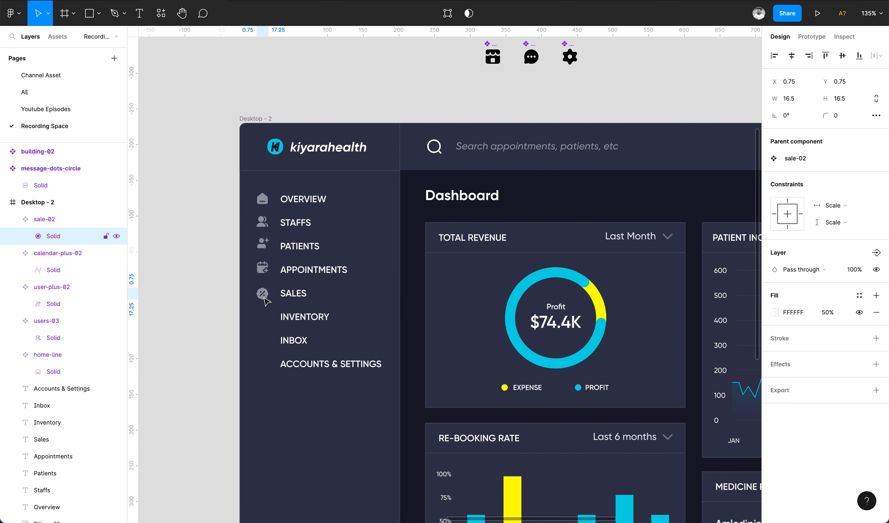
Resize the remaining three icons to 18 and place them beside Inventory, Inbox and Accounts & Settings.
{"action": "left_click_drag", "start_coordinate": [468, 81], "coordinate": [589, 45]}
{"action": "left_click", "coordinate": [876, 116]}
{"action": "left_click", "coordinate": [838, 115]}
{"action": "type", "text": "18"}
{"action": "key", "text": "Return"}
{"action": "left_click_drag", "start_coordinate": [492, 56], "coordinate": [262, 316]}
{"action": "left_click_drag", "start_coordinate": [529, 55], "coordinate": [263, 339]}
{"action": "left_click_drag", "start_coordinate": [567, 55], "coordinate": [264, 360]}
Paste the translucent white fill onto the inventory, inbox and settings icons.
{"action": "double_click", "coordinate": [262, 317]}
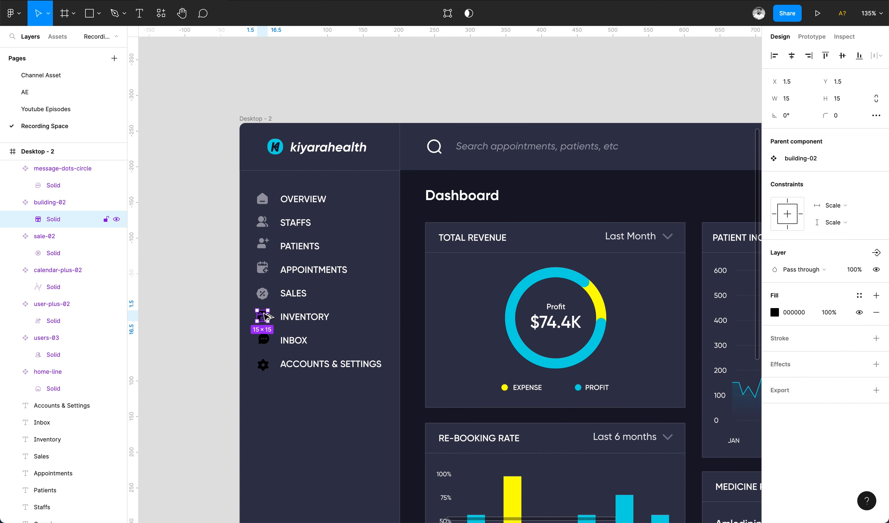
{"action": "key", "text": "super+alt+v"}
{"action": "double_click", "coordinate": [264, 339]}
{"action": "key", "text": "super+alt+v"}
{"action": "double_click", "coordinate": [266, 365]}
{"action": "key", "text": "super+alt+v"}
{"action": "left_click_drag", "start_coordinate": [231, 190], "coordinate": [270, 366]}
{"action": "left_click", "coordinate": [283, 391], "text": "shift"}
{"action": "left_click", "coordinate": [791, 55]}
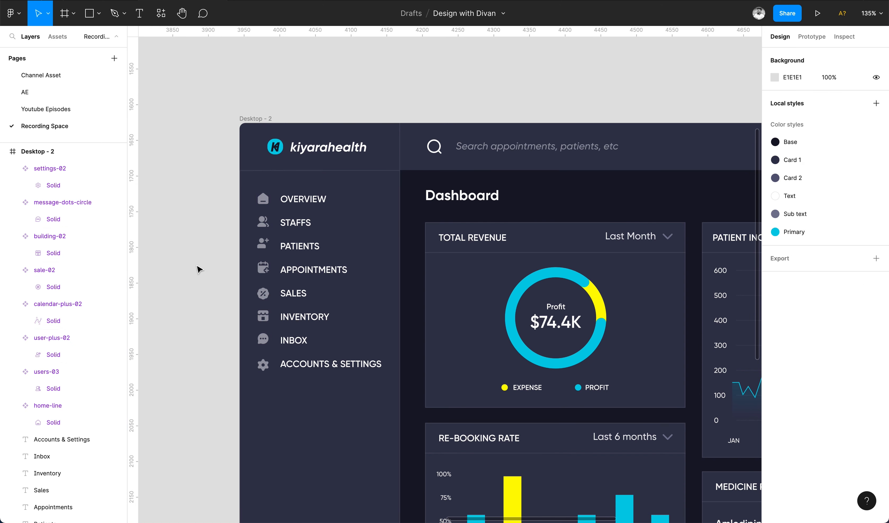
Select all eight sidebar menu labels, left-align their text and set the font size to 11.
{"action": "scroll", "coordinate": [391, 218], "scroll_direction": "down", "scroll_amount": 3}
{"action": "left_click", "coordinate": [354, 282]}
{"action": "left_click", "coordinate": [333, 259], "text": "shift"}
{"action": "left_click", "coordinate": [334, 235], "text": "shift"}
{"action": "left_click", "coordinate": [334, 212], "text": "shift"}
{"action": "left_click", "coordinate": [336, 188], "text": "shift"}
{"action": "left_click", "coordinate": [336, 165], "text": "shift"}
{"action": "left_click", "coordinate": [338, 142], "text": "shift"}
{"action": "left_click", "coordinate": [845, 349]}
{"action": "key", "text": "Down"}
{"action": "left_click", "coordinate": [774, 55]}
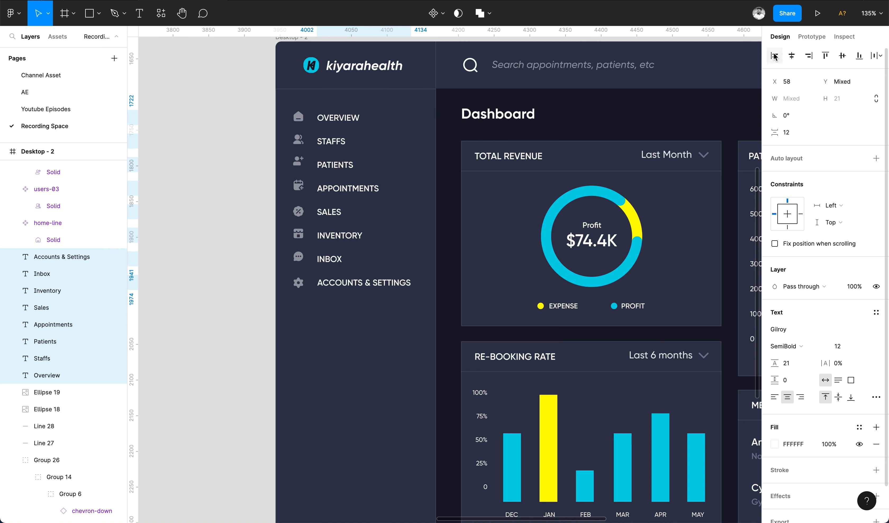
{"action": "left_click", "coordinate": [841, 349]}
{"action": "key", "text": "Down"}
Shorten the Accounts & Settings label to "Acc & Settings".
{"action": "scroll", "coordinate": [408, 330], "scroll_direction": "down", "scroll_amount": 3}
{"action": "scroll", "coordinate": [408, 328], "scroll_direction": "up", "scroll_amount": 5}
{"action": "double_click", "coordinate": [436, 312]}
{"action": "left_click_drag", "start_coordinate": [437, 312], "coordinate": [409, 314]}
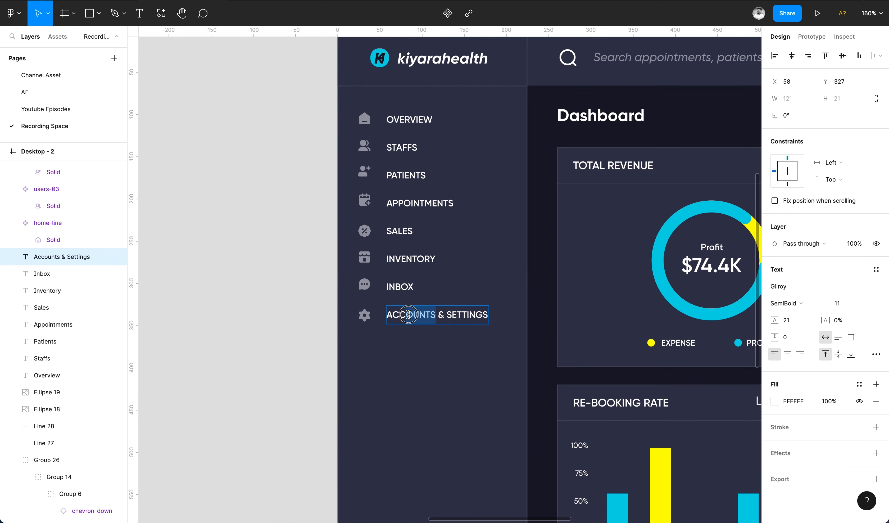
{"action": "key", "text": "Down"}
{"action": "scroll", "coordinate": [257, 384], "scroll_direction": "right", "scroll_amount": 2}
{"action": "left_click", "coordinate": [244, 399]}
Center-align the Staffs, Patients, Appointments and Overview labels vertically with their icons and group each pair.
{"action": "left_click", "coordinate": [286, 152]}
{"action": "left_click", "coordinate": [333, 155], "text": "shift"}
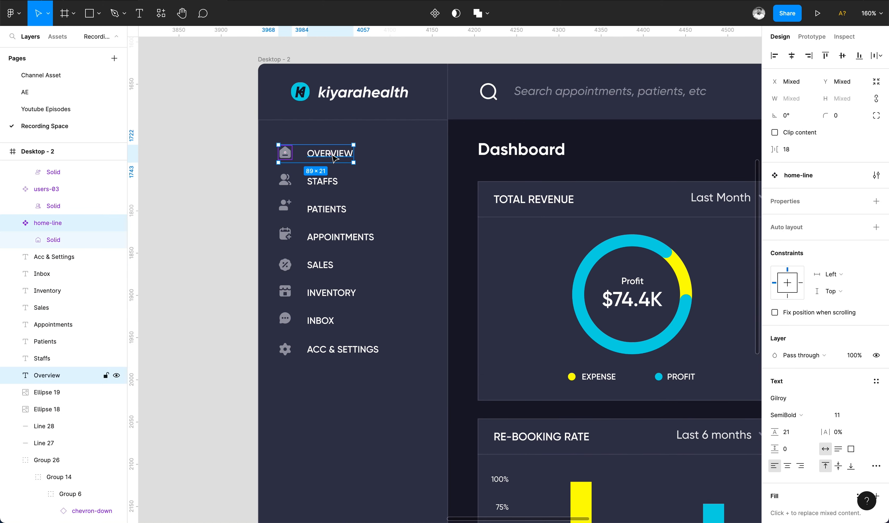
{"action": "left_click", "coordinate": [313, 182]}
{"action": "left_click", "coordinate": [285, 180], "text": "shift"}
{"action": "left_click", "coordinate": [839, 57]}
{"action": "key", "text": "super+g"}
{"action": "left_click", "coordinate": [314, 209]}
{"action": "left_click", "coordinate": [285, 207], "text": "shift"}
{"action": "left_click", "coordinate": [842, 57]}
{"action": "key", "text": "super+g"}
{"action": "left_click", "coordinate": [842, 55]}
{"action": "key", "text": "super+g"}
{"action": "left_click", "coordinate": [332, 154]}
{"action": "left_click", "coordinate": [285, 154], "text": "shift"}
{"action": "left_click", "coordinate": [842, 56]}
{"action": "key", "text": "super+g"}
Center-align the Sales, Inventory, Inbox and Acc & Settings labels vertically with their icons and group each pair.
{"action": "left_click", "coordinate": [320, 265]}
{"action": "left_click", "coordinate": [285, 265], "text": "shift"}
{"action": "left_click", "coordinate": [333, 290]}
{"action": "left_click", "coordinate": [278, 287], "text": "shift"}
{"action": "left_click", "coordinate": [842, 56]}
{"action": "key", "text": "super+g"}
{"action": "left_click", "coordinate": [332, 338]}
{"action": "left_click", "coordinate": [279, 336], "text": "shift"}
{"action": "left_click", "coordinate": [842, 56]}
{"action": "key", "text": "super+g"}
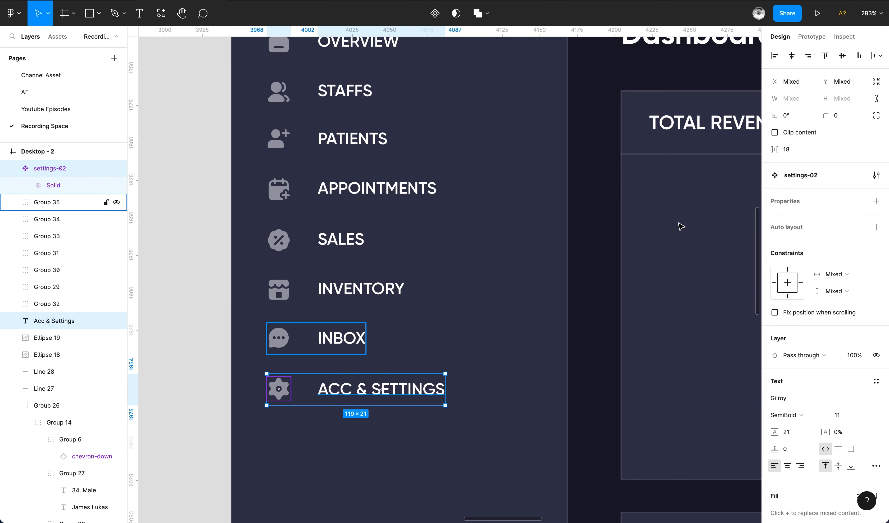
{"action": "left_click", "coordinate": [842, 56]}
{"action": "key", "text": "super+g"}
Move the sidebar labels 8 px closer to their icons.
{"action": "scroll", "coordinate": [378, 332], "scroll_direction": "down", "scroll_amount": 3}
{"action": "left_click", "coordinate": [376, 366], "text": "super"}
{"action": "left_click", "coordinate": [359, 335], "text": "shift+super"}
{"action": "left_click", "coordinate": [360, 304], "text": "shift+super"}
{"action": "left_click", "coordinate": [359, 274], "text": "shift+super"}
{"action": "left_click", "coordinate": [372, 241], "text": "shift+super"}
{"action": "key", "text": "shift+Left"}
{"action": "key", "text": "Right"}
{"action": "key", "text": "Right"}
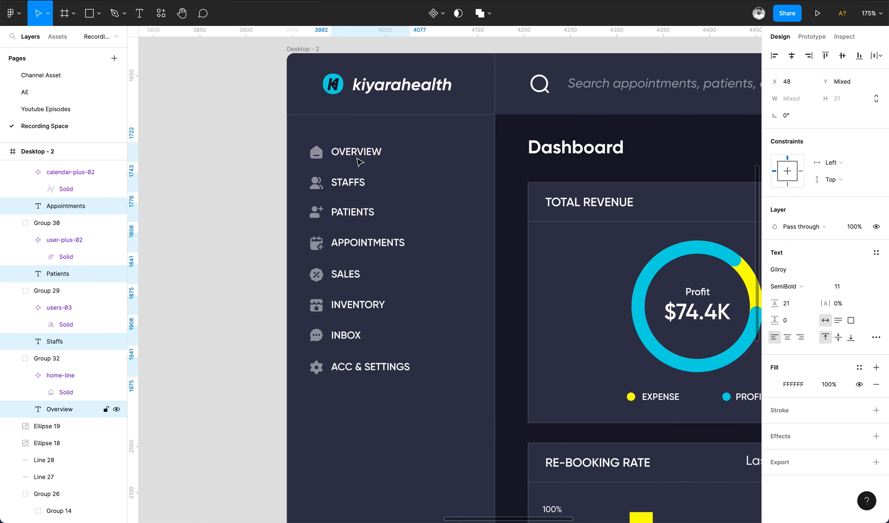
Select all sidebar menu groups and nudge them 13 px to the right.
{"action": "left_click", "coordinate": [346, 182]}
{"action": "left_click_drag", "start_coordinate": [301, 134], "coordinate": [399, 415]}
{"action": "key", "text": "shift+Right"}
{"action": "key", "text": "Right"}
{"action": "key", "text": "Right"}
{"action": "key", "text": "Right"}
{"action": "key", "text": "Right"}
{"action": "key", "text": "Right"}
{"action": "key", "text": "Right"}
{"action": "key", "text": "Right"}
{"action": "scroll", "coordinate": [399, 415], "scroll_direction": "down", "scroll_amount": 5}
{"action": "scroll", "coordinate": [359, 409], "scroll_direction": "right", "scroll_amount": 2}
{"action": "scroll", "coordinate": [359, 409], "scroll_direction": "down", "scroll_amount": 2}
{"action": "left_click", "coordinate": [248, 393]}
{"action": "scroll", "coordinate": [287, 272], "scroll_direction": "up", "scroll_amount": 3}
Lower the Acc & Settings group slightly and distribute all eight sidebar menu groups with even vertical spacing.
{"action": "left_click", "coordinate": [279, 136], "text": "super"}
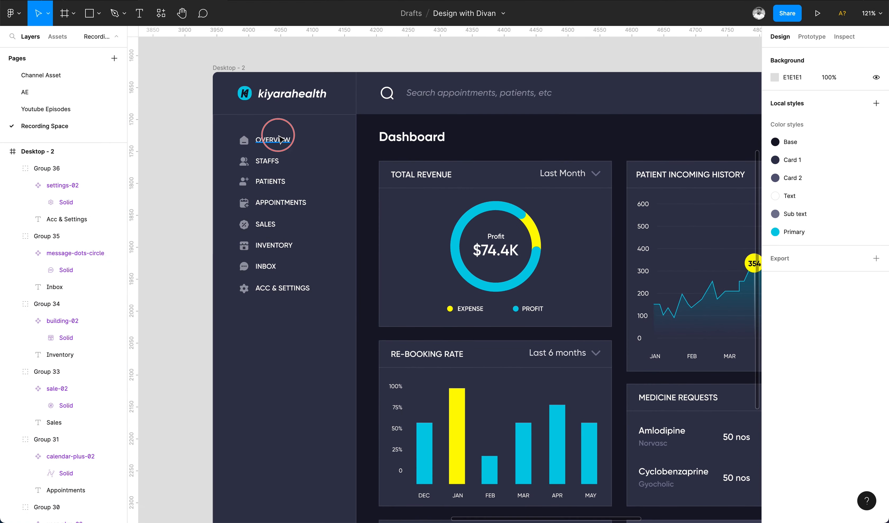
{"action": "left_click", "coordinate": [268, 161], "text": "shift+super"}
{"action": "left_click", "coordinate": [269, 181], "text": "shift+super"}
{"action": "left_click", "coordinate": [265, 288]}
{"action": "key", "text": "shift+Down"}
{"action": "left_click", "coordinate": [266, 266], "text": "shift"}
{"action": "left_click", "coordinate": [268, 245], "text": "shift"}
{"action": "left_click", "coordinate": [268, 224], "text": "shift"}
{"action": "left_click", "coordinate": [271, 202], "text": "shift"}
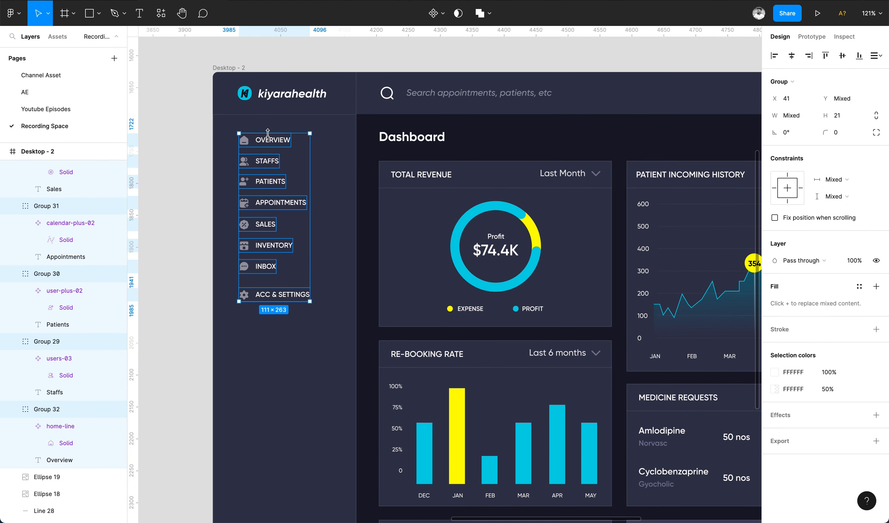
{"action": "key", "text": "Right"}
{"action": "left_click", "coordinate": [874, 56]}
{"action": "left_click", "coordinate": [325, 272]}
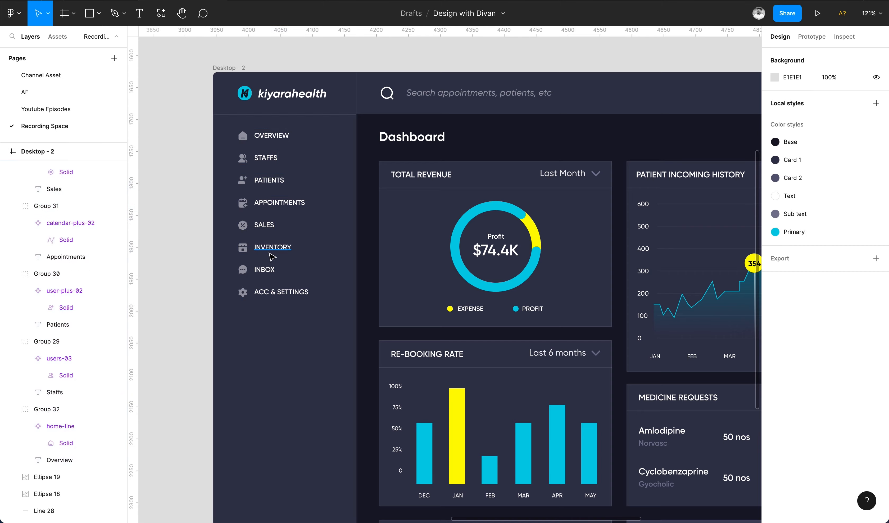
Switch all sidebar labels from uppercase to title case and change their font weight.
{"action": "scroll", "coordinate": [270, 255], "scroll_direction": "up", "scroll_amount": 4}
{"action": "left_click", "coordinate": [268, 316], "text": "super"}
{"action": "left_click", "coordinate": [265, 281], "text": "shift+super"}
{"action": "left_click", "coordinate": [264, 247], "text": "shift+super"}
{"action": "left_click", "coordinate": [263, 212], "text": "shift+super"}
{"action": "left_click", "coordinate": [263, 177], "text": "shift+super"}
{"action": "left_click", "coordinate": [264, 141], "text": "shift+super"}
{"action": "left_click", "coordinate": [263, 106], "text": "shift+super"}
{"action": "left_click", "coordinate": [263, 71], "text": "shift+super"}
{"action": "left_click", "coordinate": [876, 337]}
{"action": "left_click", "coordinate": [698, 463]}
{"action": "left_click", "coordinate": [840, 287]}
{"action": "left_click", "coordinate": [786, 286]}
{"action": "left_click", "coordinate": [797, 273]}
{"action": "left_click", "coordinate": [277, 340]}
{"action": "scroll", "coordinate": [277, 340], "scroll_direction": "down", "scroll_amount": 4}
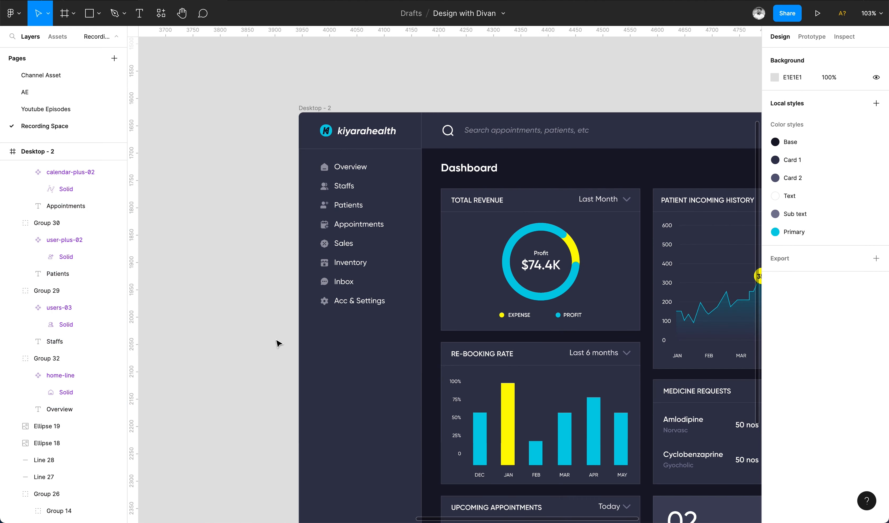
{"action": "scroll", "coordinate": [240, 342], "scroll_direction": "right", "scroll_amount": 3}
{"action": "key", "text": "shift+1"}
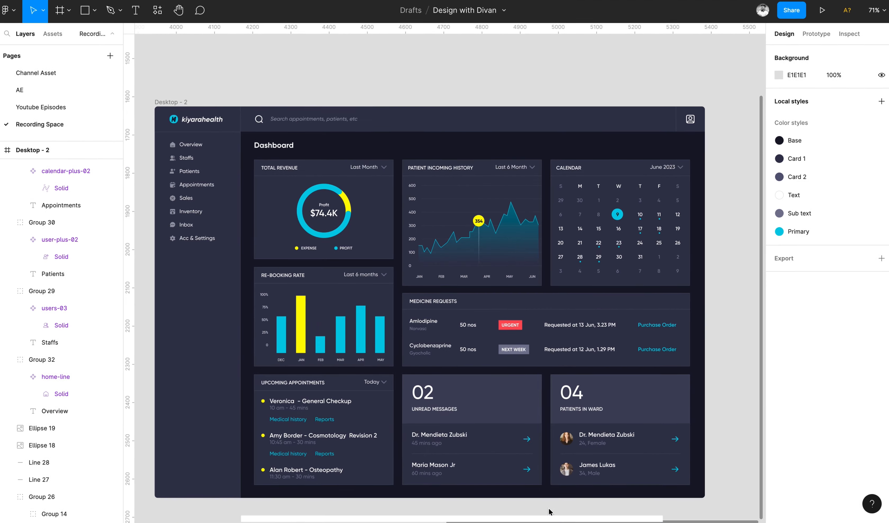